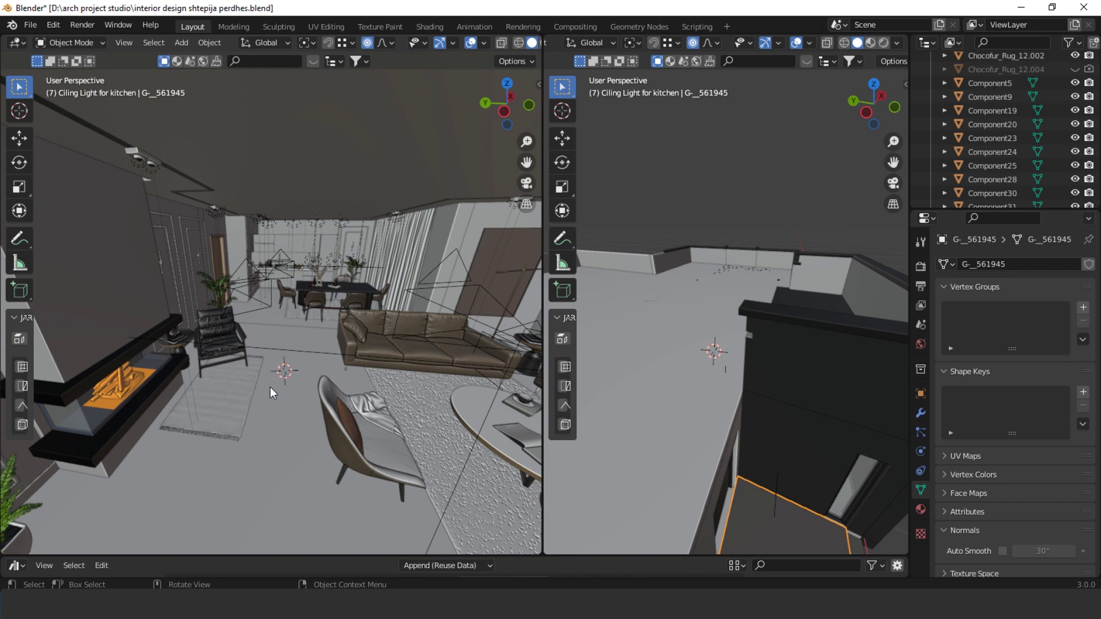
middle_drag(270, 387, 312, 370)
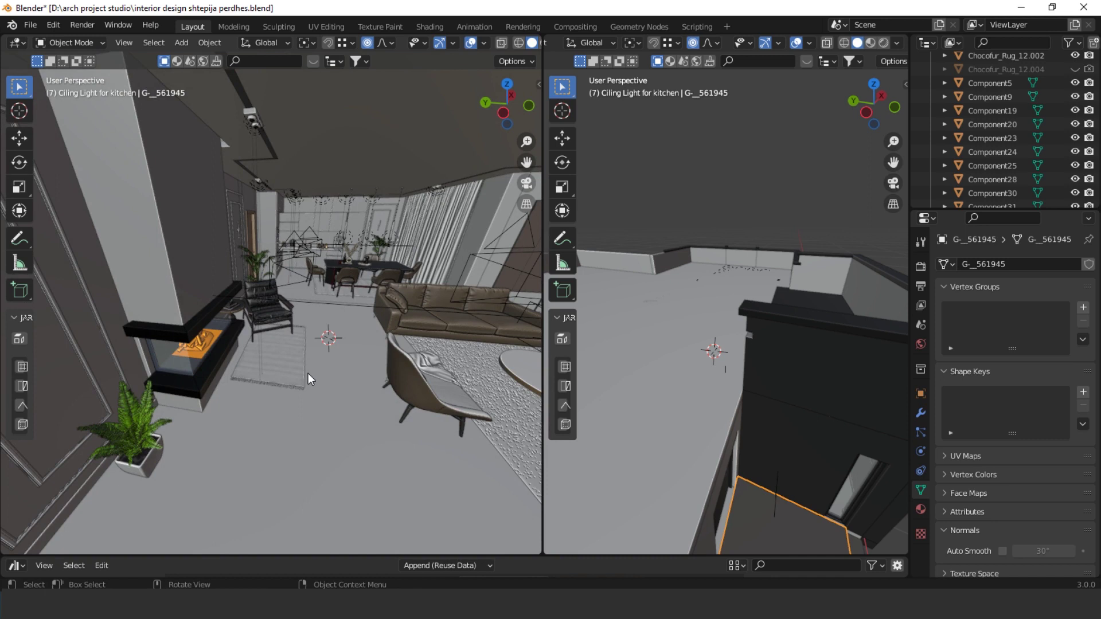
mouse_move(346, 373)
middle_down()
mouse_move(205, 376)
mouse_move(277, 363)
mouse_move(362, 372)
mouse_move(351, 394)
middle_up()
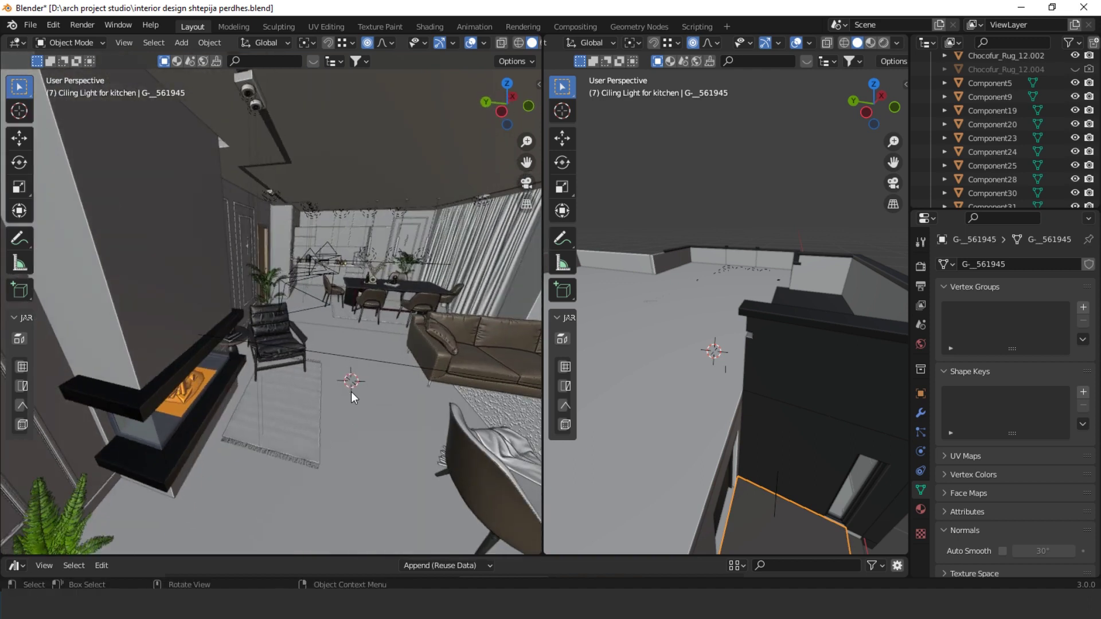
key(shift+a)
mouse_move(298, 187)
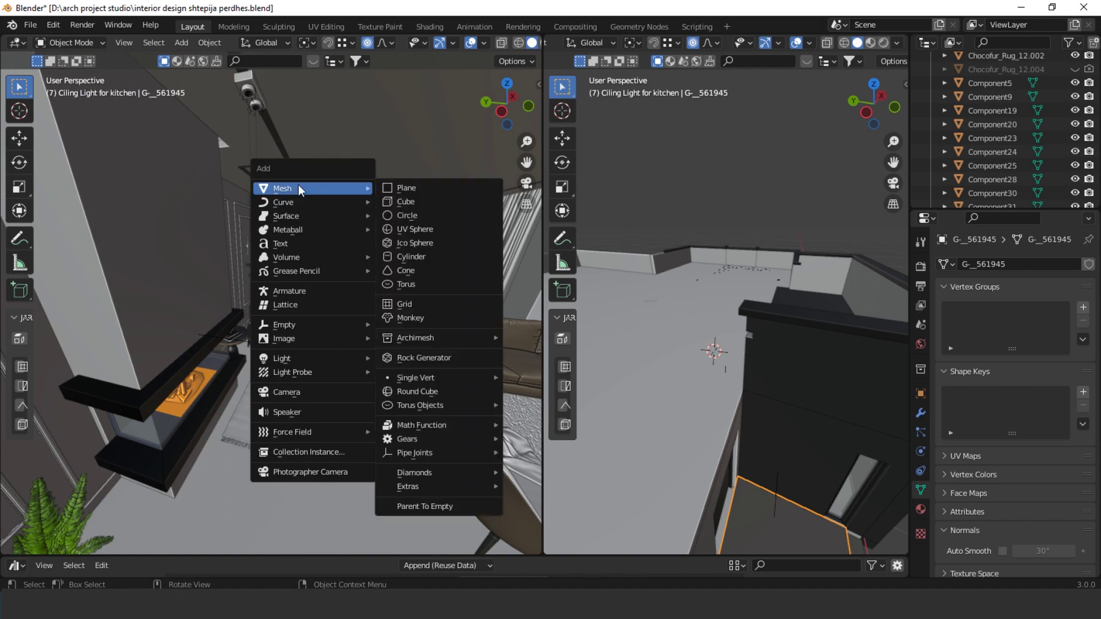
click(310, 409)
middle_drag(302, 404, 304, 378)
key(x)
click(392, 390)
- Add a camera in the living room and raise it along the Z axis to a height of about 104 cm
key(shift+a)
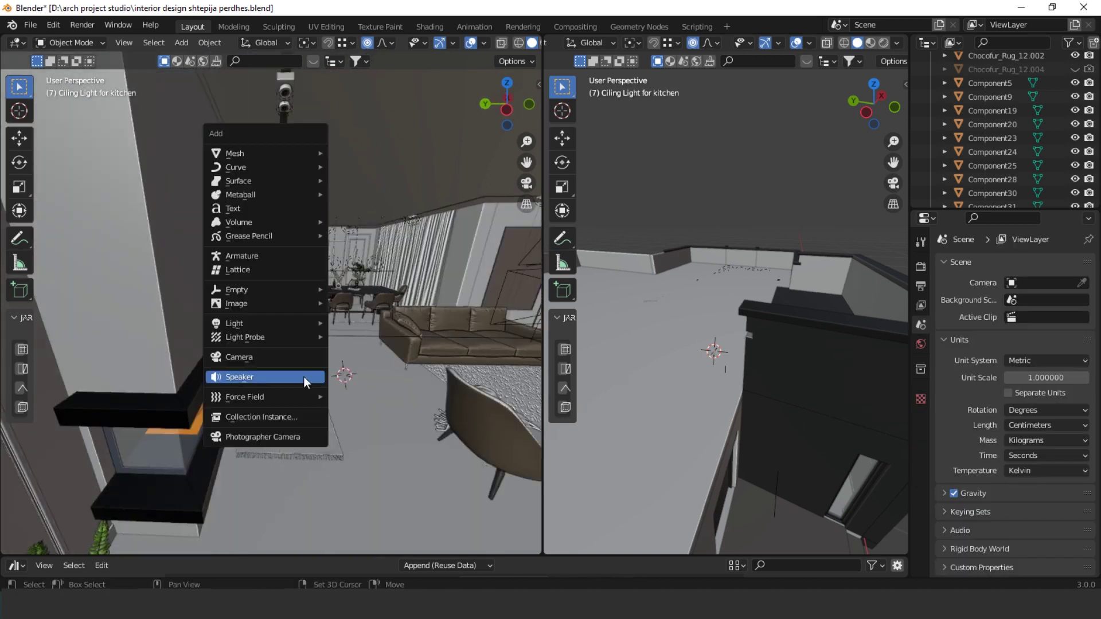
click(286, 357)
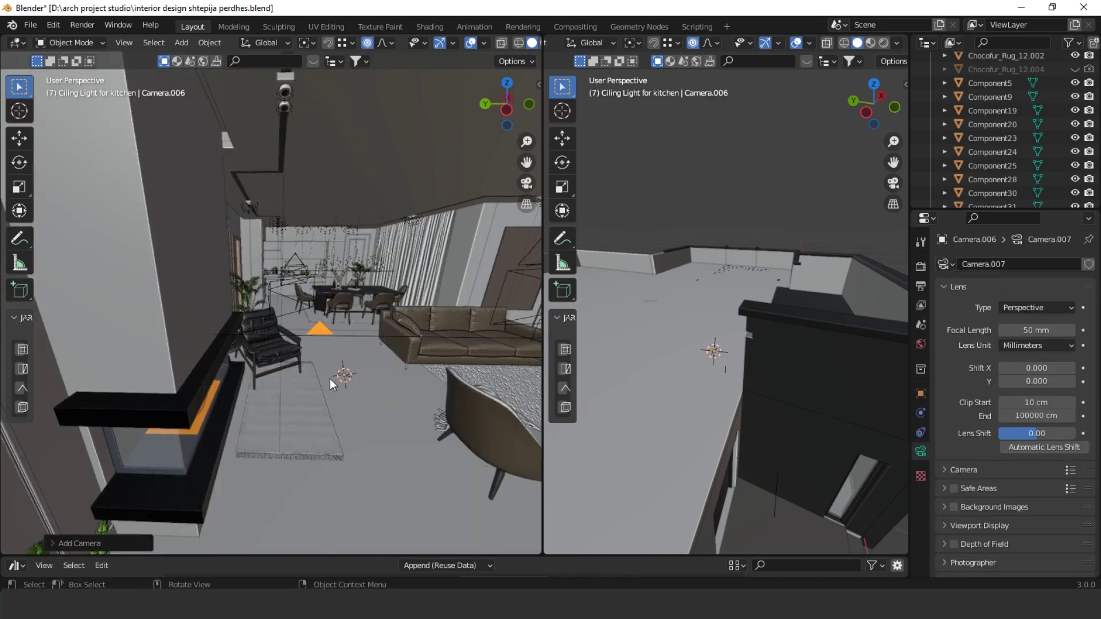
key(g)
key(z)
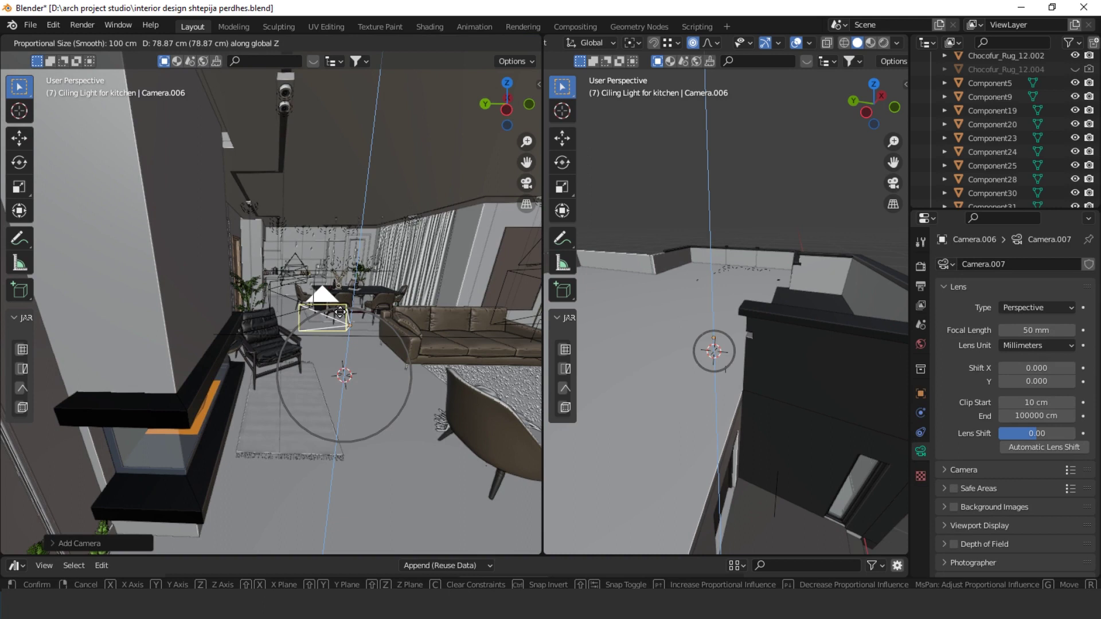
click(387, 141)
- Turn off proportional editing and rotate the camera 90 degrees about the Z axis
click(365, 41)
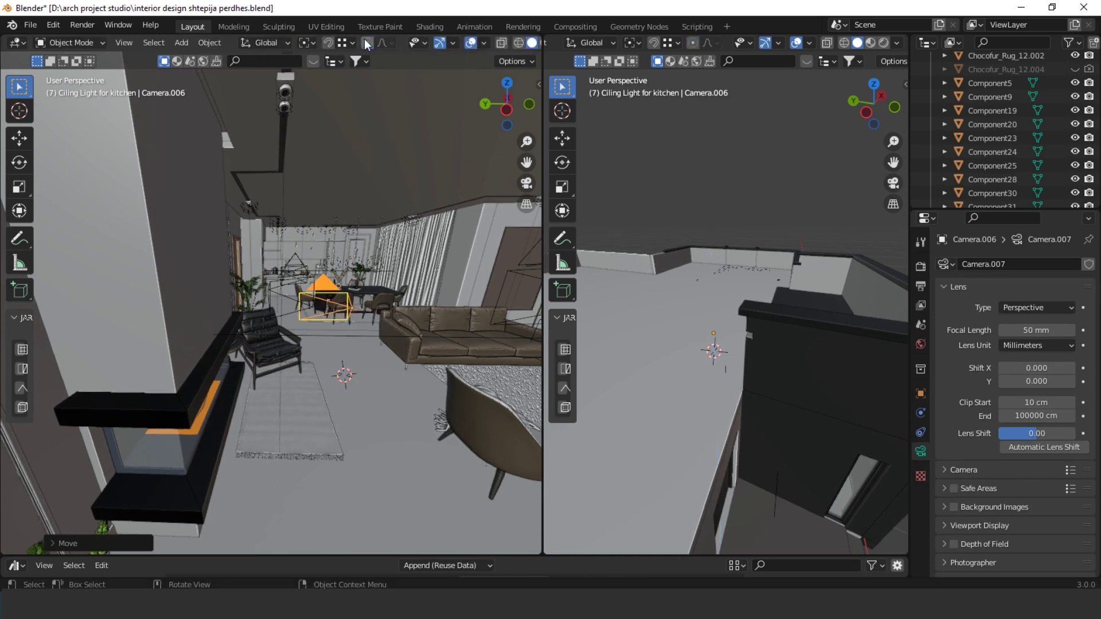
middle_drag(403, 258, 386, 298)
text(r)
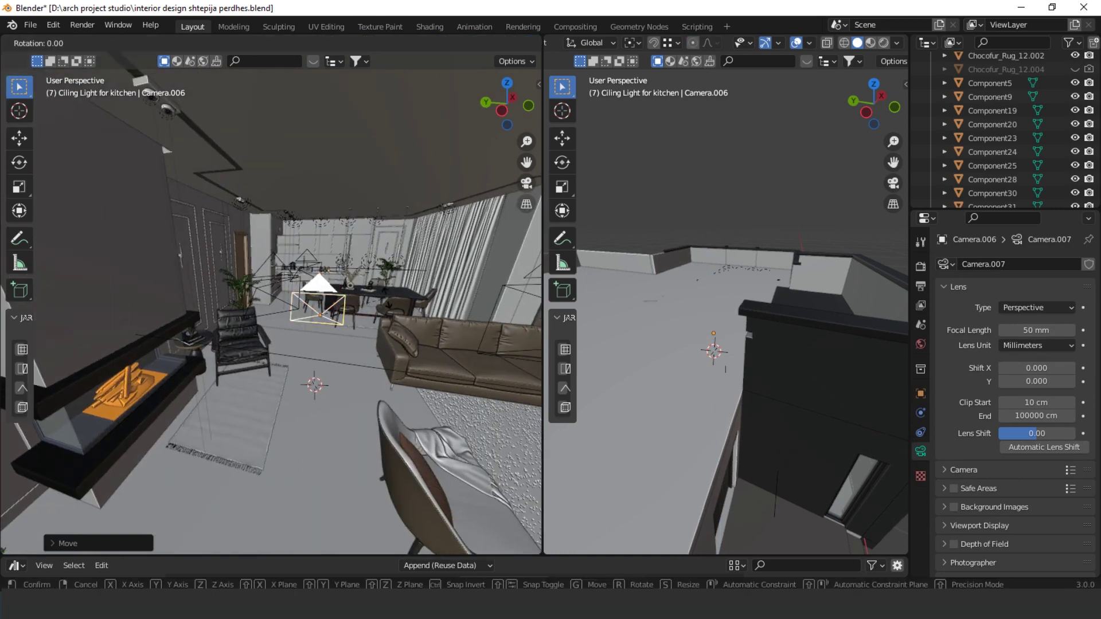
text(z90)
key(Return)
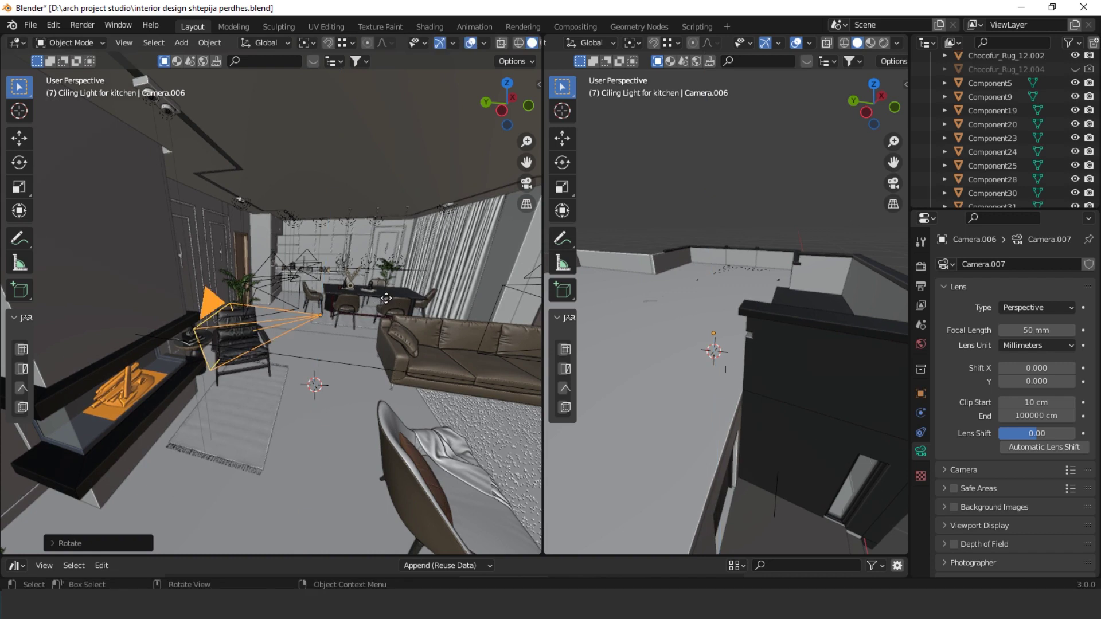
- Move the camera along the Y axis toward the sofa, to a Y location of about 384 cm
key(g)
key(y)
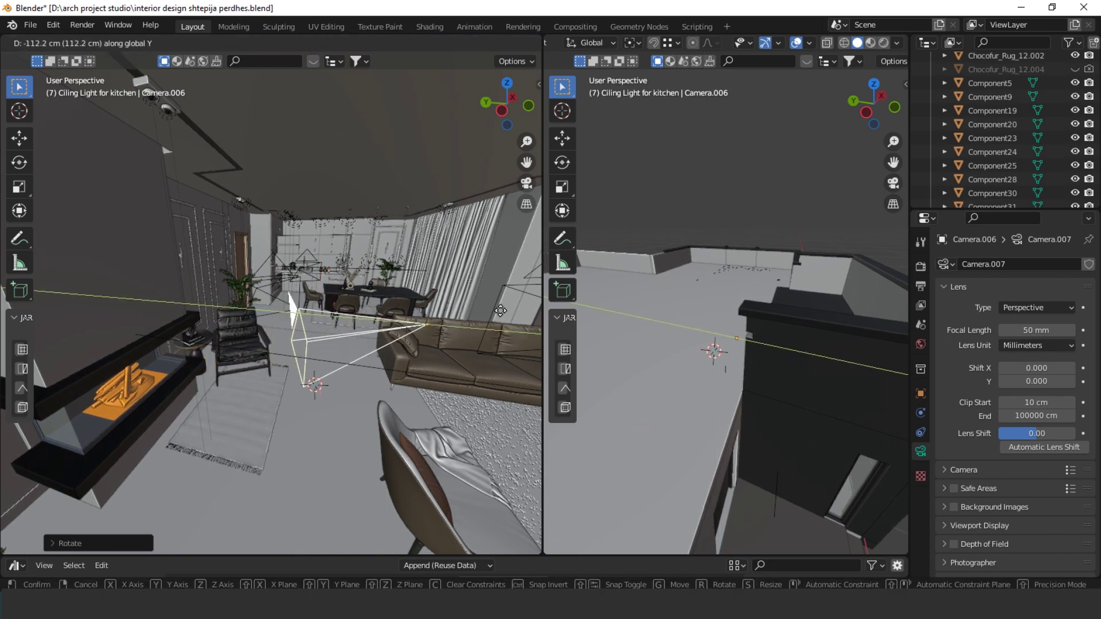
key(Return)
- Set the camera's rotation to 90° on X, 0° on Y and 0° on Z
click(920, 393)
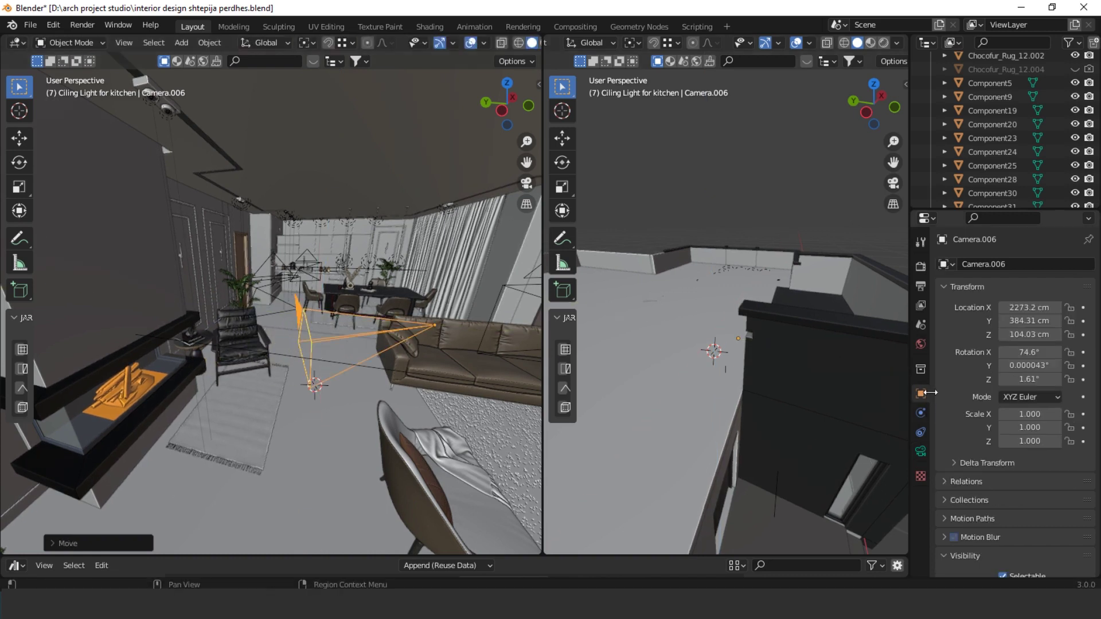
double_click(1030, 352)
text(90)
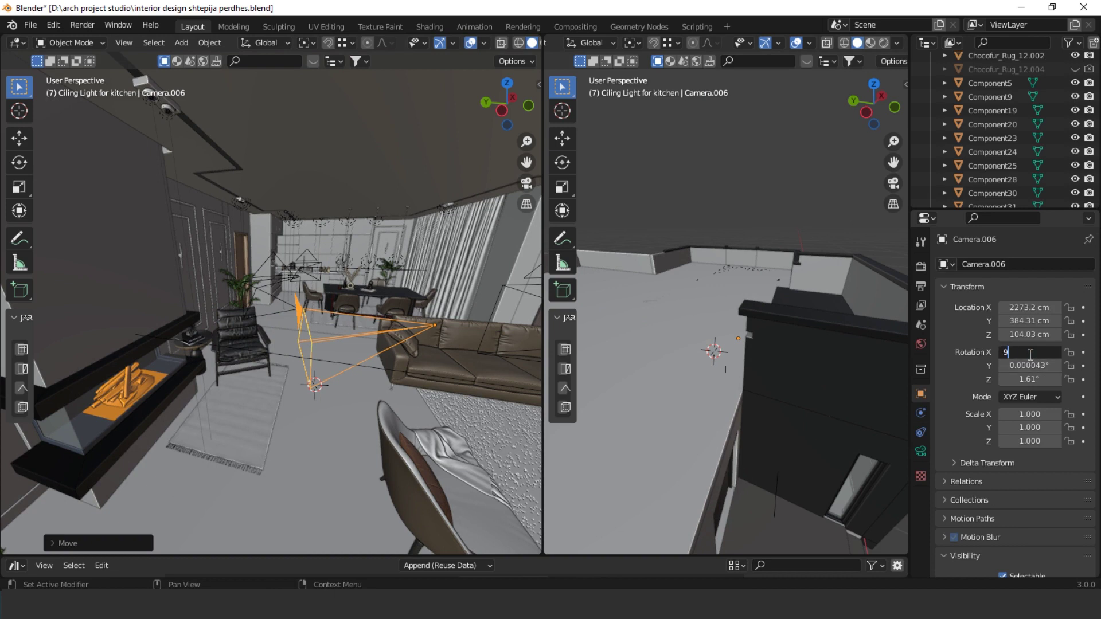
key(Tab)
text(0)
key(Tab)
text(0)
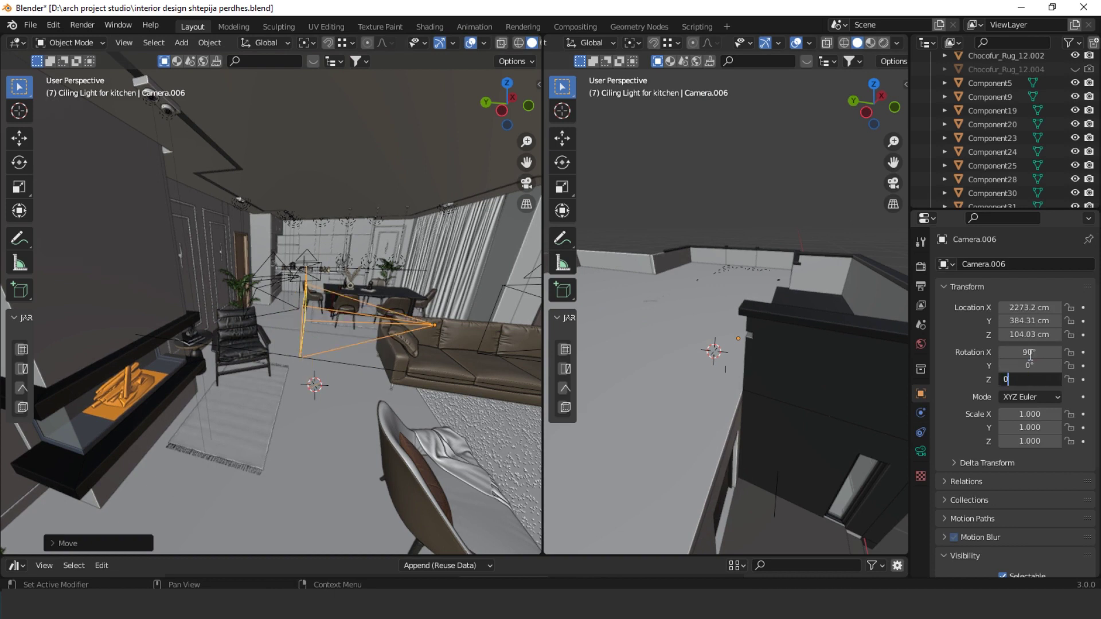
key(Return)
- Raise the camera along the Z axis to a height of about 138 cm
shift+middle_drag(347, 411, 329, 405)
key(g)
key(z)
click(361, 380)
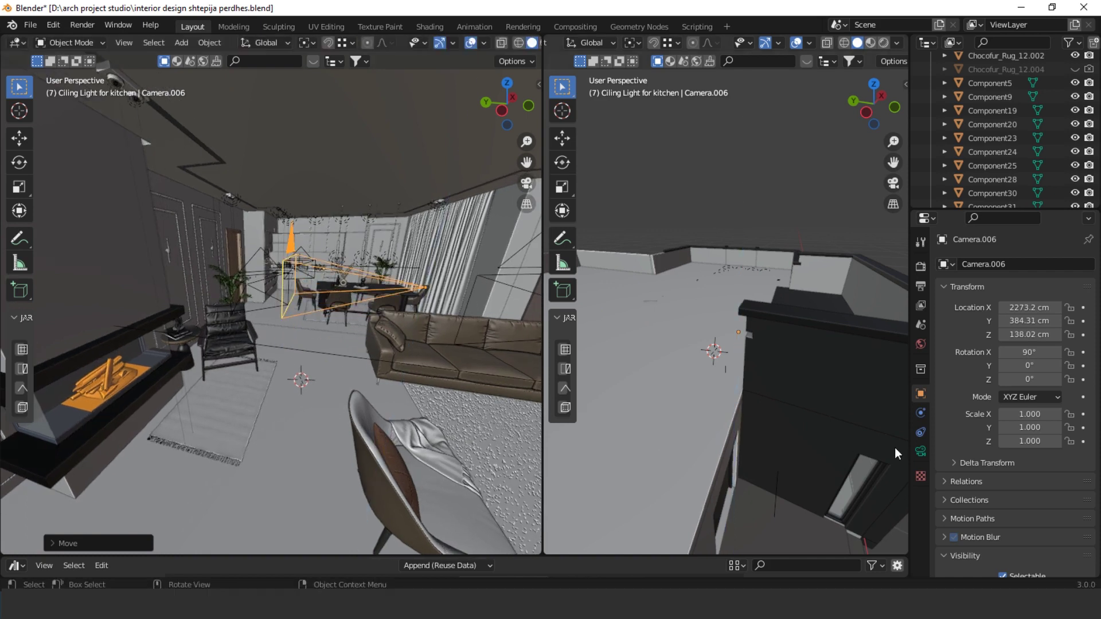
- Change the camera's lens type to Orthographic
click(920, 452)
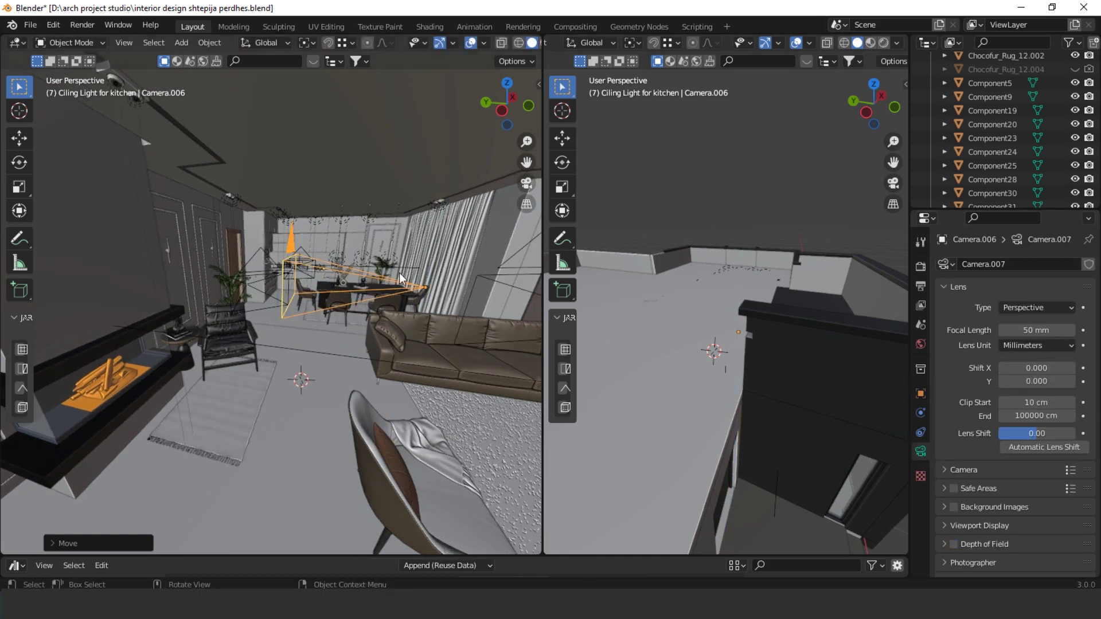
middle_drag(399, 273, 953, 351)
click(1040, 344)
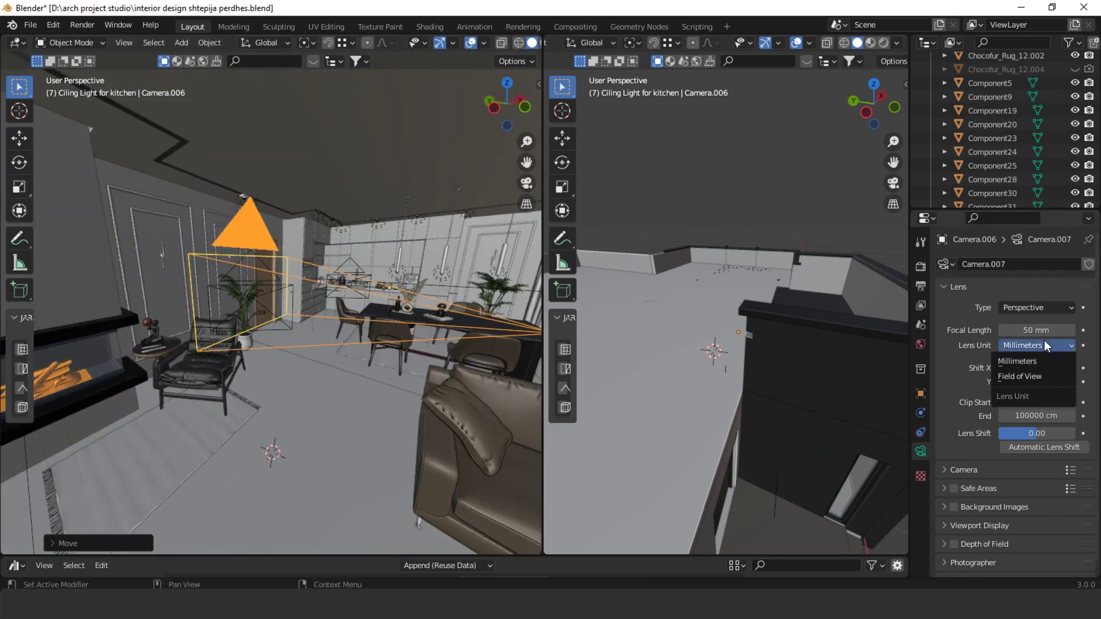
click(1044, 342)
click(1049, 309)
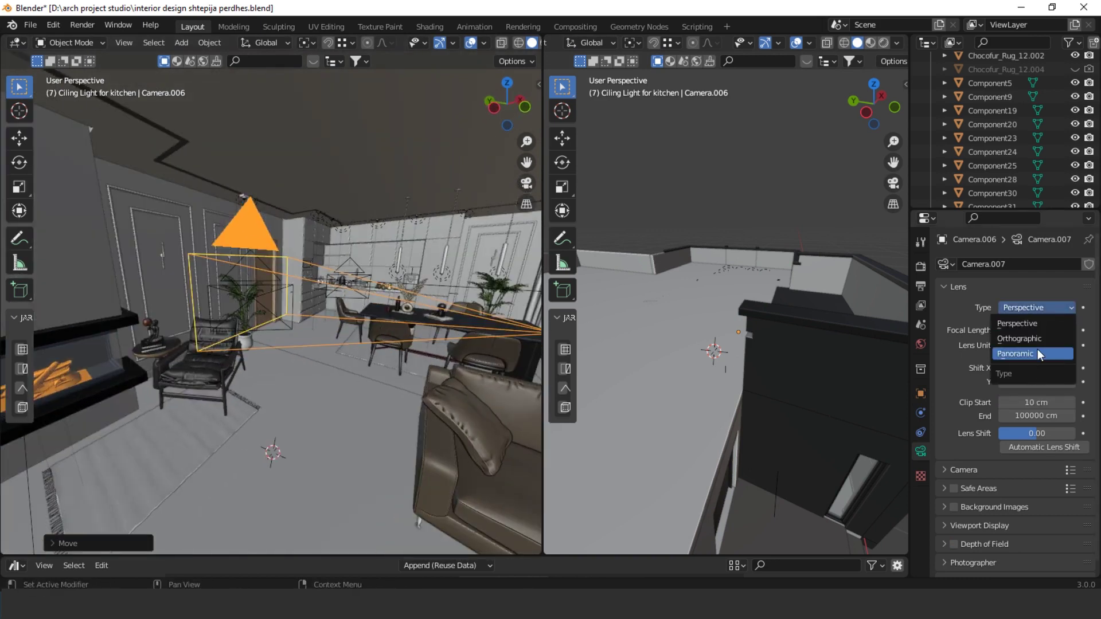
click(1038, 337)
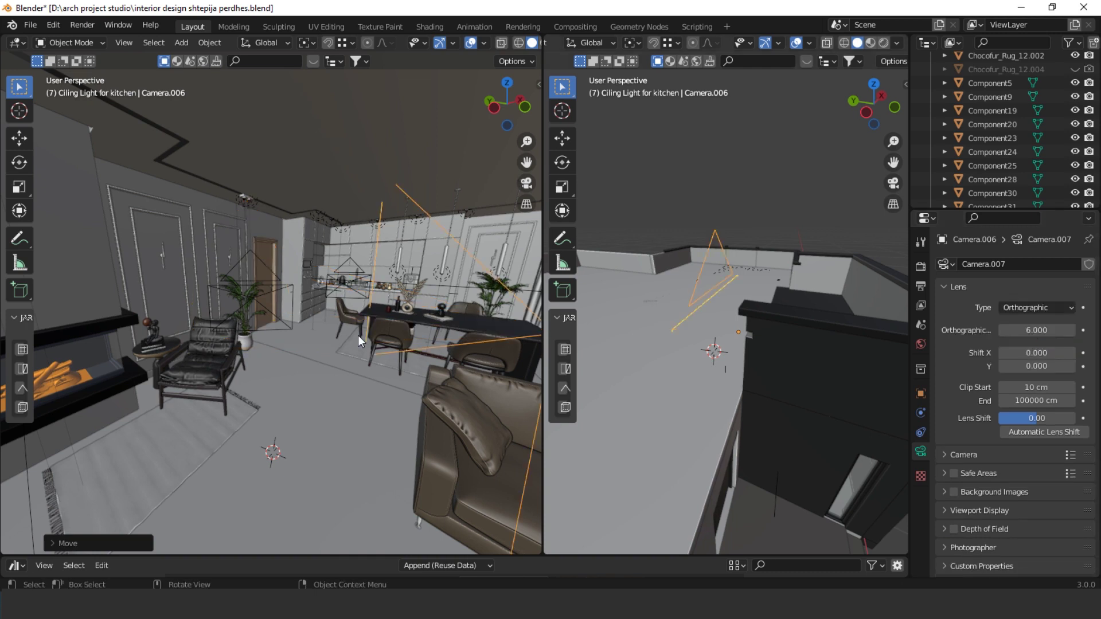
- Move the orthographic camera along the Y axis, farther from the fireplace wall and past the sofa
middle_drag(358, 335, 425, 345)
key(g)
key(x)
key(y)
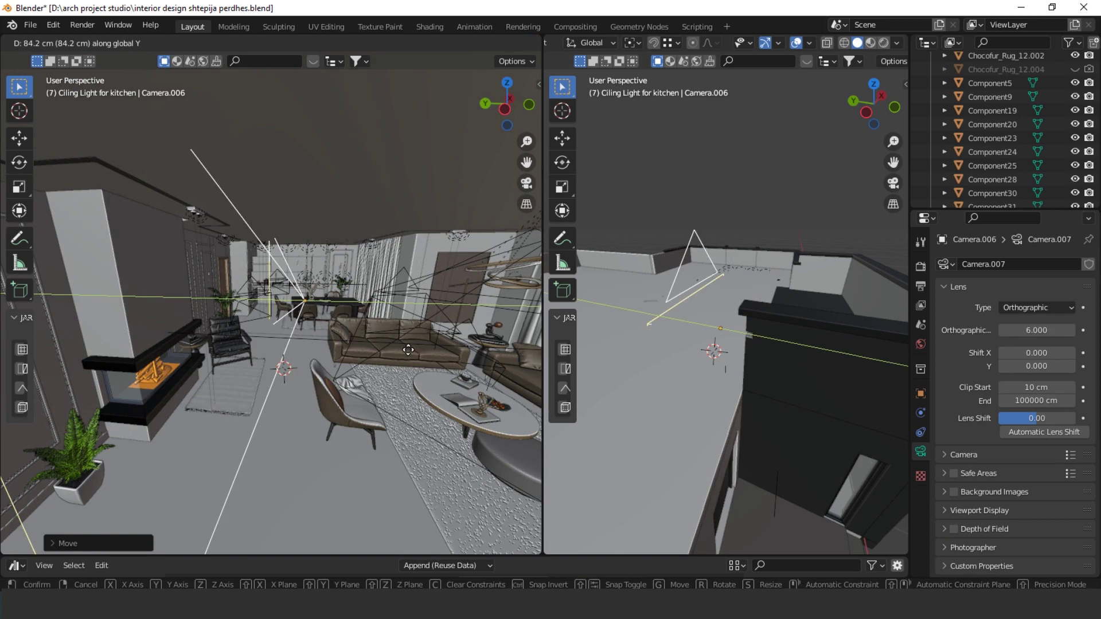
click(528, 373)
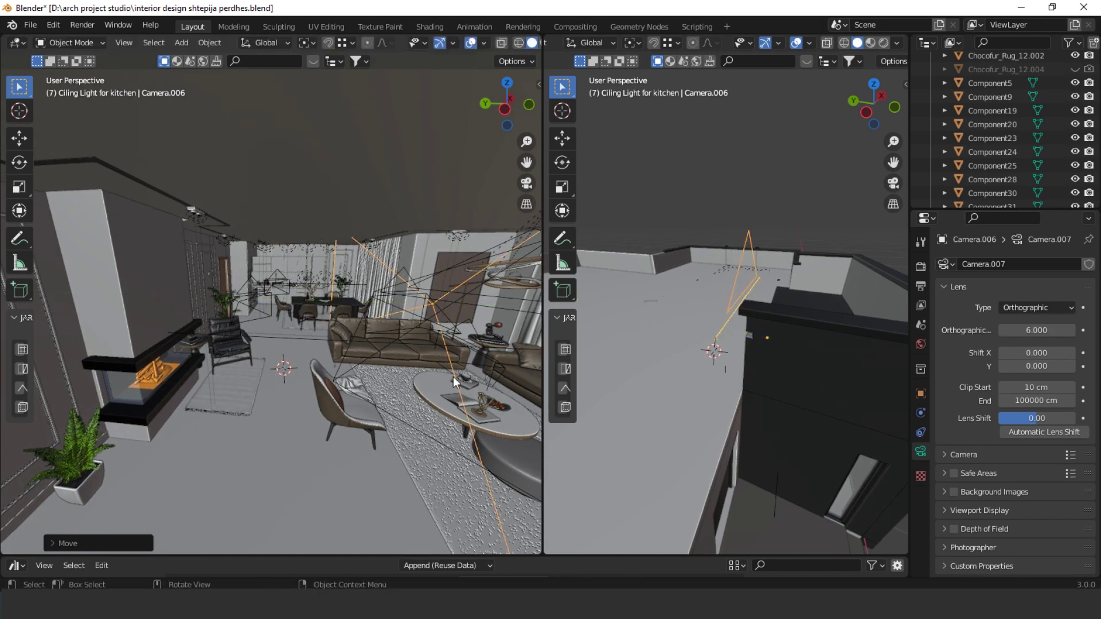
- Look through the new camera and examine how its frame crops the fireplace wall elevation
middle_drag(453, 377, 346, 354)
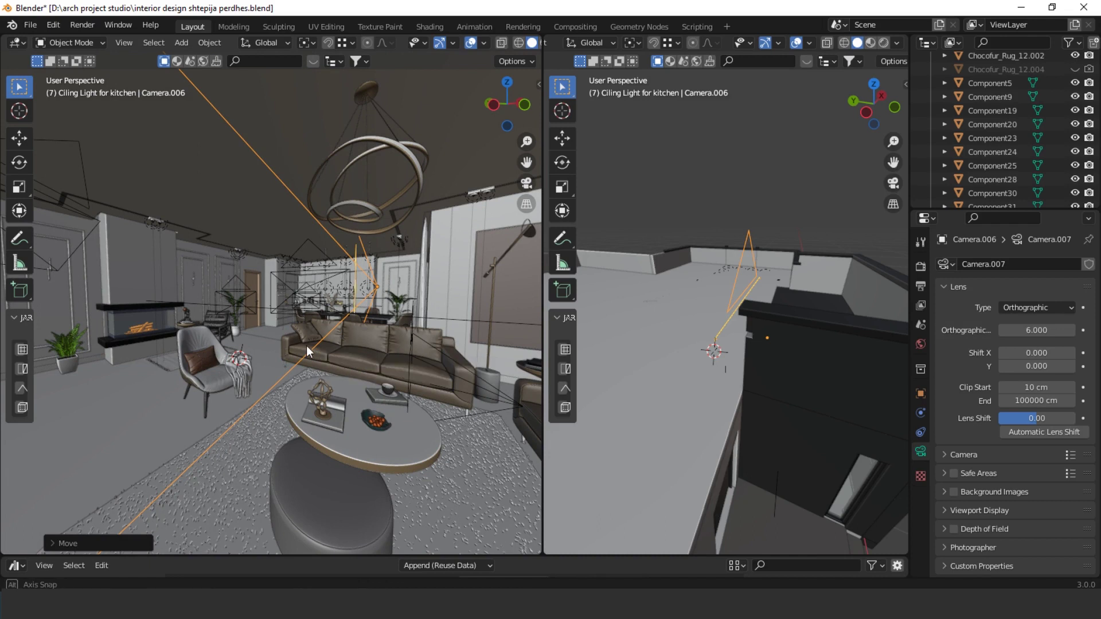
scroll(313, 349, up, 4)
key(KP_0)
scroll(318, 352, up, 5)
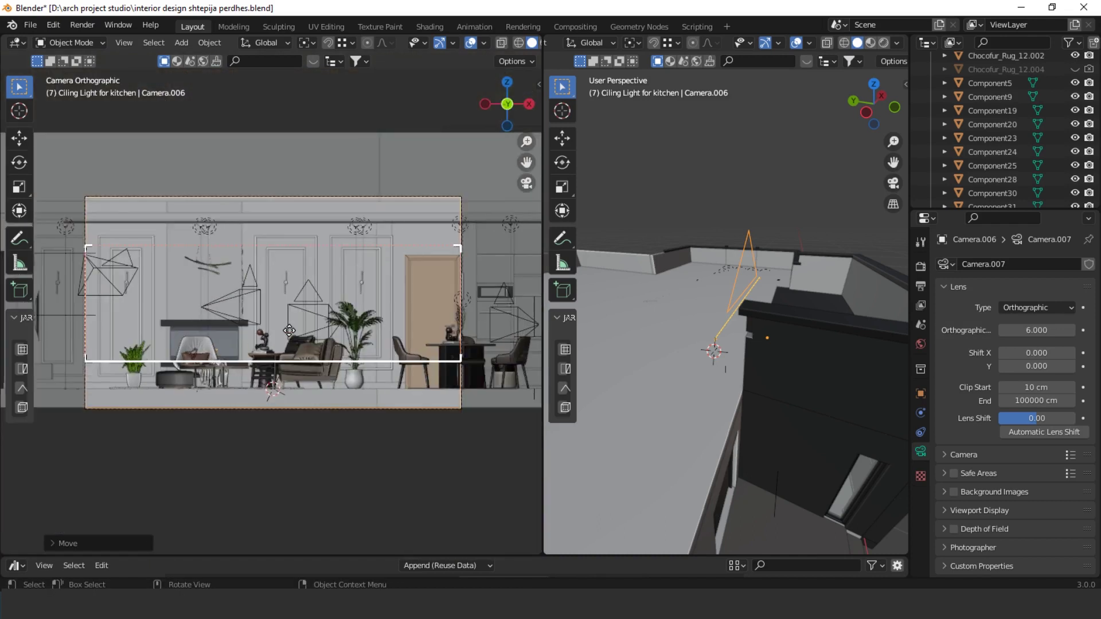
scroll(289, 330, down, 5)
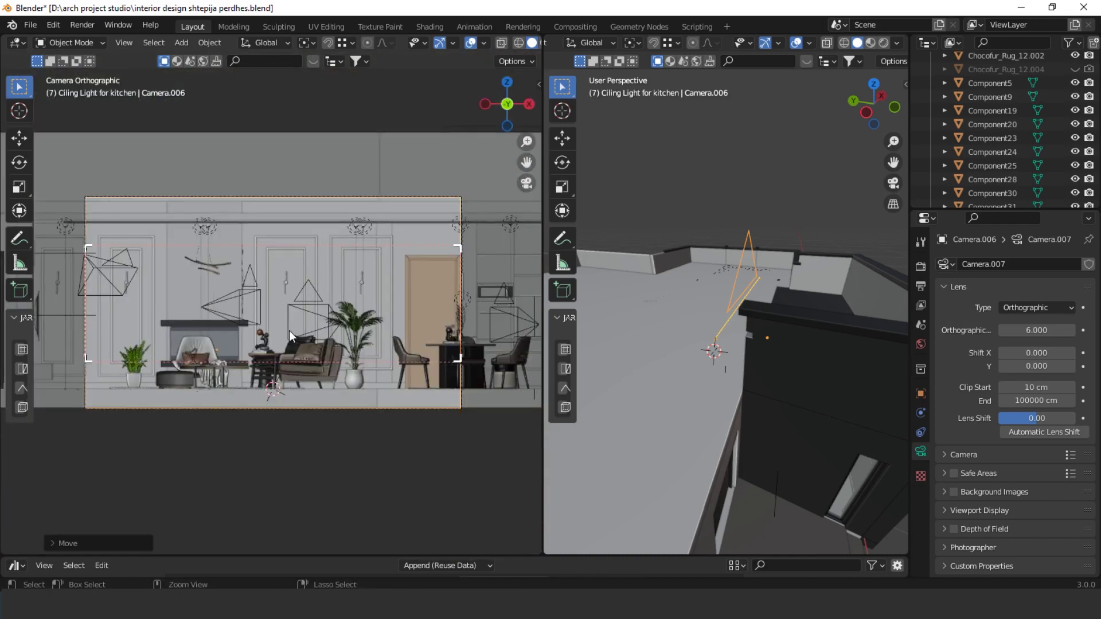
middle_drag(344, 401, 377, 416)
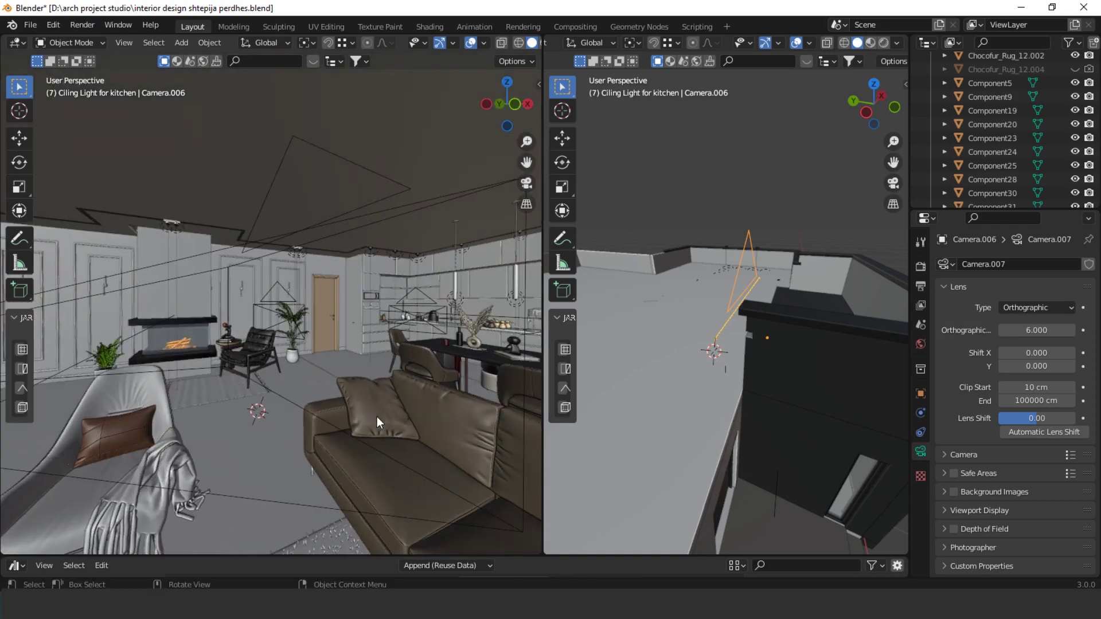
key(KP_0)
scroll(325, 366, down, 2)
scroll(298, 338, up, 4)
scroll(284, 319, down, 6)
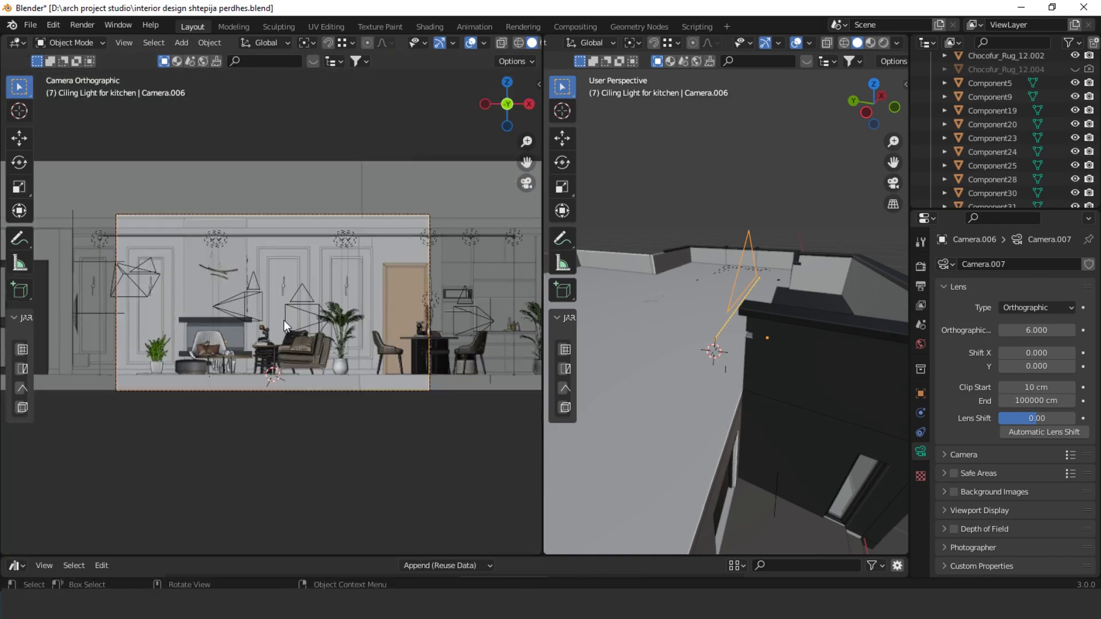
scroll(304, 344, up, 3)
scroll(322, 368, down, 2)
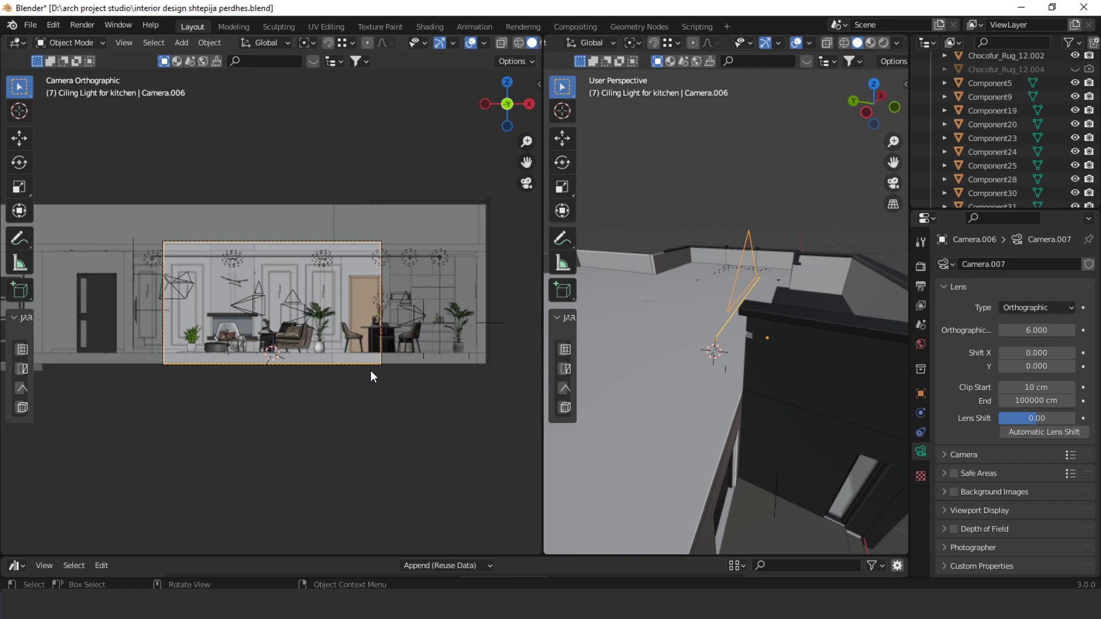
- Increase the camera's orthographic scale to 9.920 to take in more of the interior elevation
middle_drag(718, 403, 693, 312)
scroll(633, 335, down, 5)
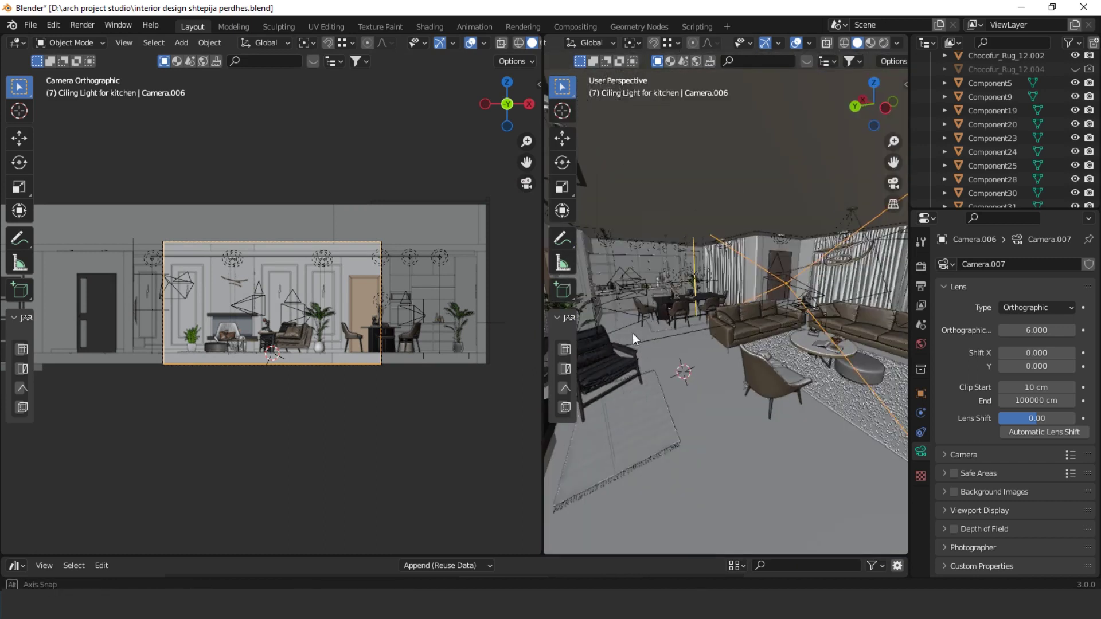
scroll(305, 320, up, 2)
scroll(306, 322, down, 2)
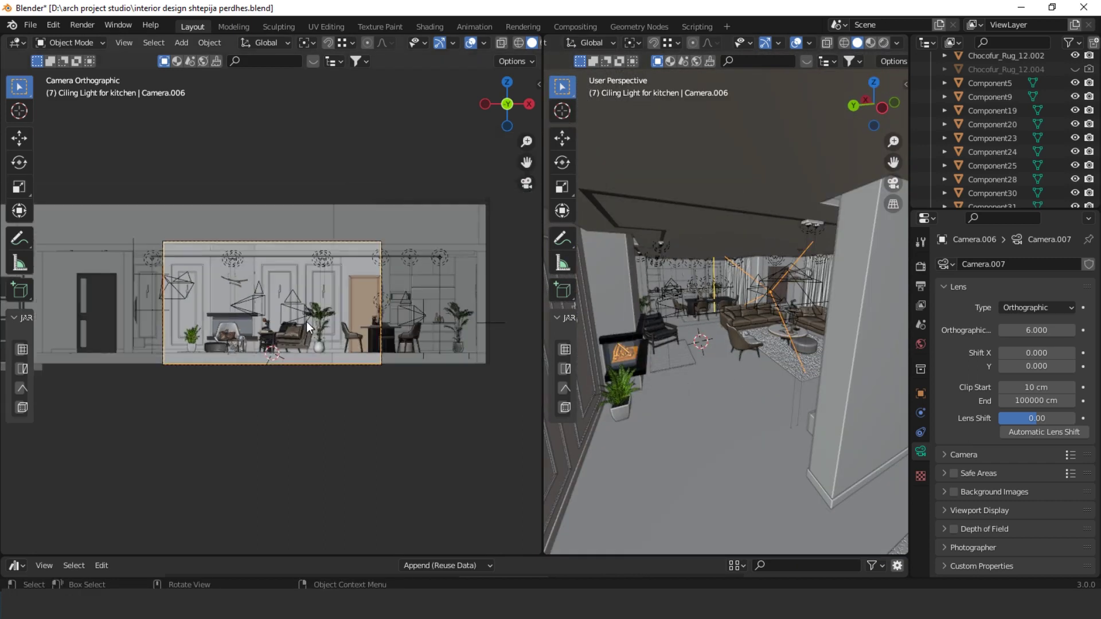
mouse_move(832, 326)
middle_down()
mouse_move(775, 321)
mouse_move(776, 289)
mouse_move(821, 338)
middle_up()
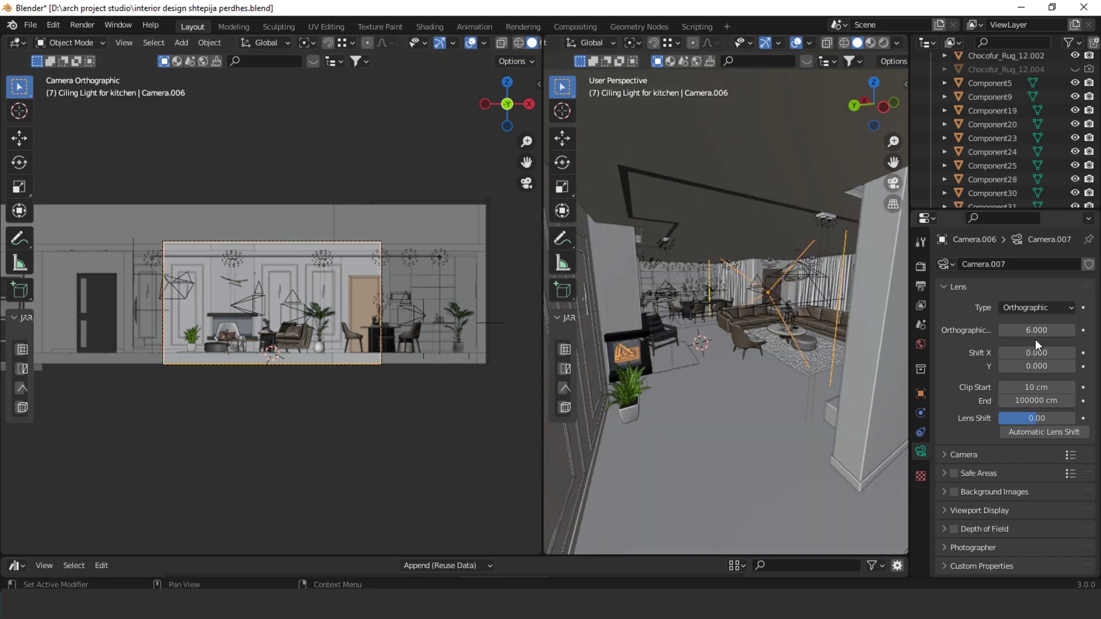
scroll(278, 295, up, 3)
scroll(278, 295, down, 2)
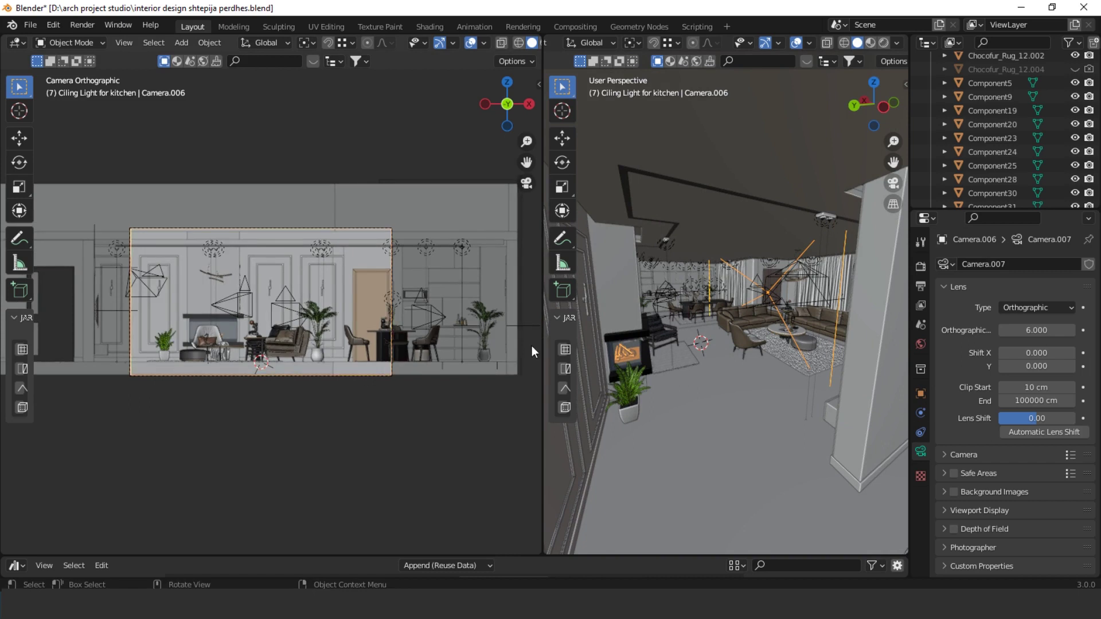
drag(1032, 330, 1100, 330)
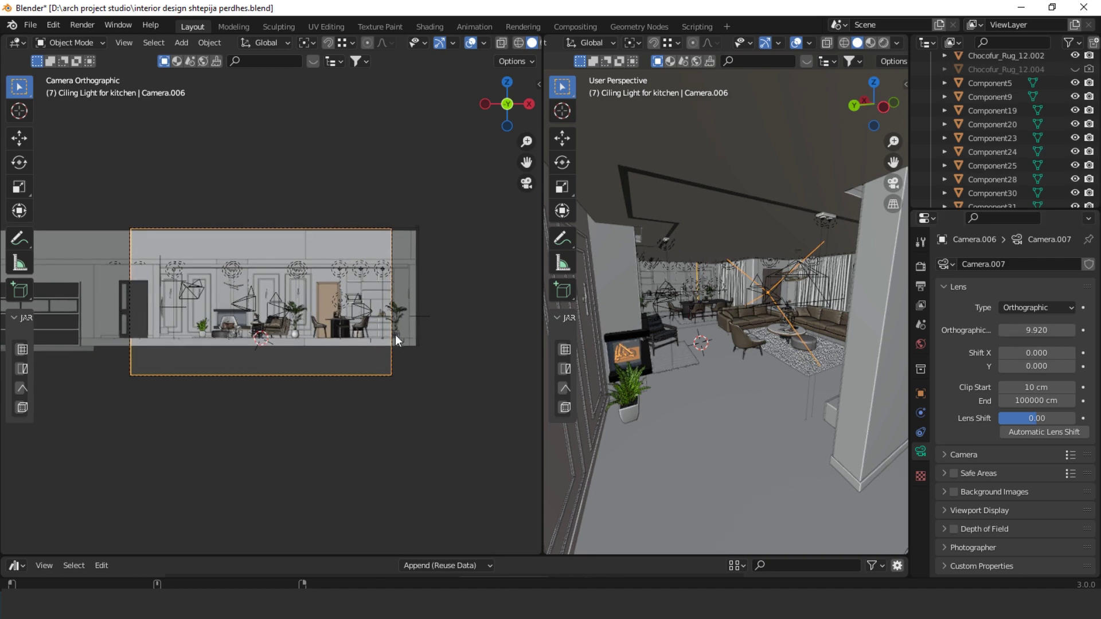
- Shift the camera sideways with walk navigation toward the dining area, until the frame edge meets the room's end
key(shift+grave)
key(d)
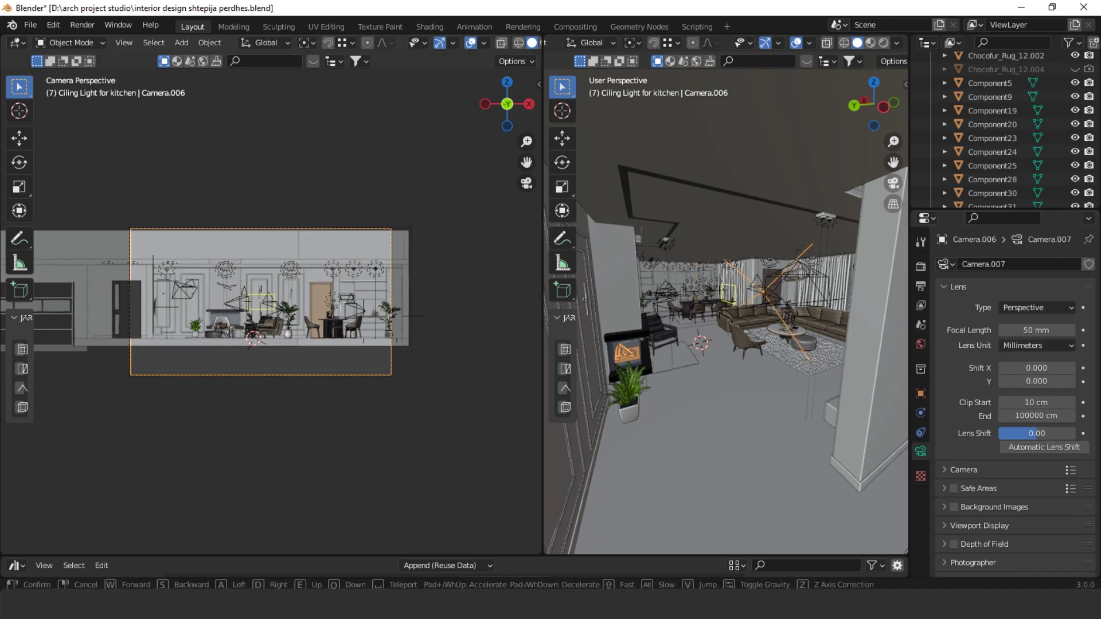
key(d)
click(270, 304)
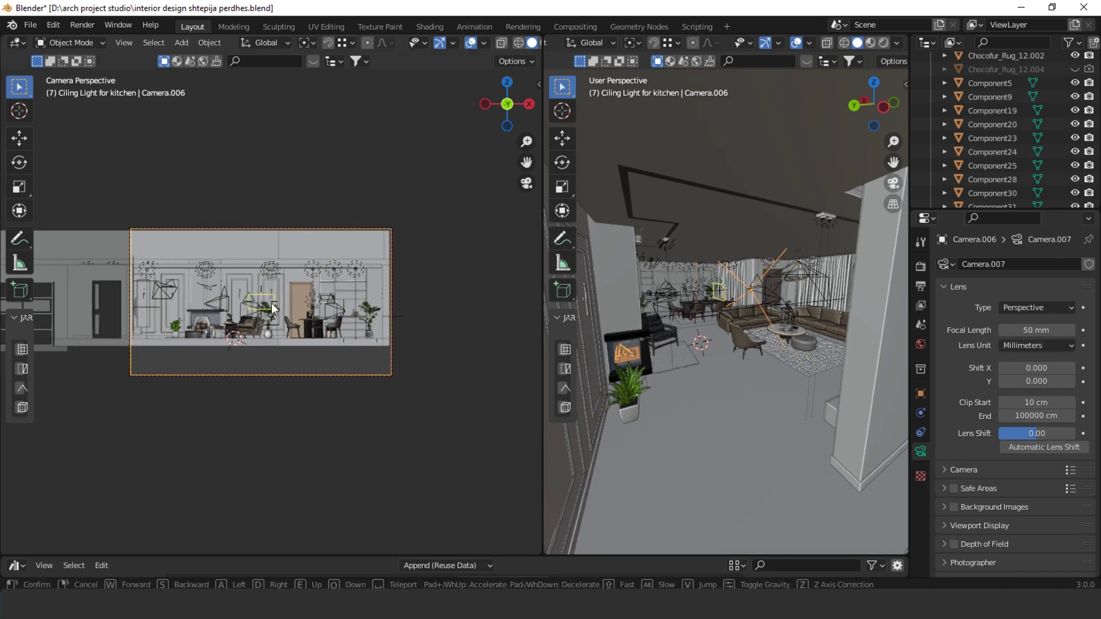
- Increase the camera's orthographic scale to 12.970 and shift it sideways with walk navigation until the kitchen-side end wall sits just inside the frame
drag(1036, 330, 1075, 331)
key(shift+grave)
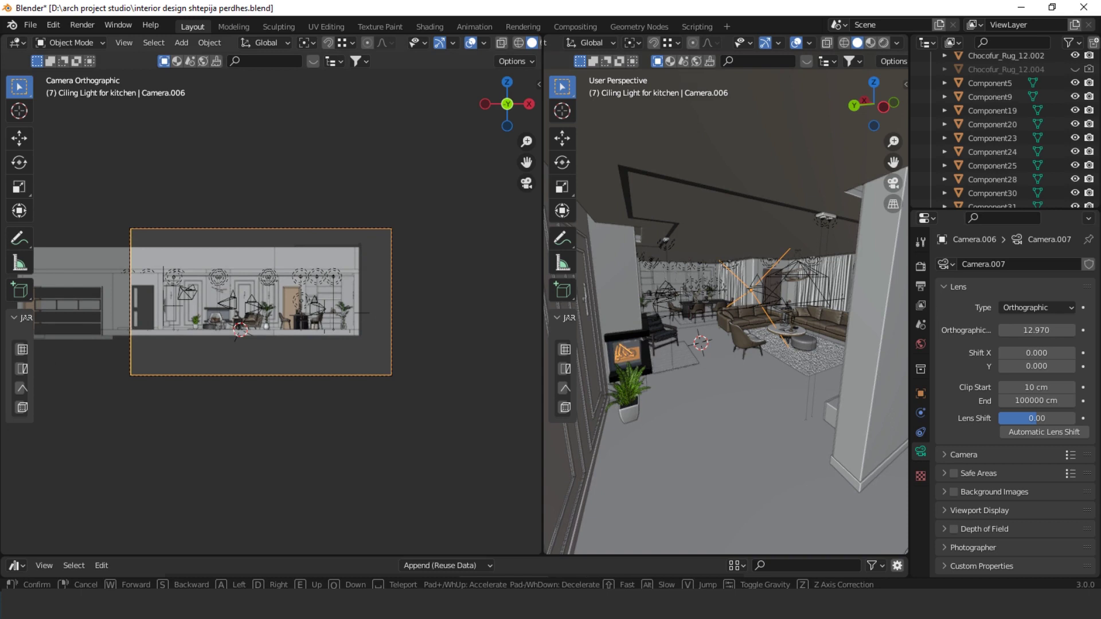
key(a)
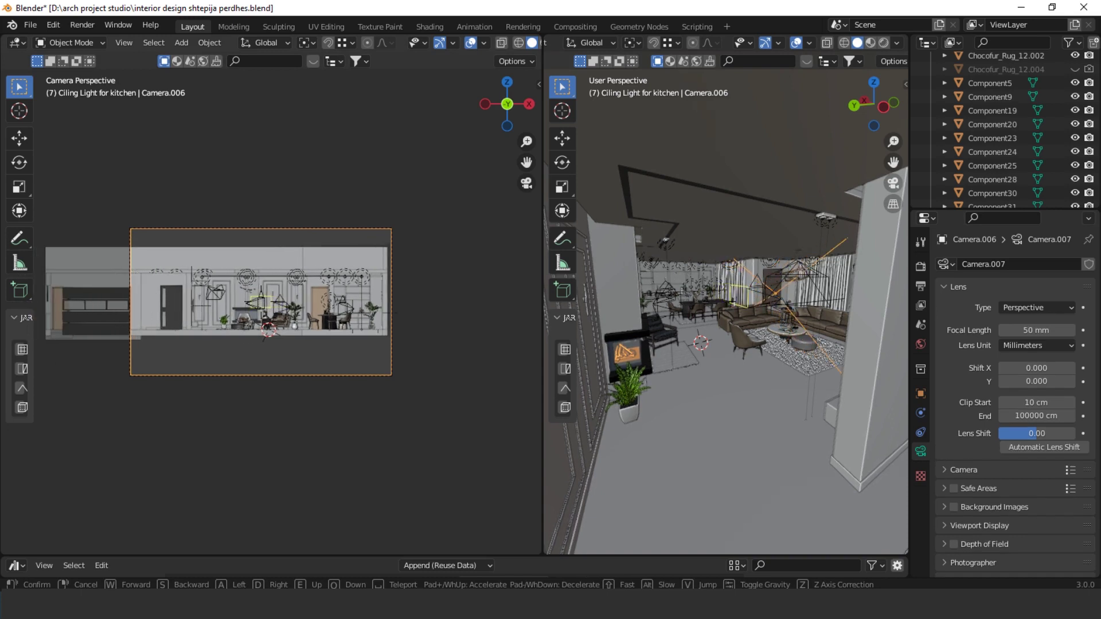
key(d)
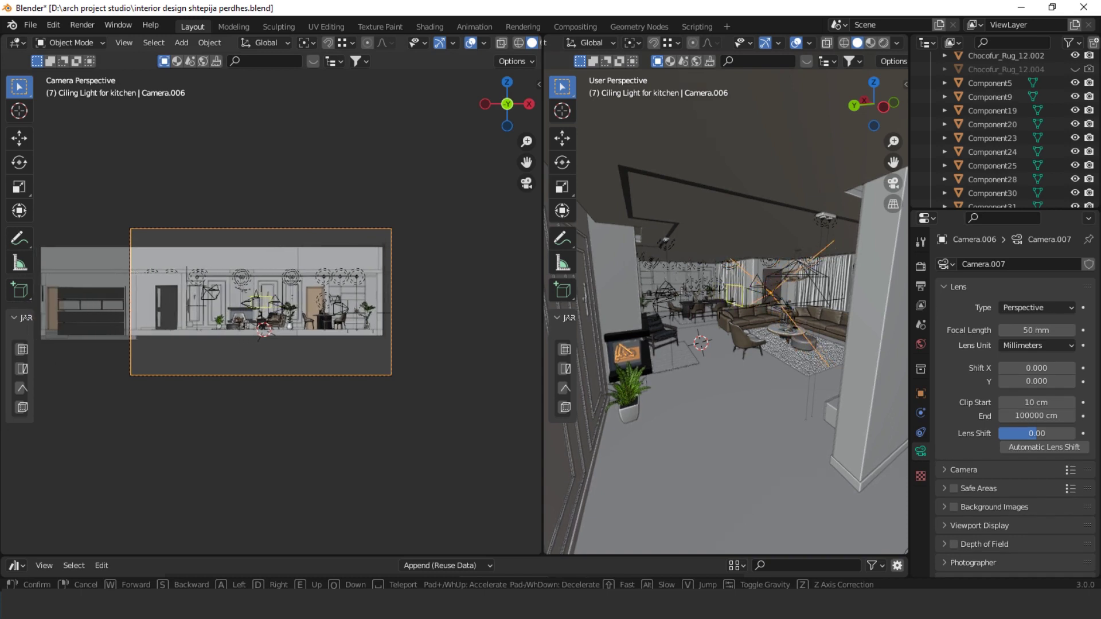
key(a)
key(d)
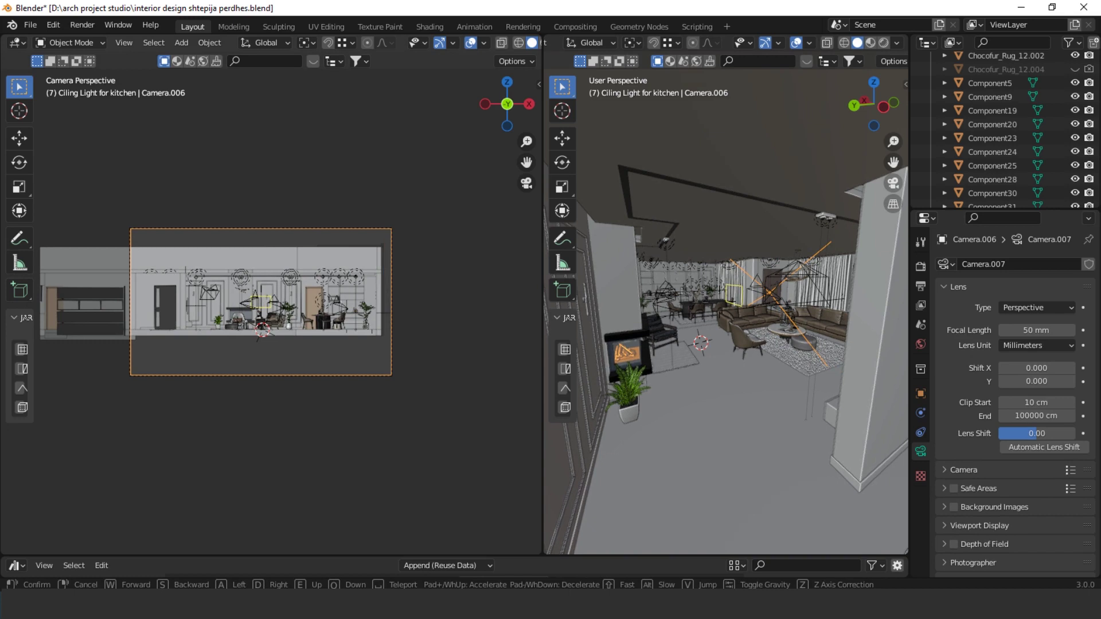
click(271, 307)
- Preview the orthographic camera view in rendered shading with overlays hidden and examine the entrance and fireplace side of the elevation
scroll(315, 367, up, 7)
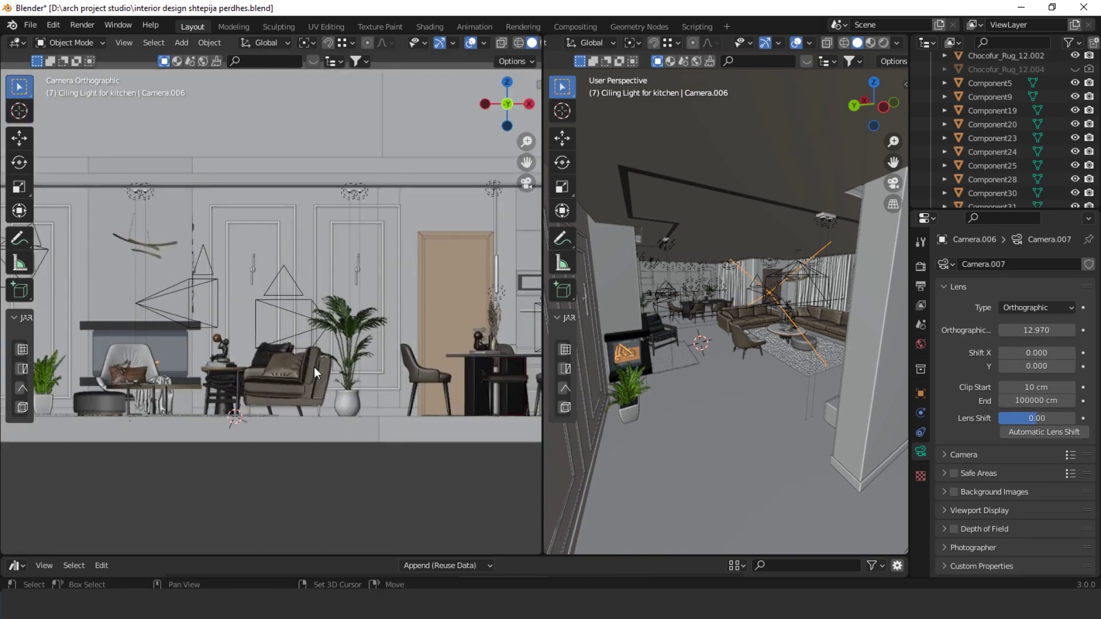
shift+middle_drag(306, 345, 291, 305)
mouse_move(724, 325)
middle_down()
mouse_move(714, 335)
mouse_move(700, 297)
mouse_move(725, 325)
middle_up()
scroll(278, 334, down, 5)
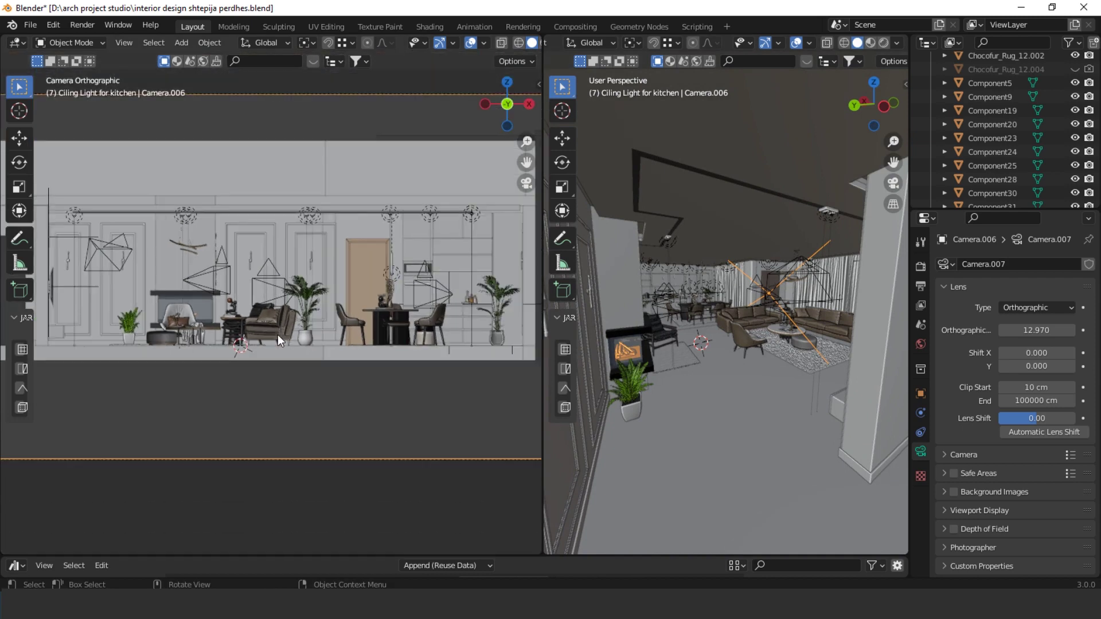
shift+middle_drag(201, 313, 225, 313)
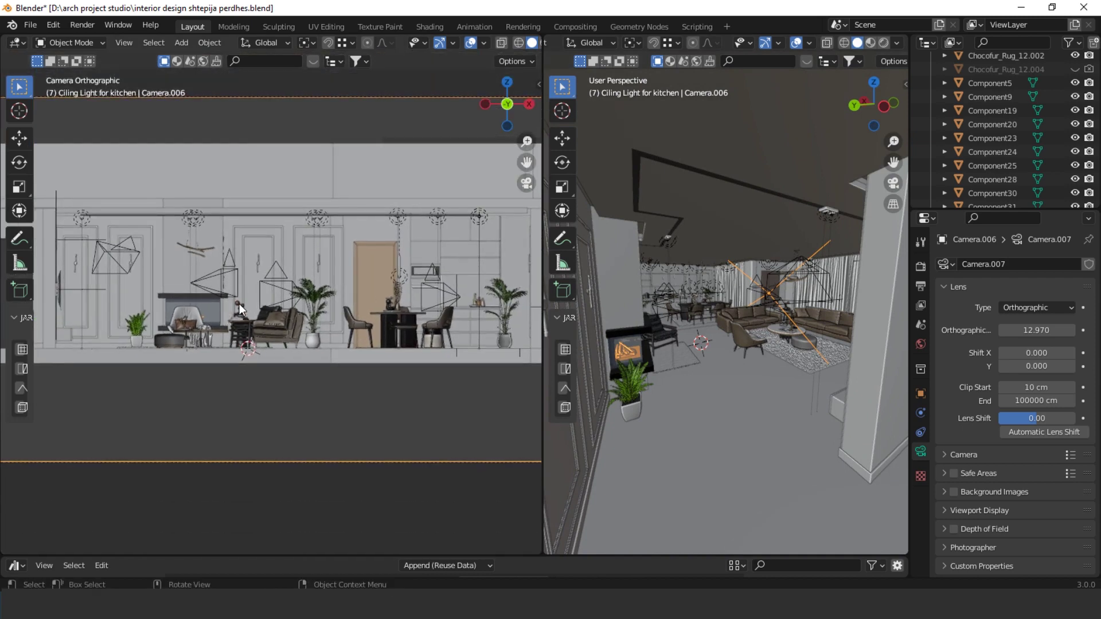
scroll(481, 39, down, 6)
scroll(478, 44, down, 2)
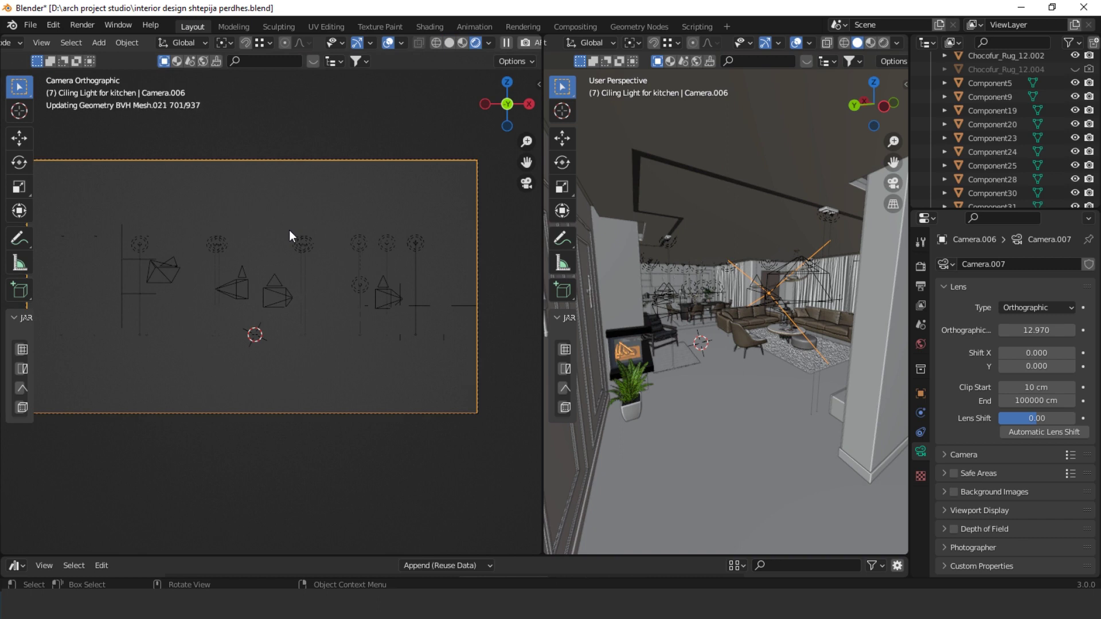
click(387, 43)
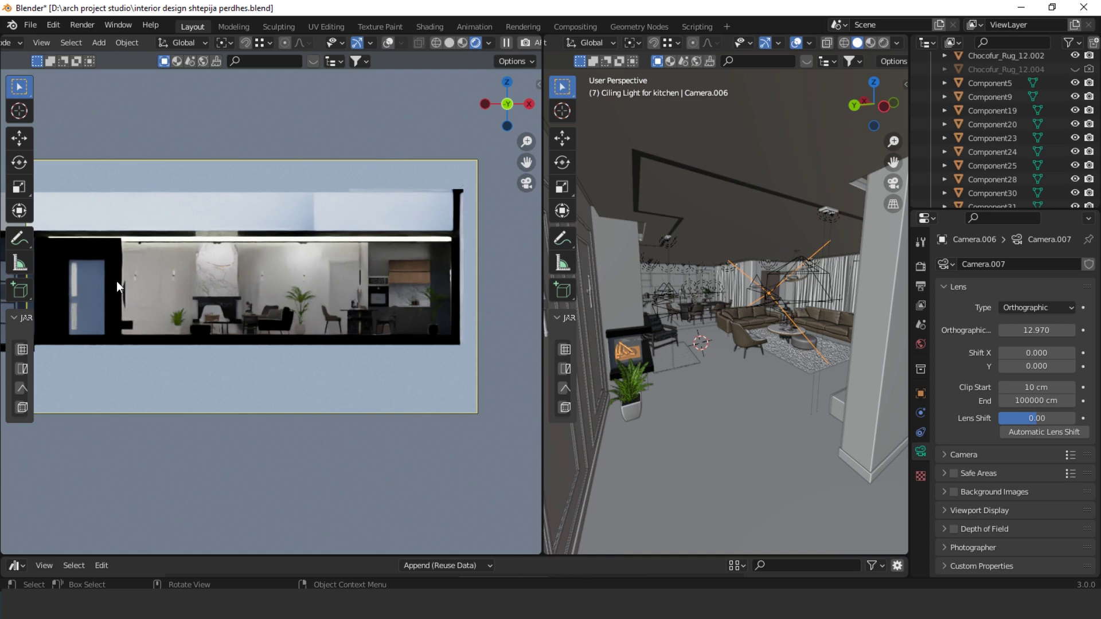
scroll(123, 278, up, 4)
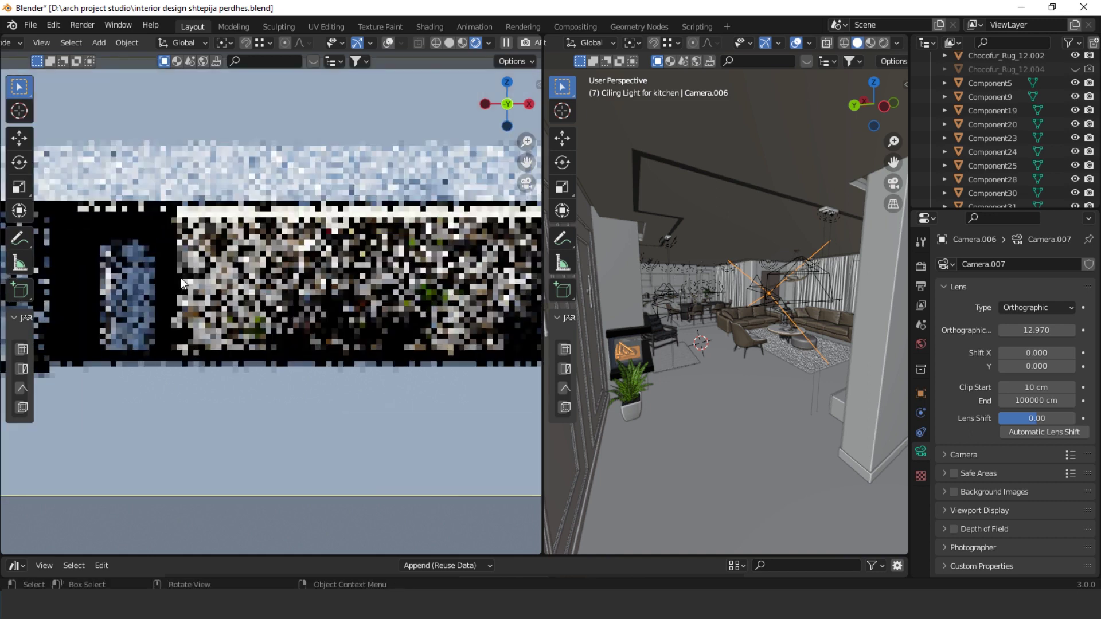
shift+middle_drag(181, 278, 277, 272)
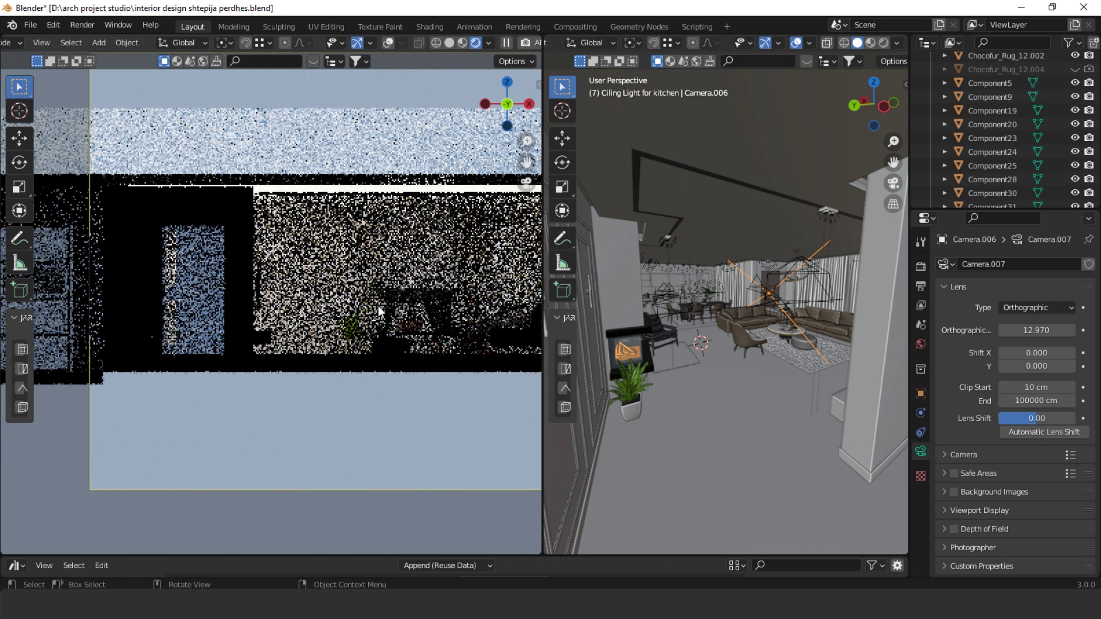
- From a top view, move the orthographic camera about 29 cm along the global Y axis toward the fireplace wall
shift+middle_drag(794, 346, 711, 336)
key(KP_7)
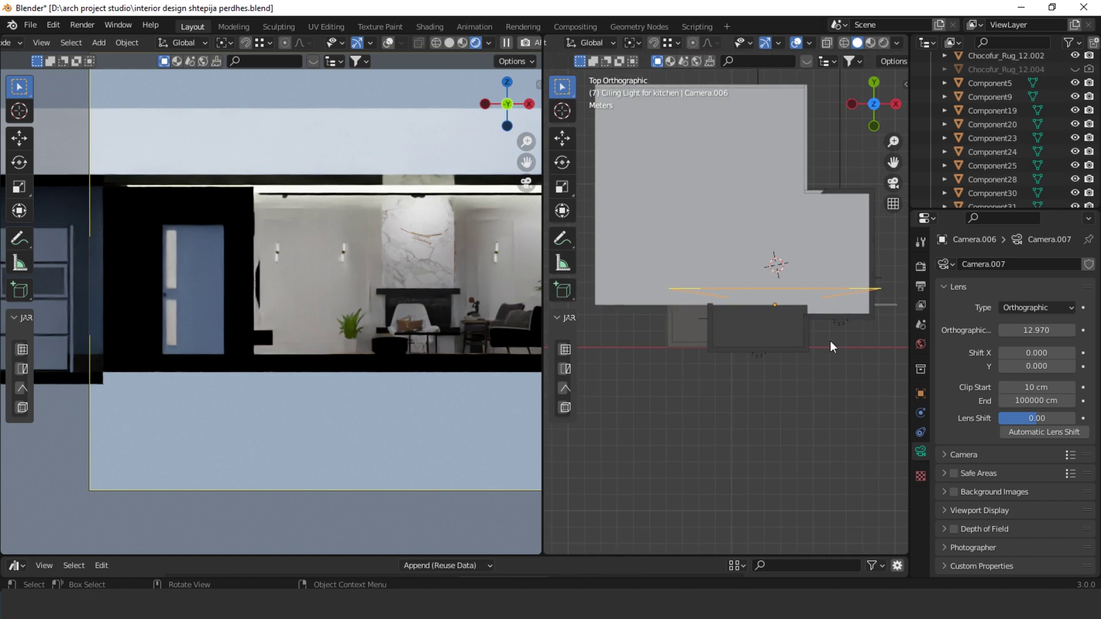
scroll(830, 341, up, 3)
shift+middle_drag(831, 340, 772, 346)
scroll(718, 314, up, 4)
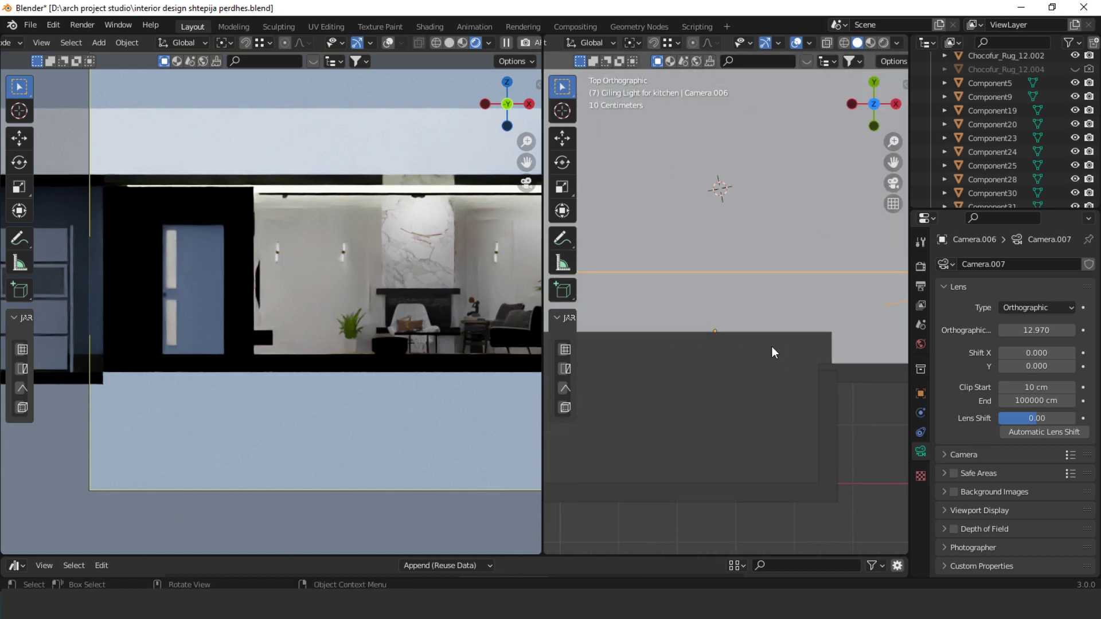
key(g)
key(y)
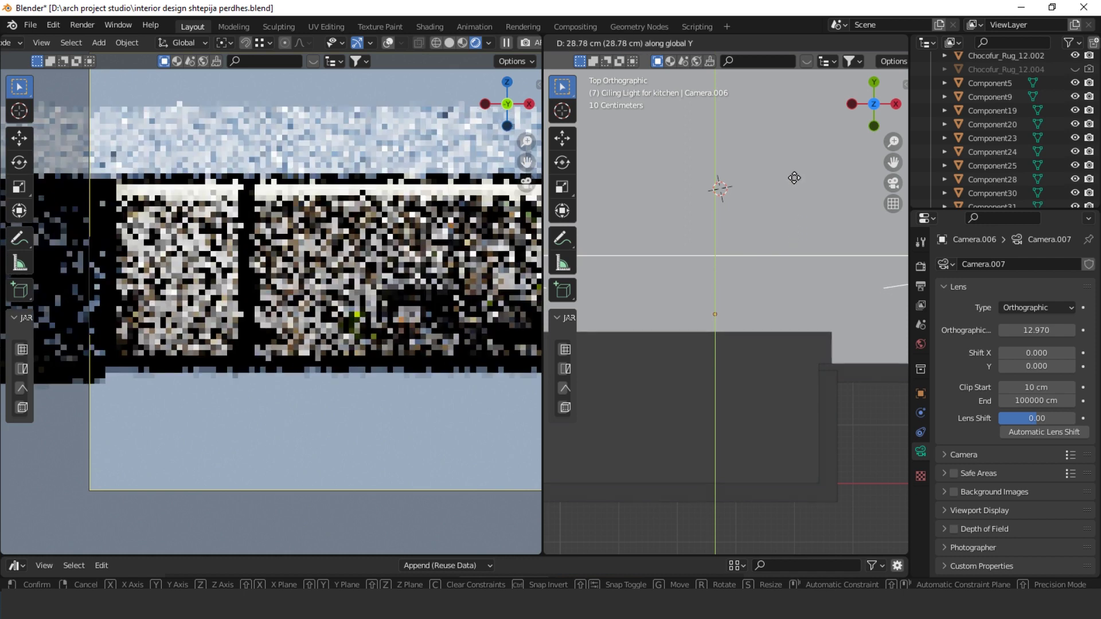
click(794, 178)
- Inspect the camera's position relative to the surrounding walls and examine the rendered elevation from the fireplace to the kitchen
scroll(769, 261, down, 3)
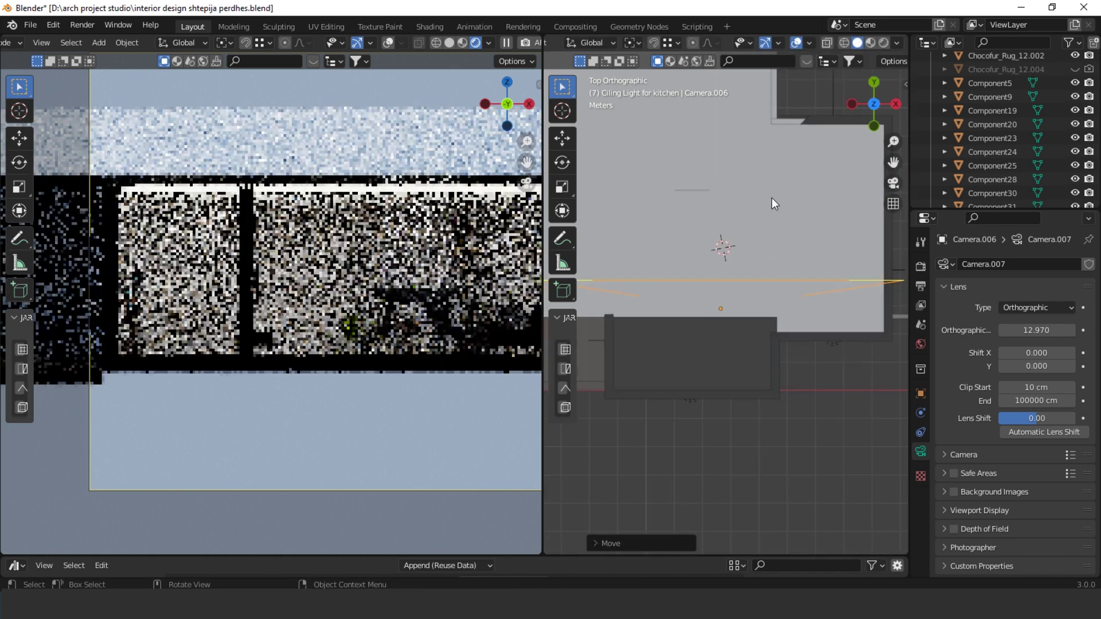
middle_drag(771, 197, 760, 224)
scroll(722, 339, down, 4)
middle_drag(721, 339, 784, 217)
scroll(722, 268, up, 3)
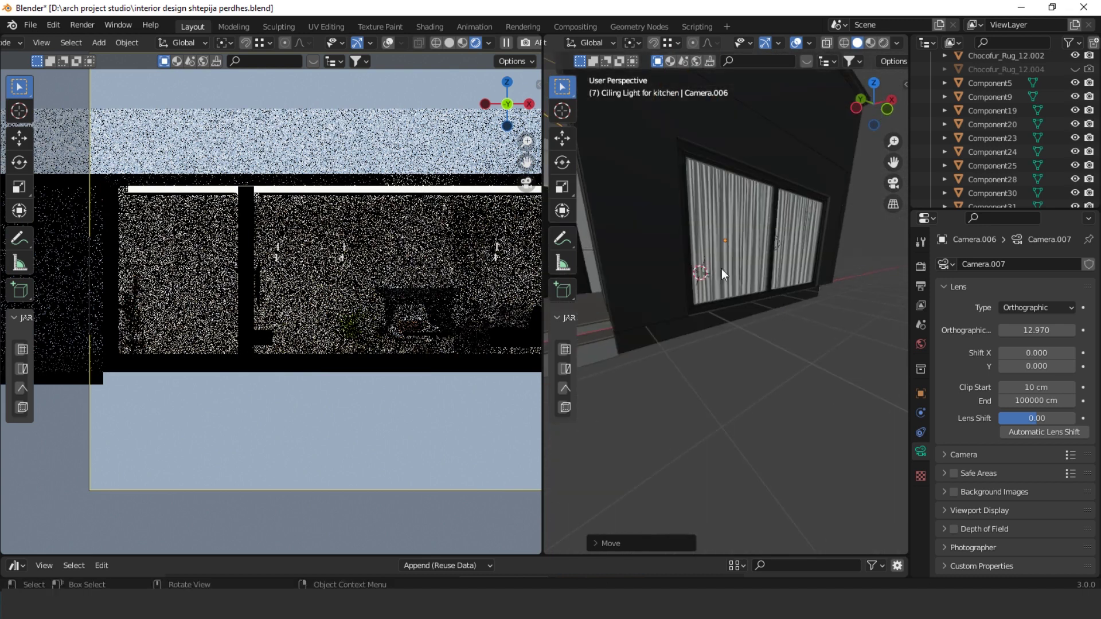
middle_drag(721, 268, 762, 346)
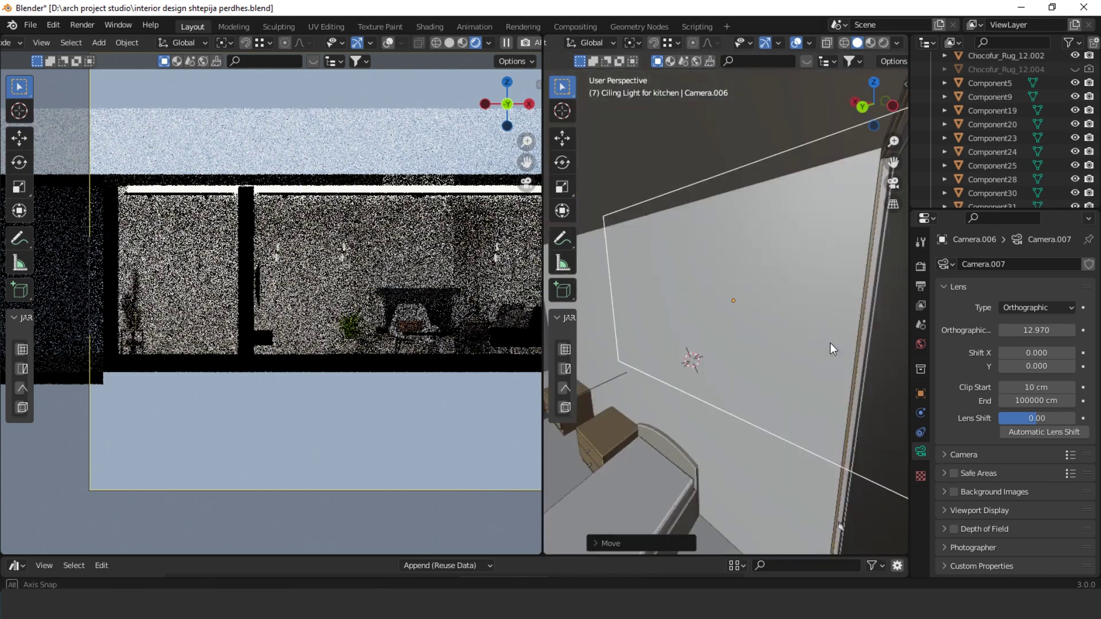
middle_drag(831, 343, 807, 349)
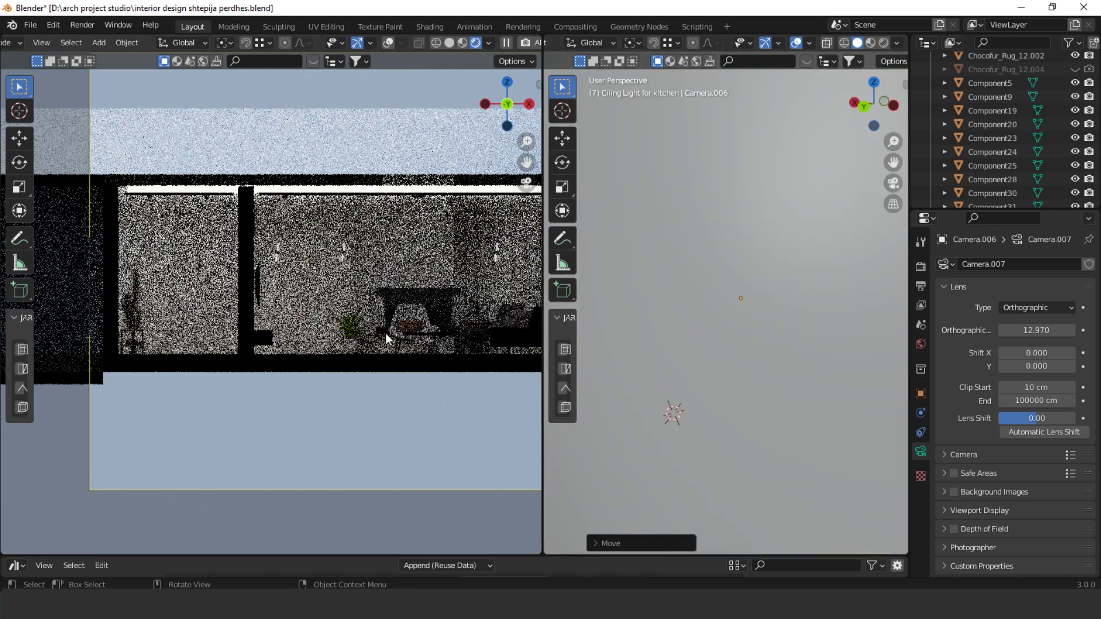
shift+middle_drag(385, 333, 246, 336)
scroll(377, 316, down, 3)
shift+middle_drag(378, 316, 426, 312)
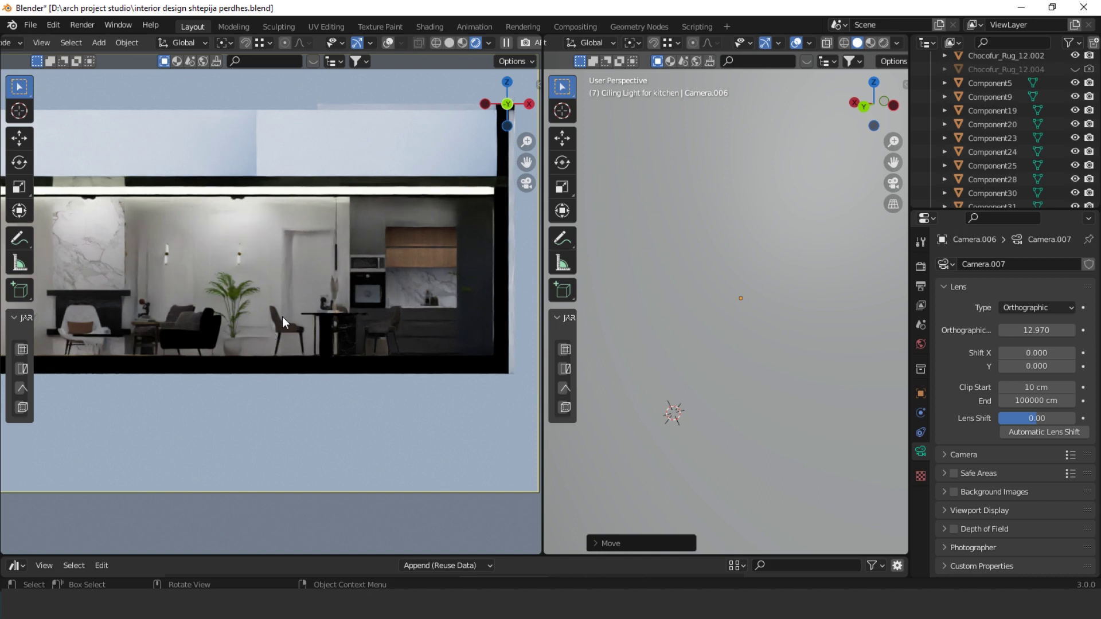
- Return the camera viewport to solid shading and look through the orthographic camera again
click(93, 26)
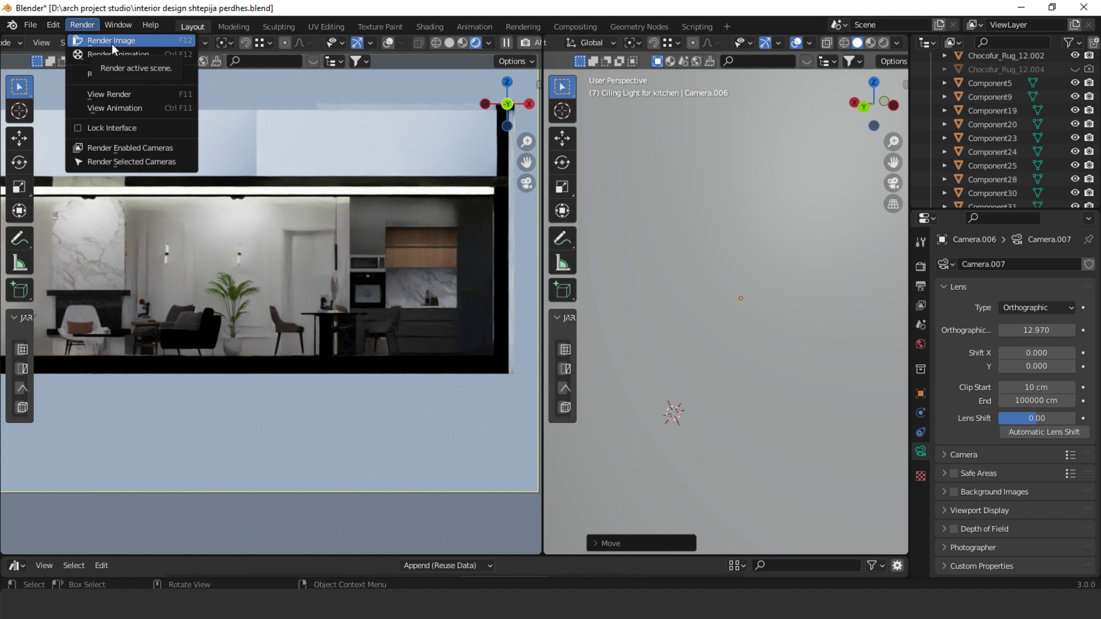
click(449, 44)
scroll(310, 301, down, 2)
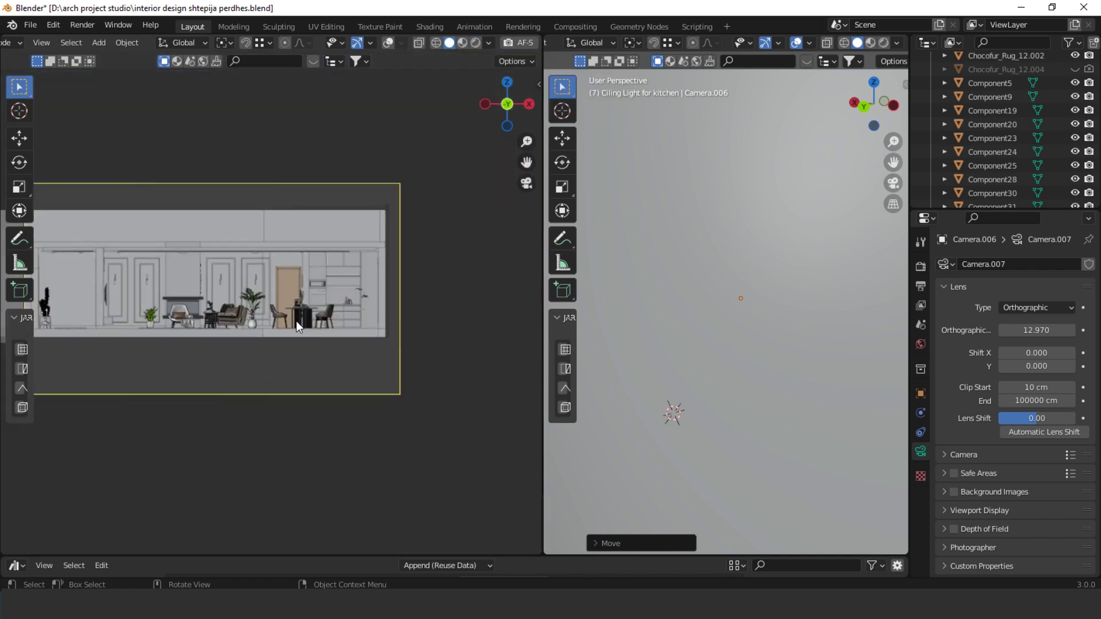
shift+middle_drag(250, 321, 323, 350)
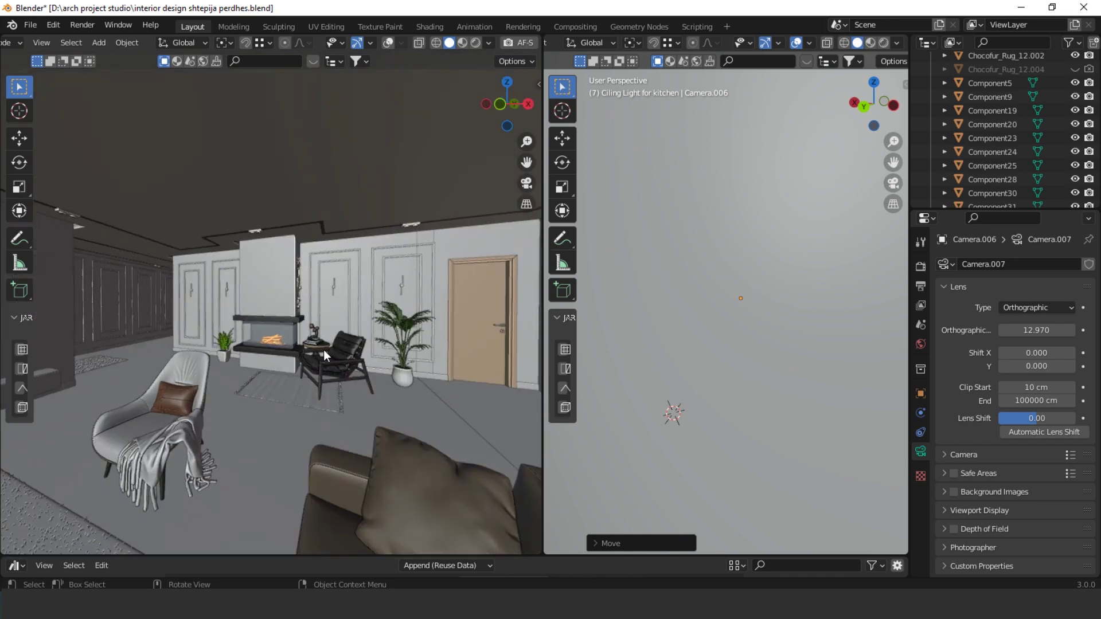
key(KP_0)
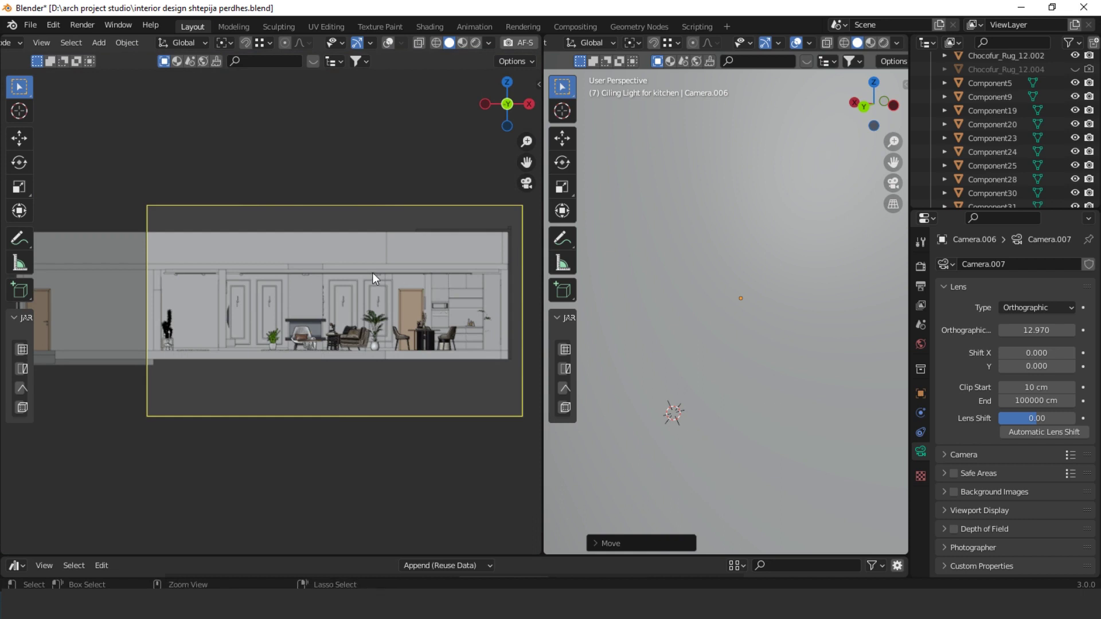
- Show the overlays and define a render region across the frame's full width, from above the ceiling lights to just below the floor
key(ctrl+b)
drag(145, 357, 522, 262)
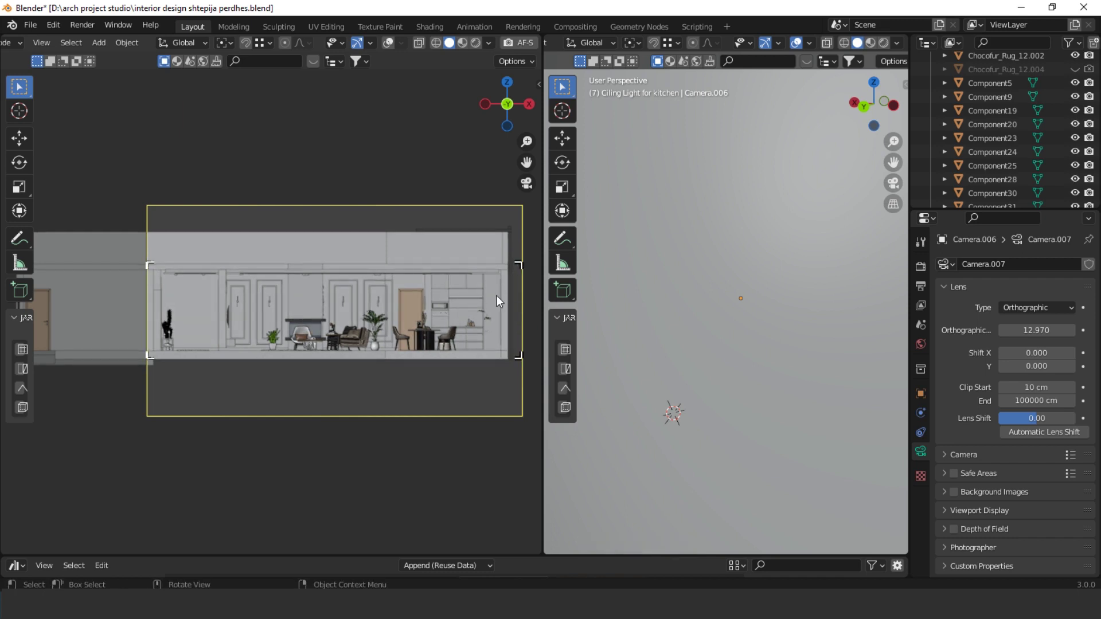
click(388, 43)
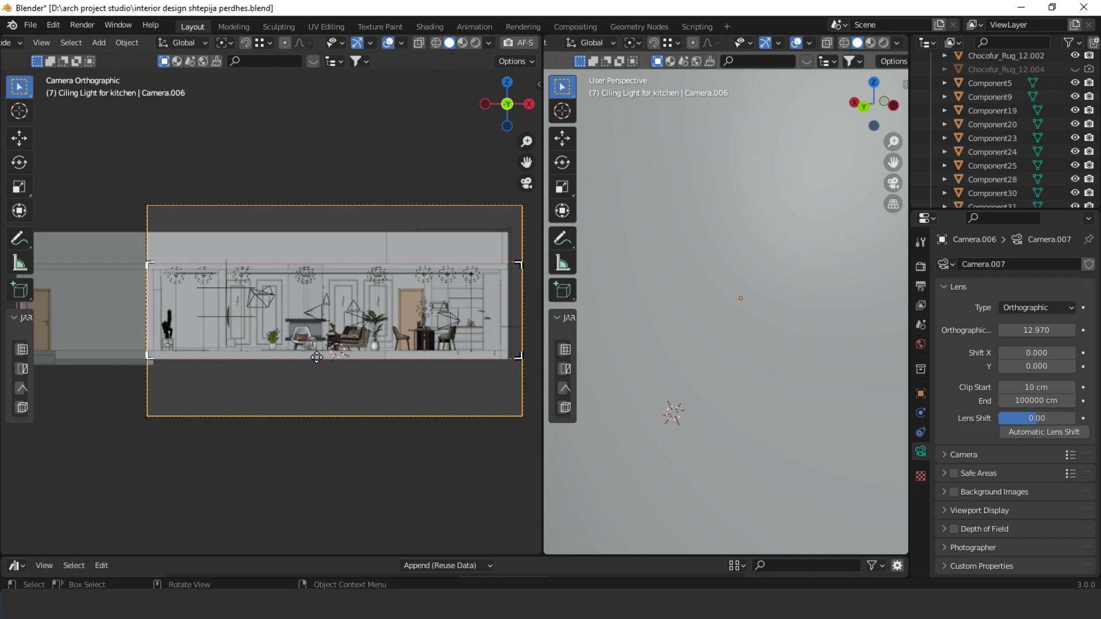
key(ctrl+b)
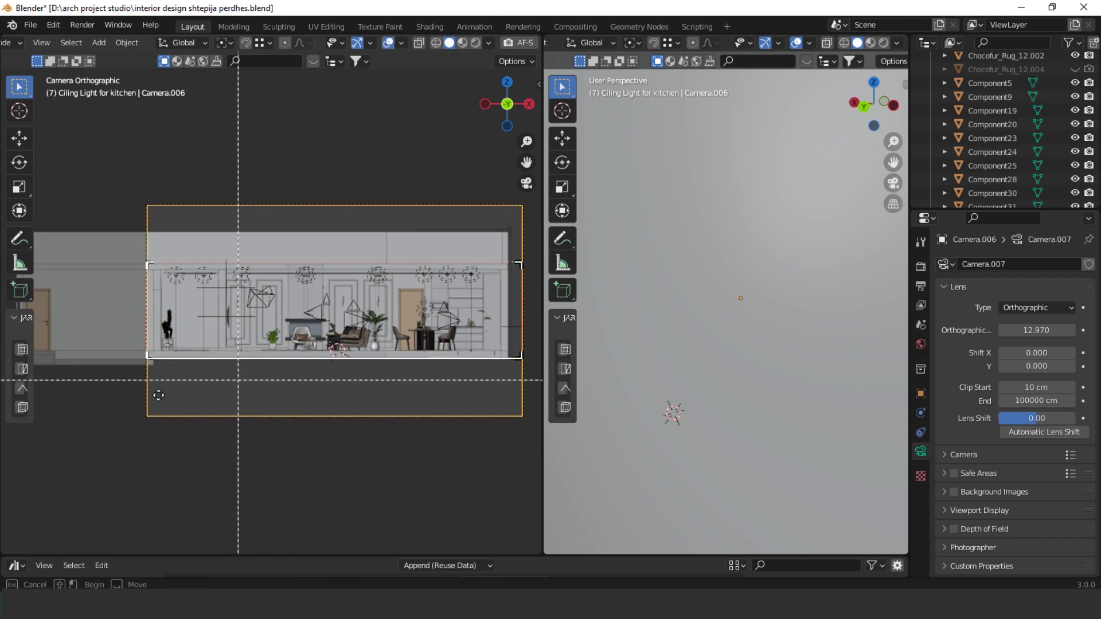
drag(519, 264, 534, 252)
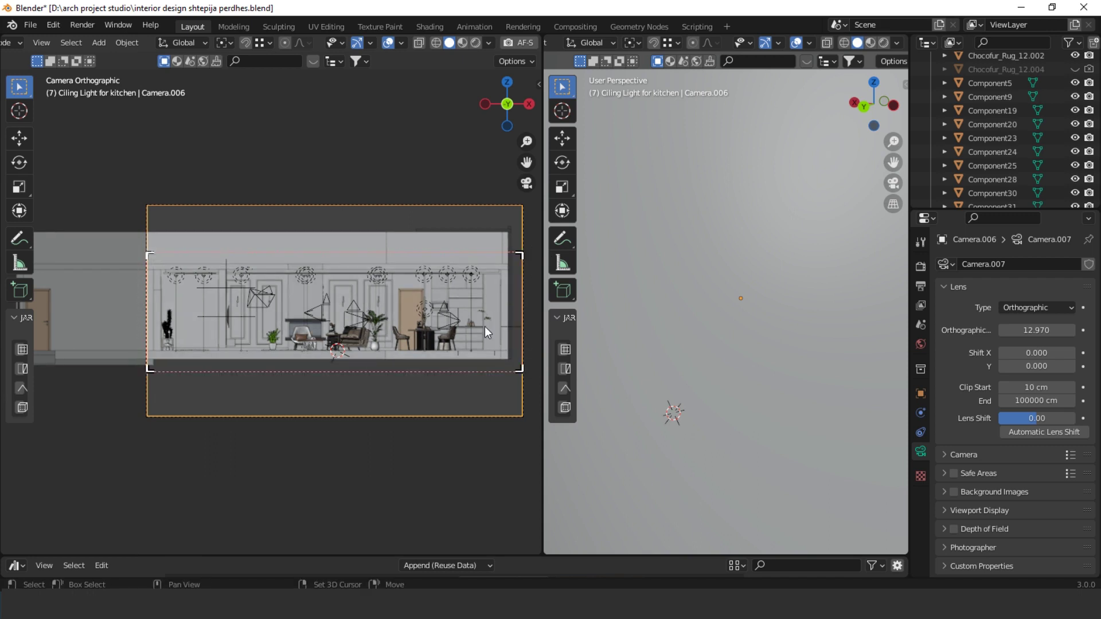
shift+middle_drag(484, 325, 430, 335)
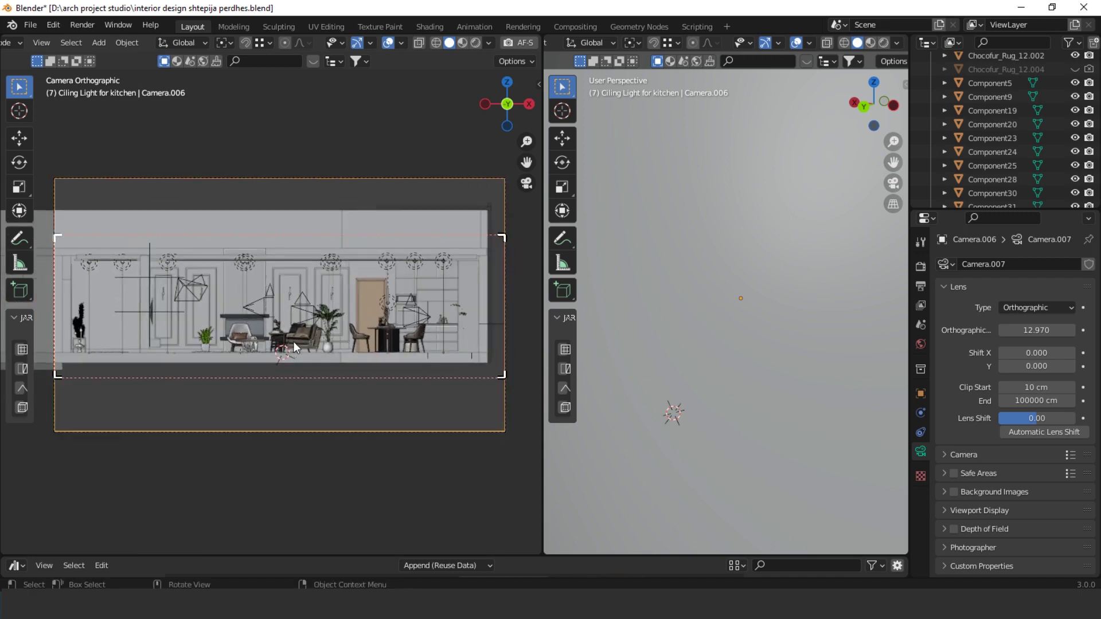
- Show the orthographic camera's view in both viewports
key(KP_0)
key(KP_0)
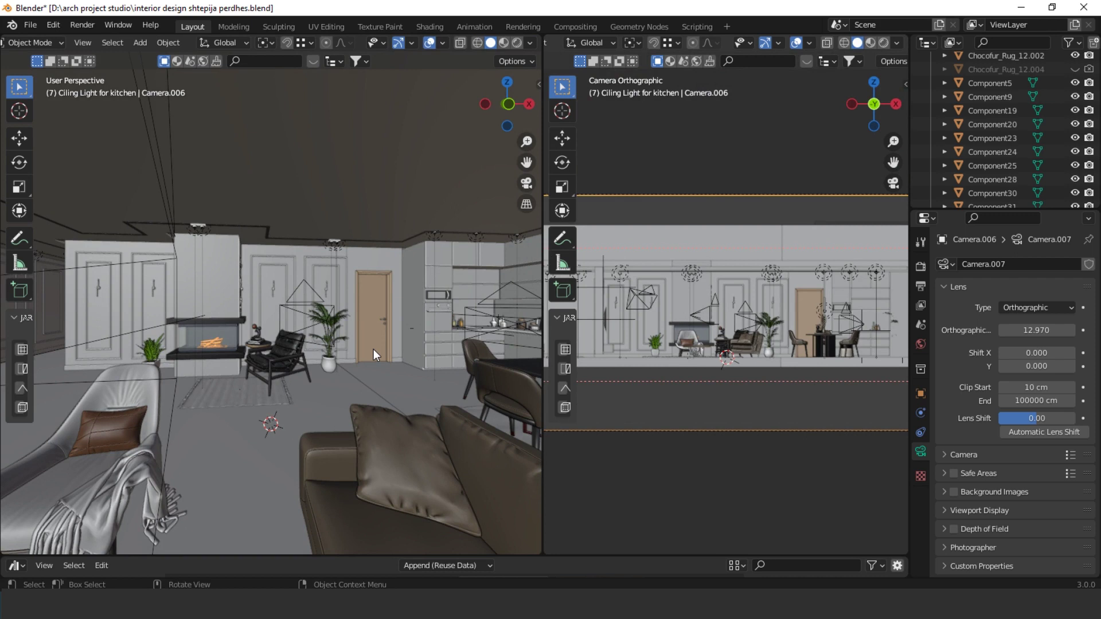
key(KP_0)
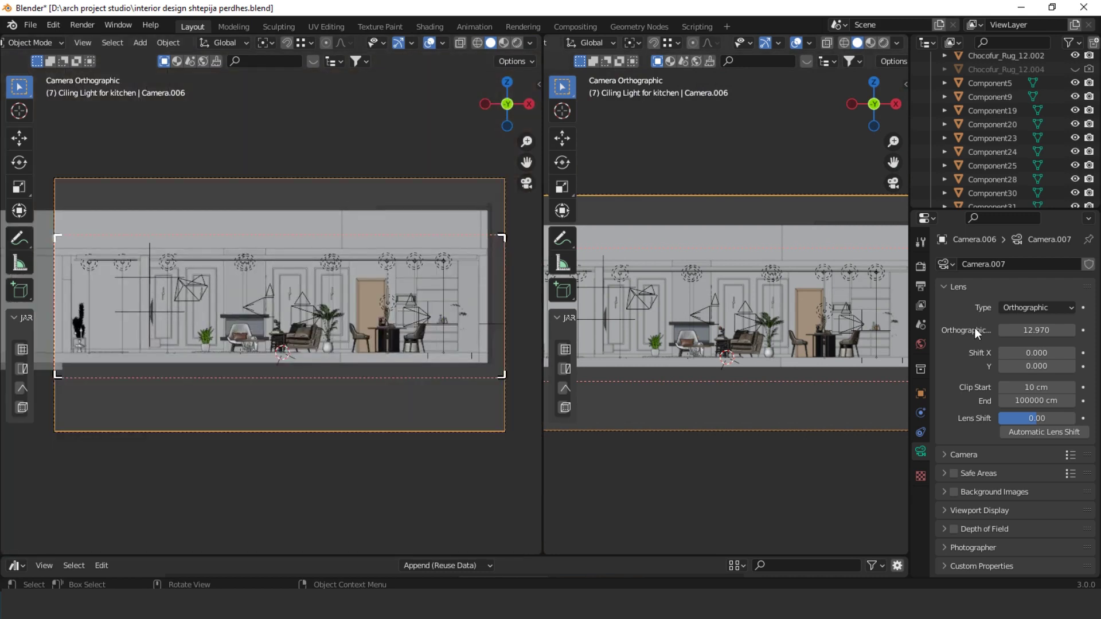
- Set the render resolution percentage to 100% in the scene's output format settings
click(921, 287)
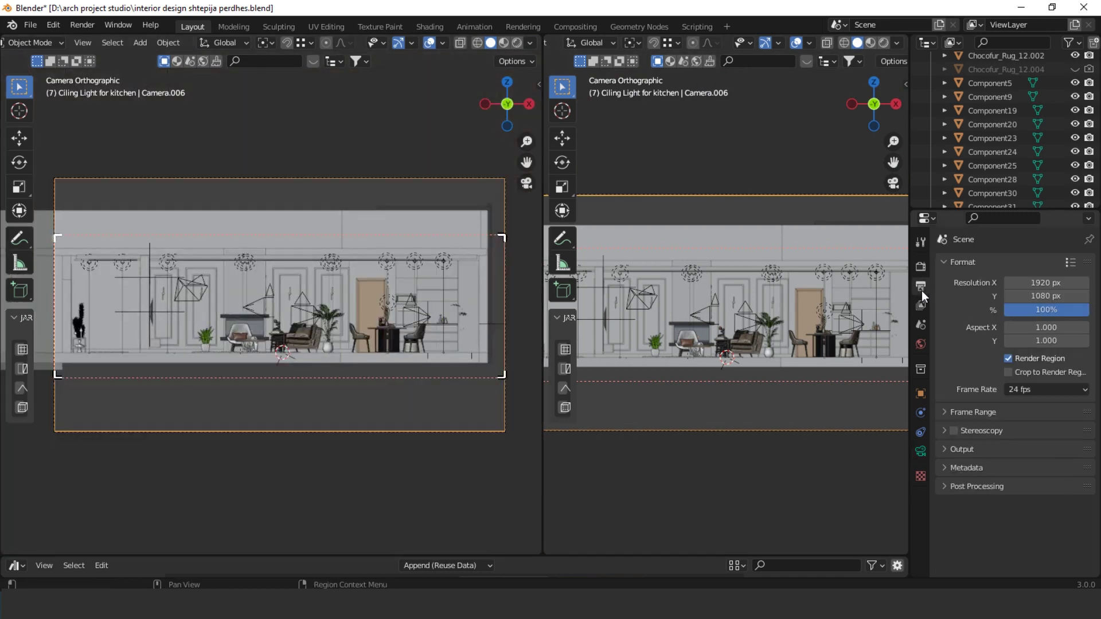
click(1050, 312)
text(20)
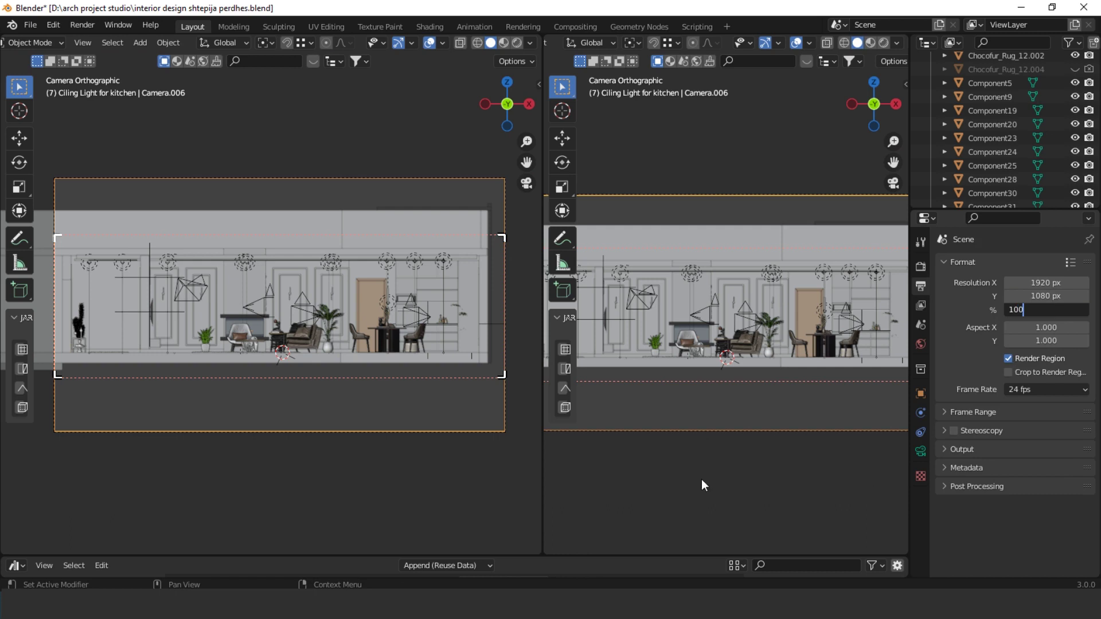
key(Return)
scroll(226, 277, up, 8)
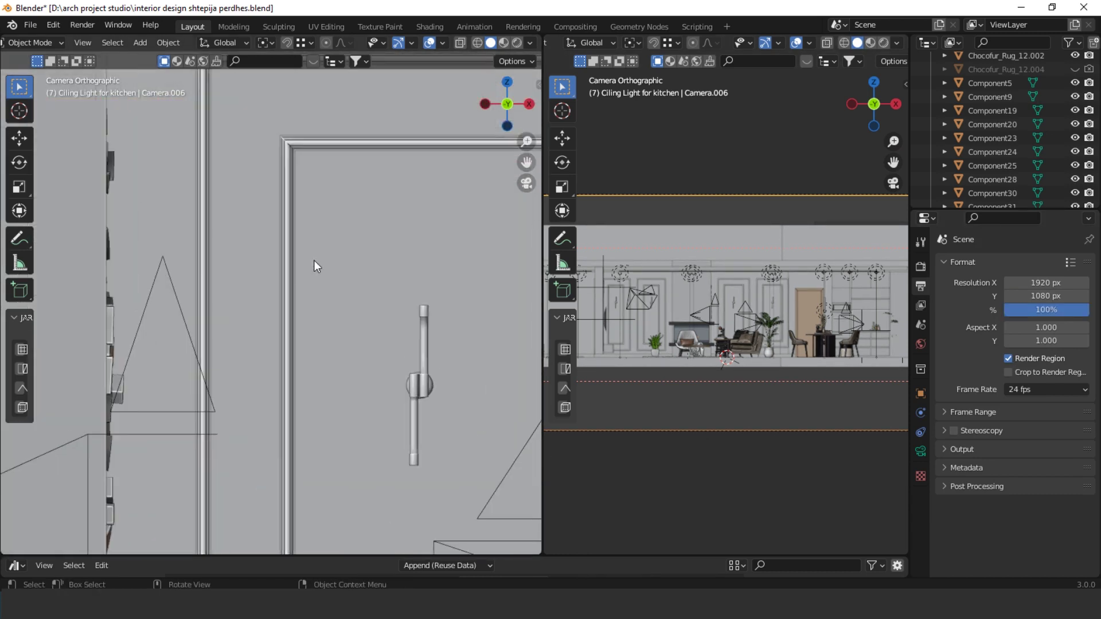
scroll(346, 269, down, 10)
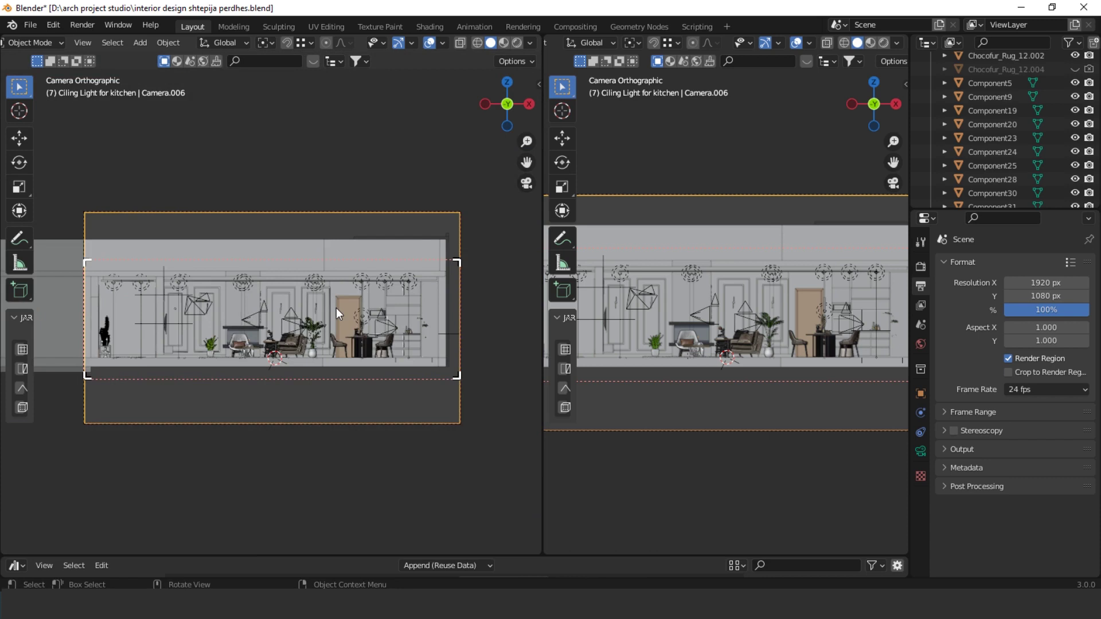
scroll(336, 308, up, 2)
scroll(336, 308, down, 2)
scroll(336, 308, up, 2)
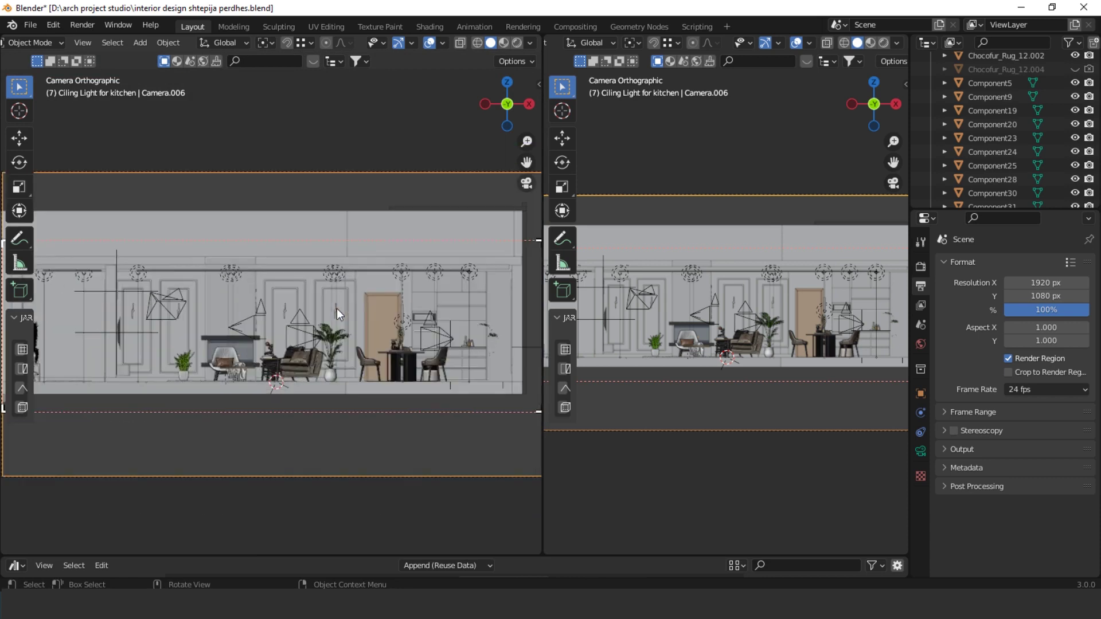
- Save the Blender file and render a still image of the orthographic camera's region
scroll(336, 309, down, 2)
key(ctrl+s)
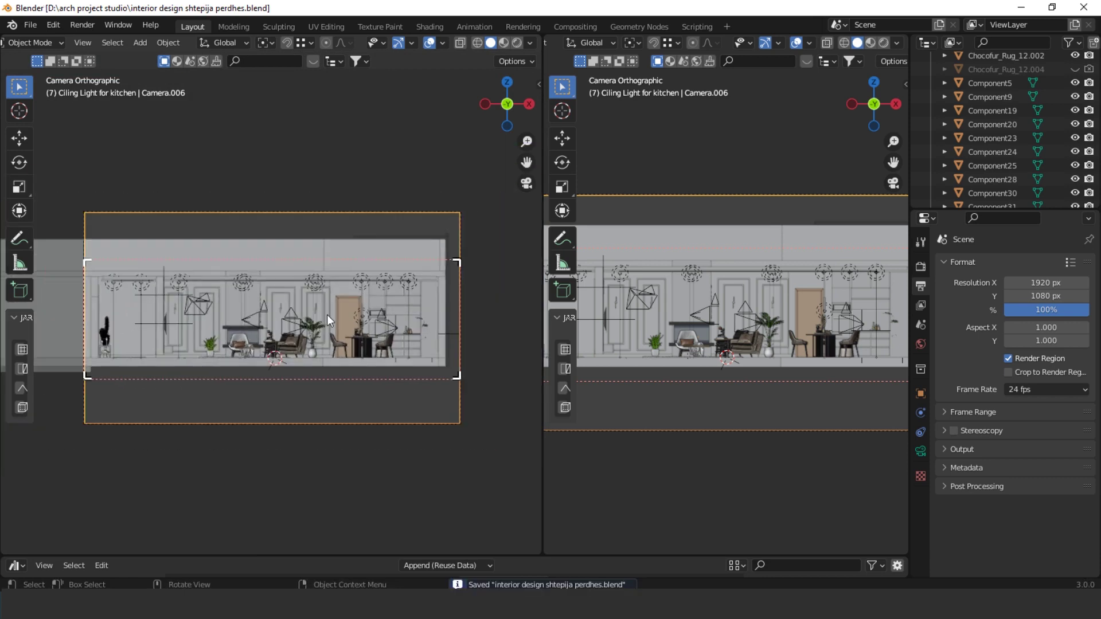
click(81, 25)
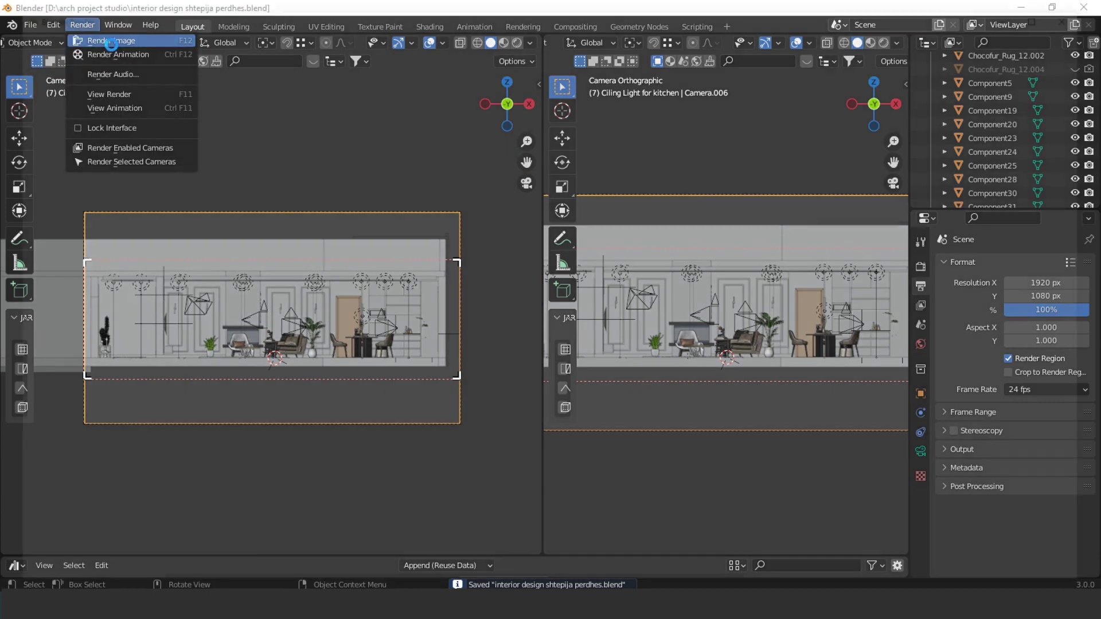
click(112, 40)
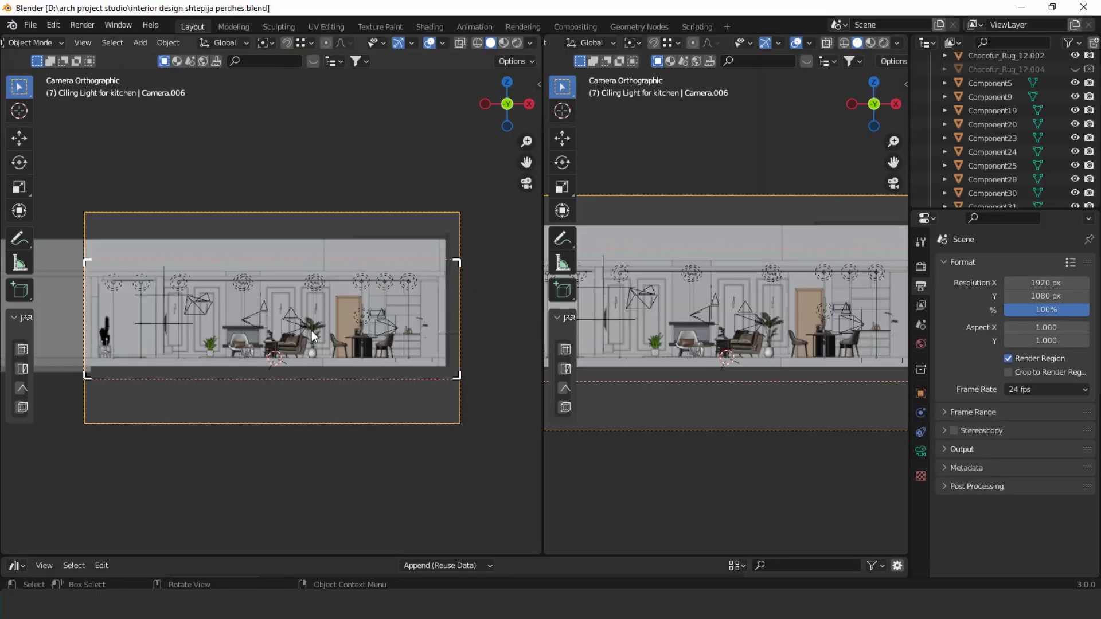
scroll(311, 330, up, 1)
shift+middle_drag(311, 330, 349, 366)
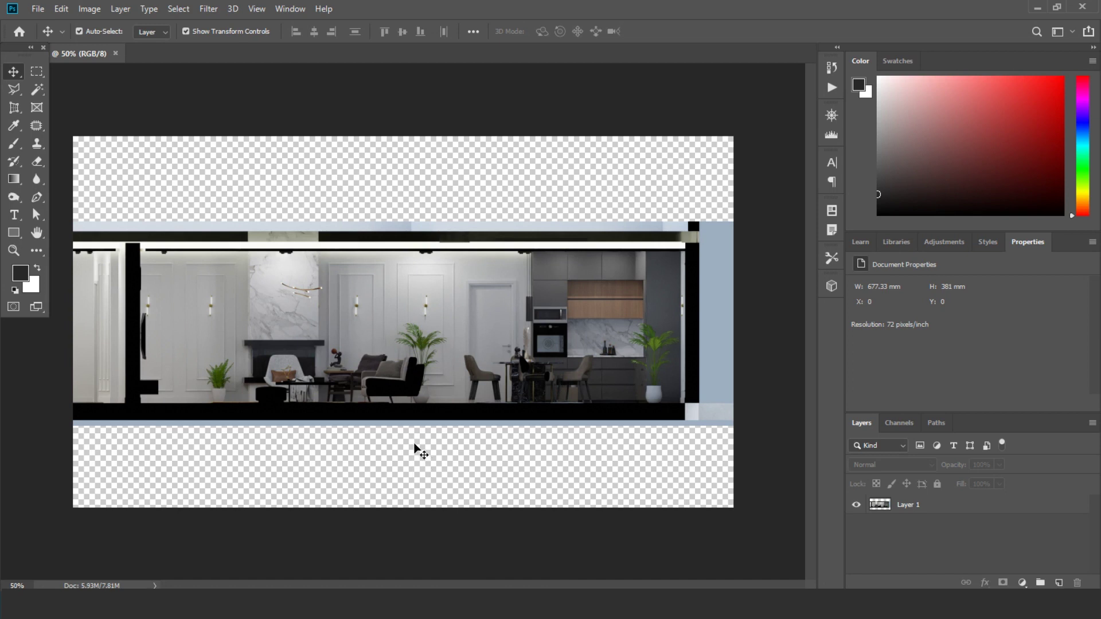
- Switch to Photoshop with the rendered elevation open and duplicate its Layer 1
click(44, 71)
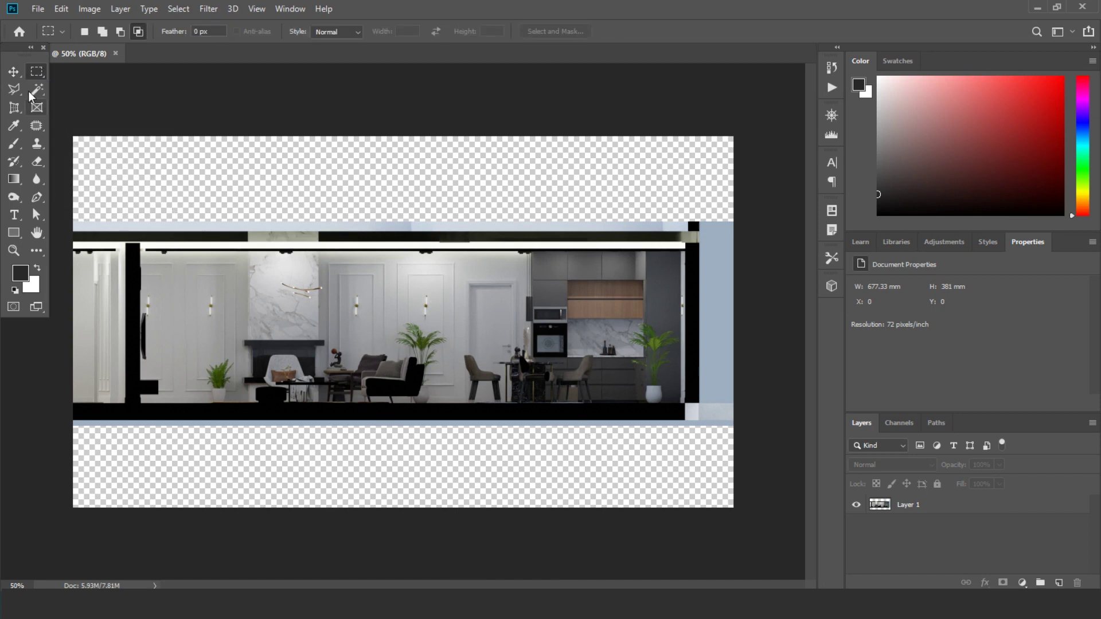
click(14, 71)
click(936, 507)
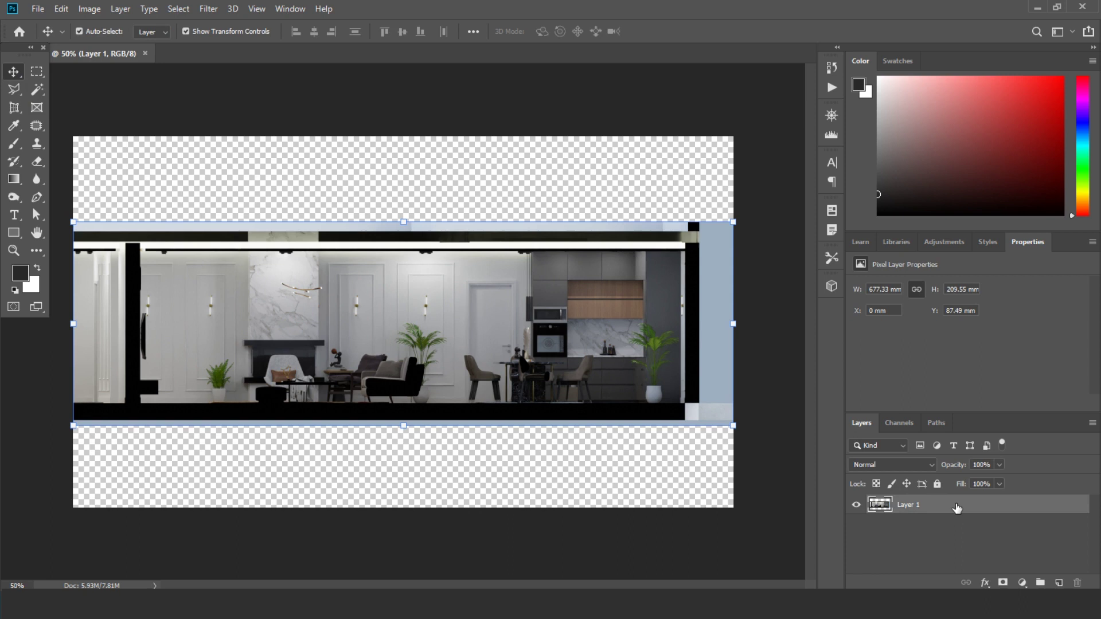
drag(1011, 508, 1059, 582)
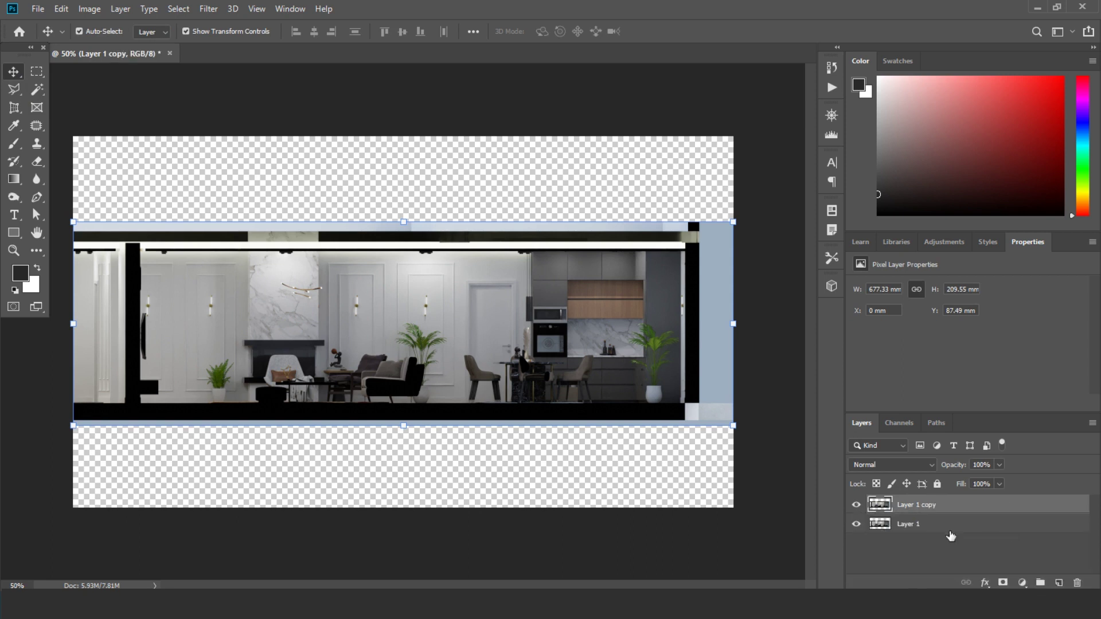
- Fill the original Layer 1 beneath the copy with white in Normal mode at 100% opacity
click(61, 8)
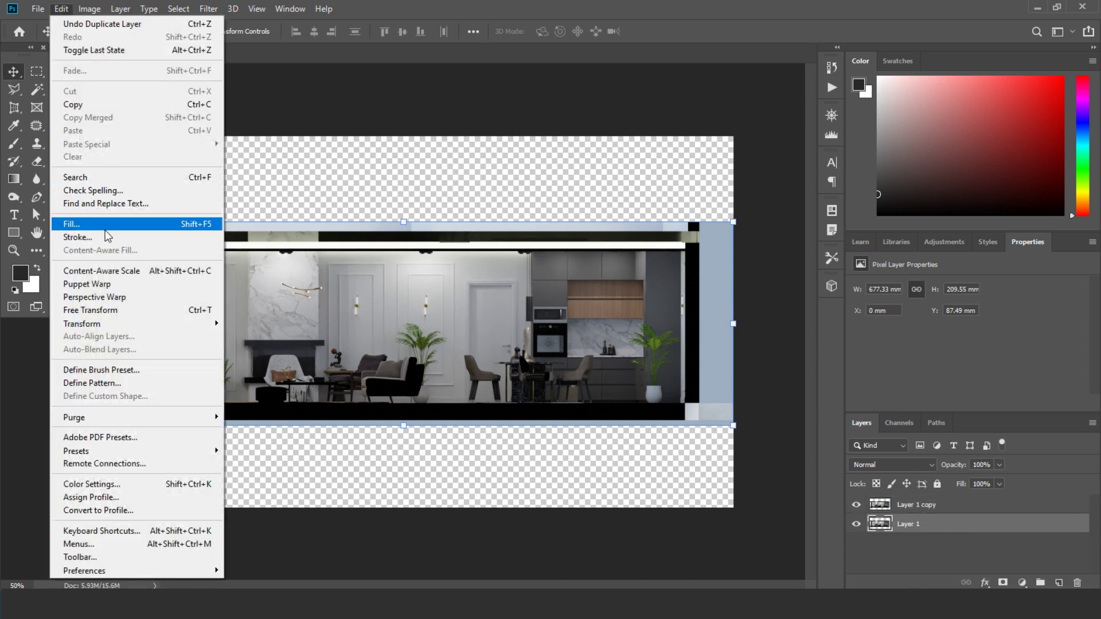
click(120, 223)
click(555, 151)
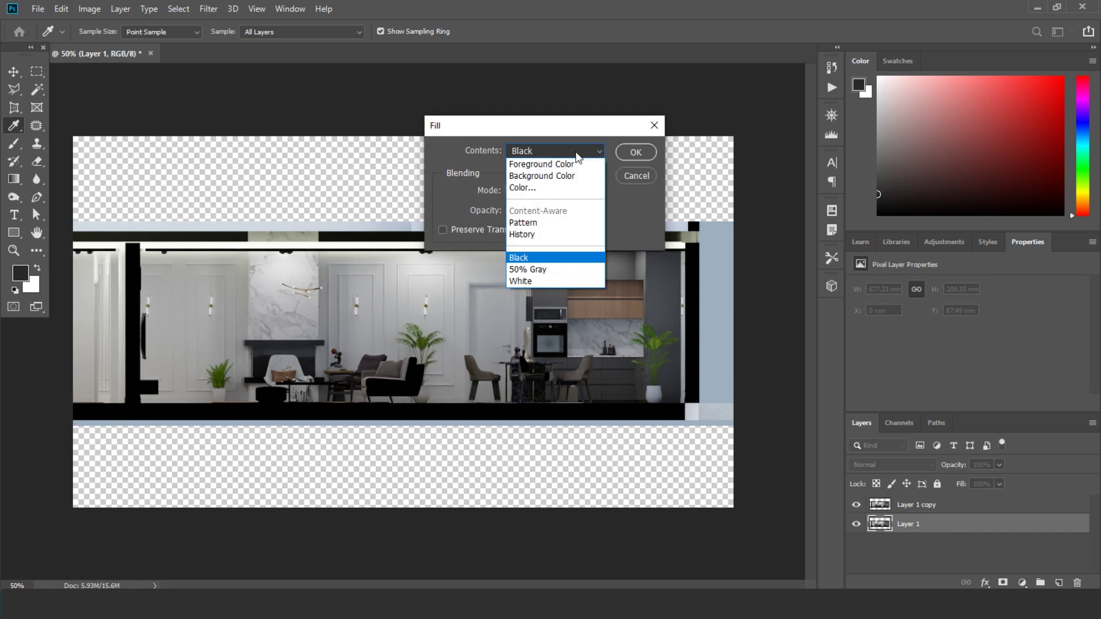
click(539, 281)
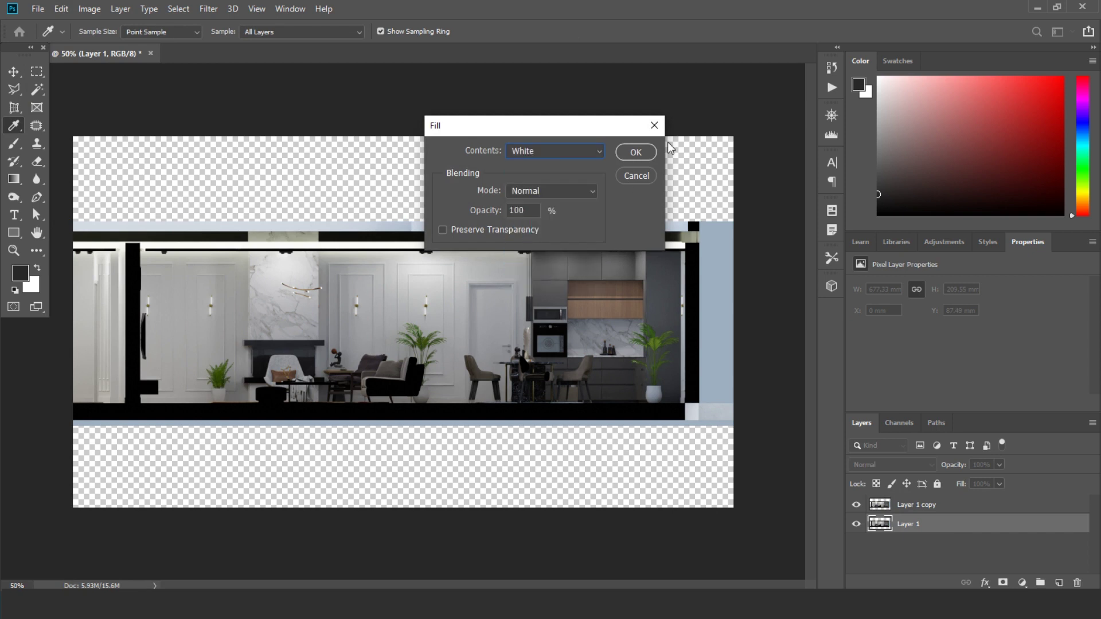
click(638, 158)
click(644, 531)
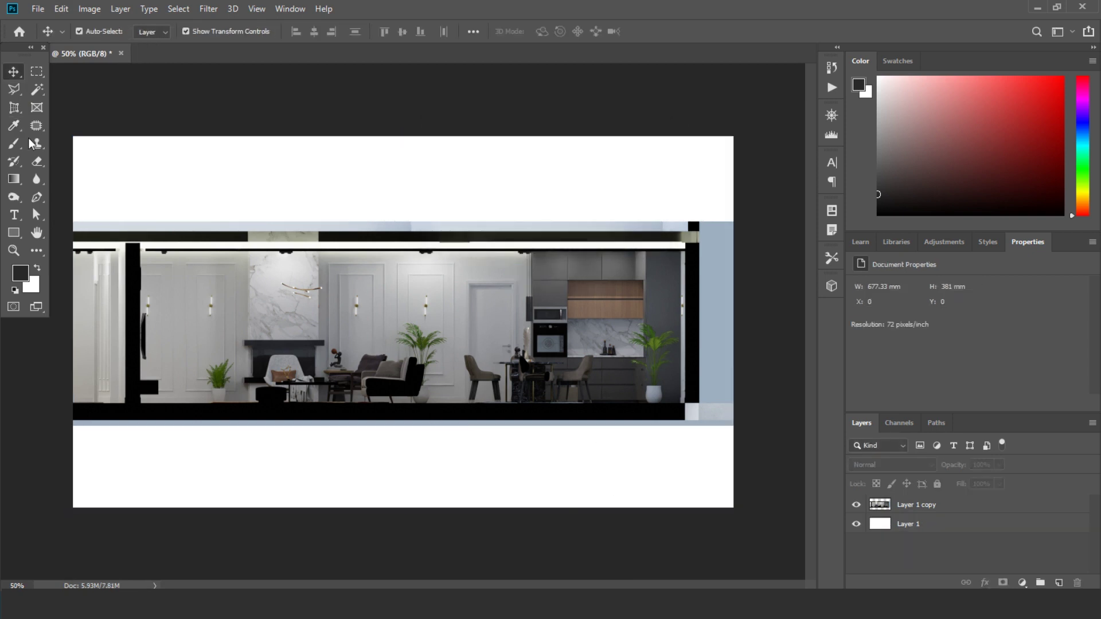
- Delete the strip of sky above the ceiling slab from Layer 1 copy using a rectangular marquee
click(37, 71)
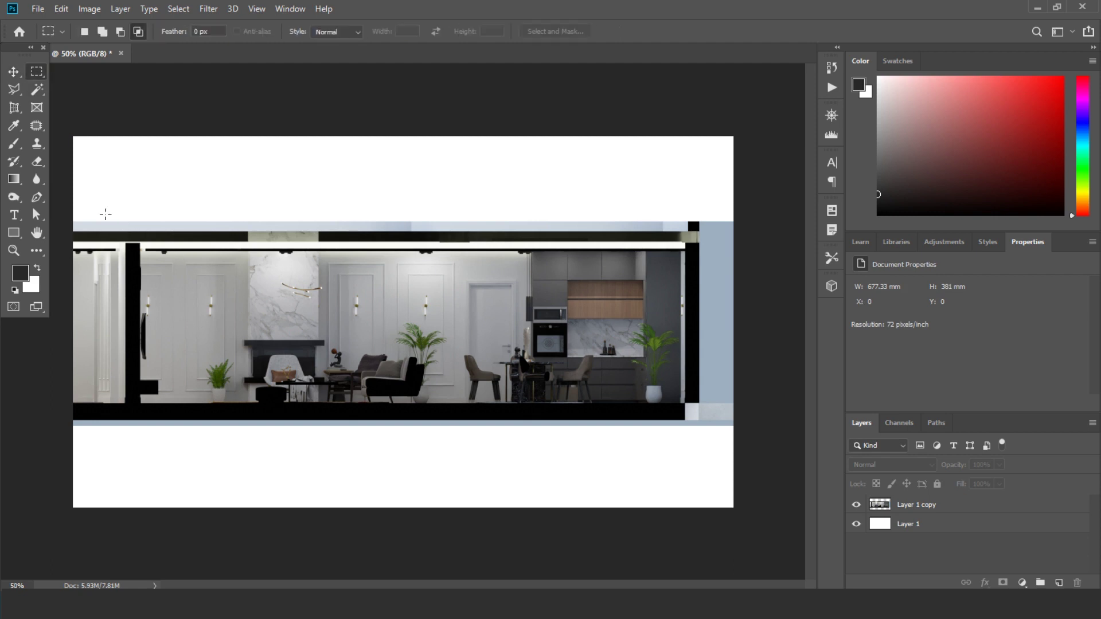
drag(61, 198, 743, 231)
click(888, 505)
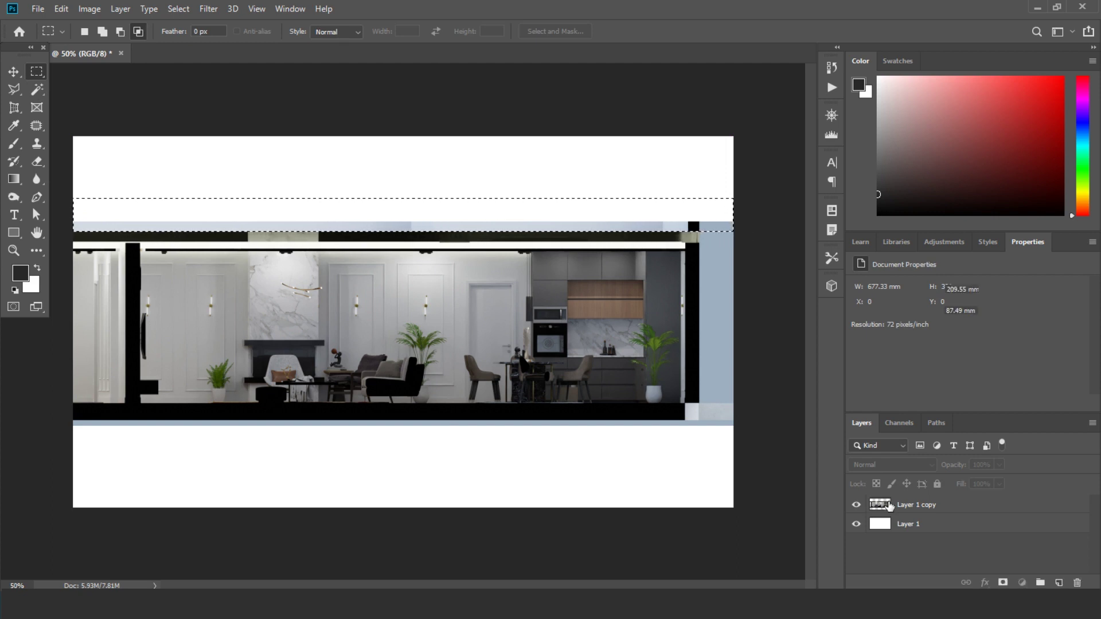
key(Delete)
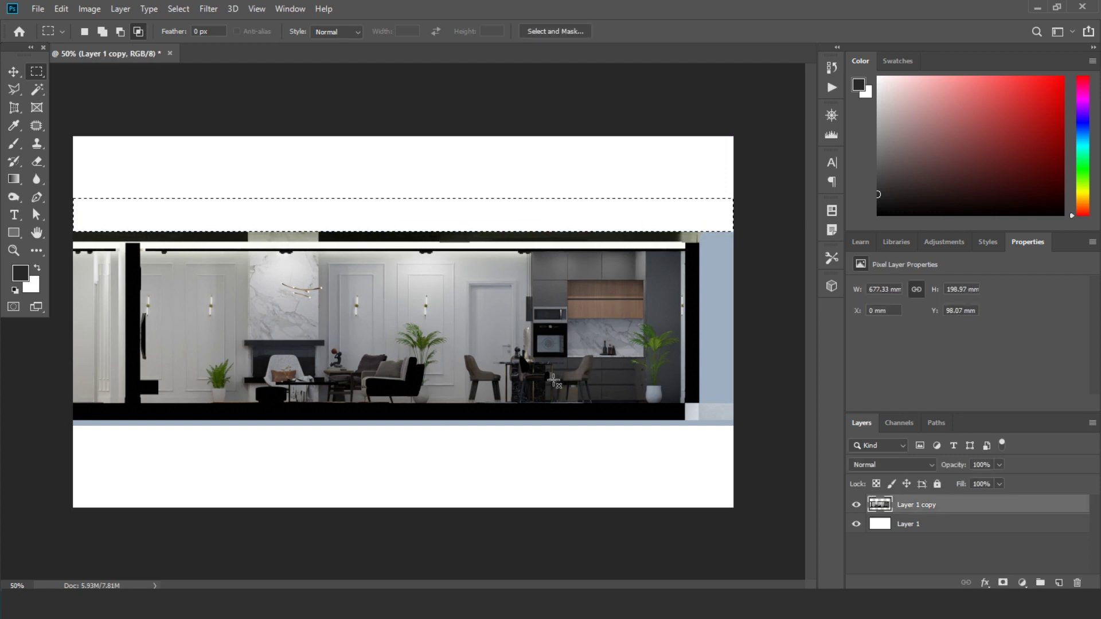
- Delete the sky beyond the kitchen's outer wall and below the floor slab from Layer 1 copy, and clear the selection
drag(780, 472, 699, 184)
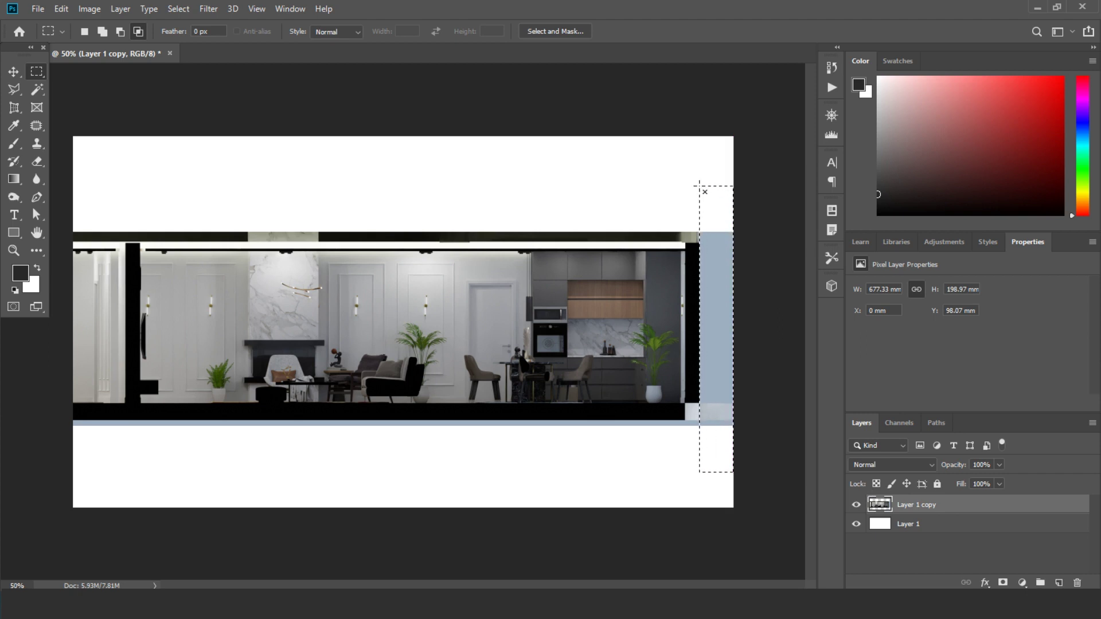
key(Delete)
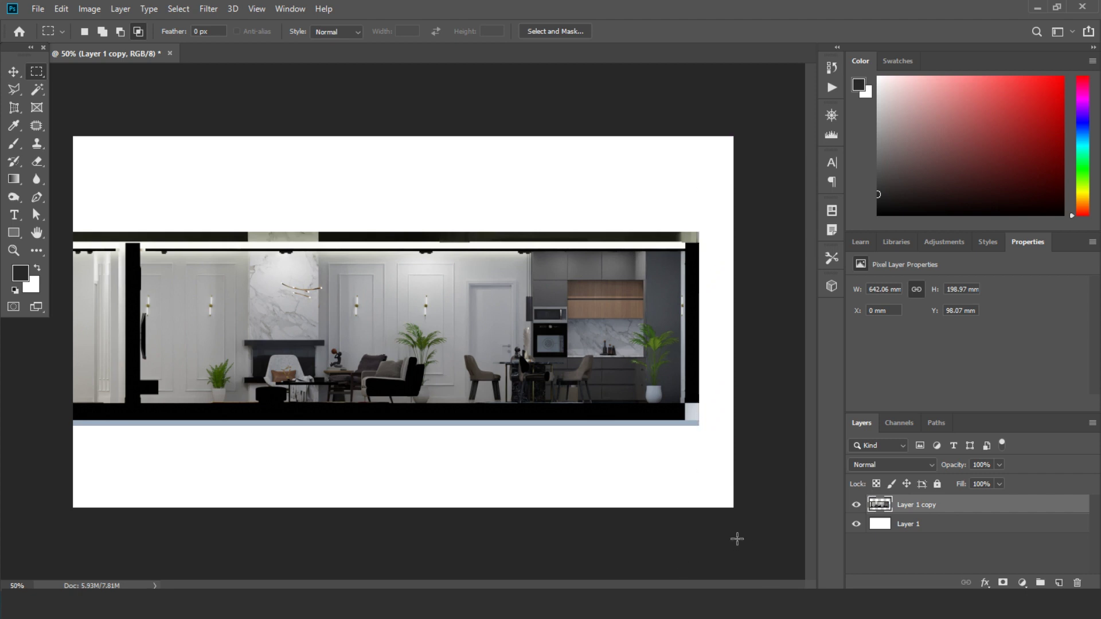
drag(735, 536, 40, 421)
key(Delete)
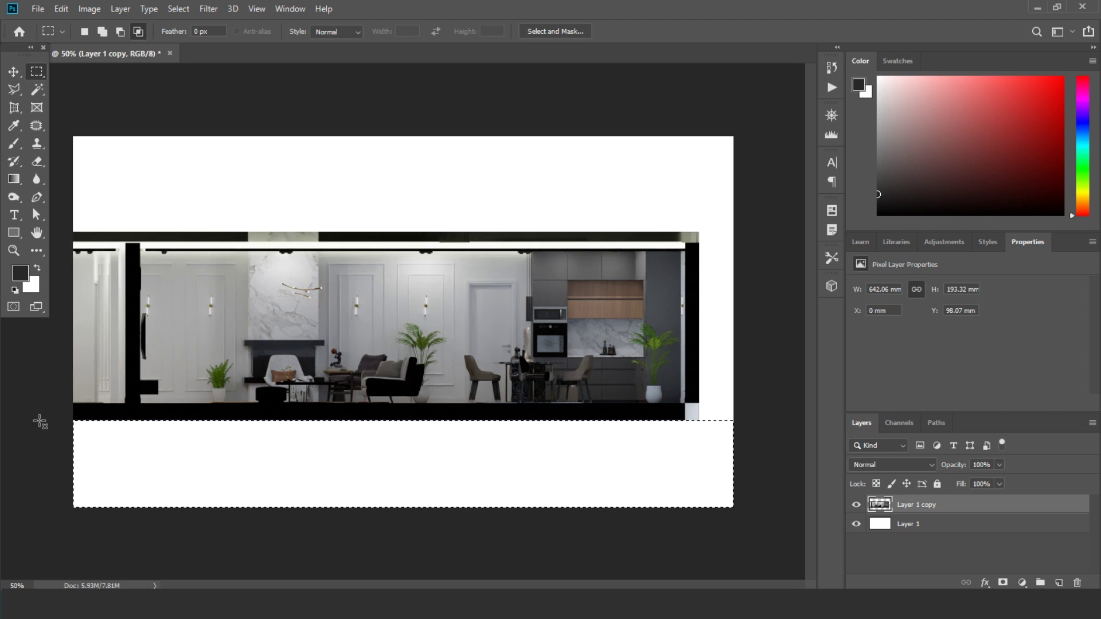
key(ctrl+d)
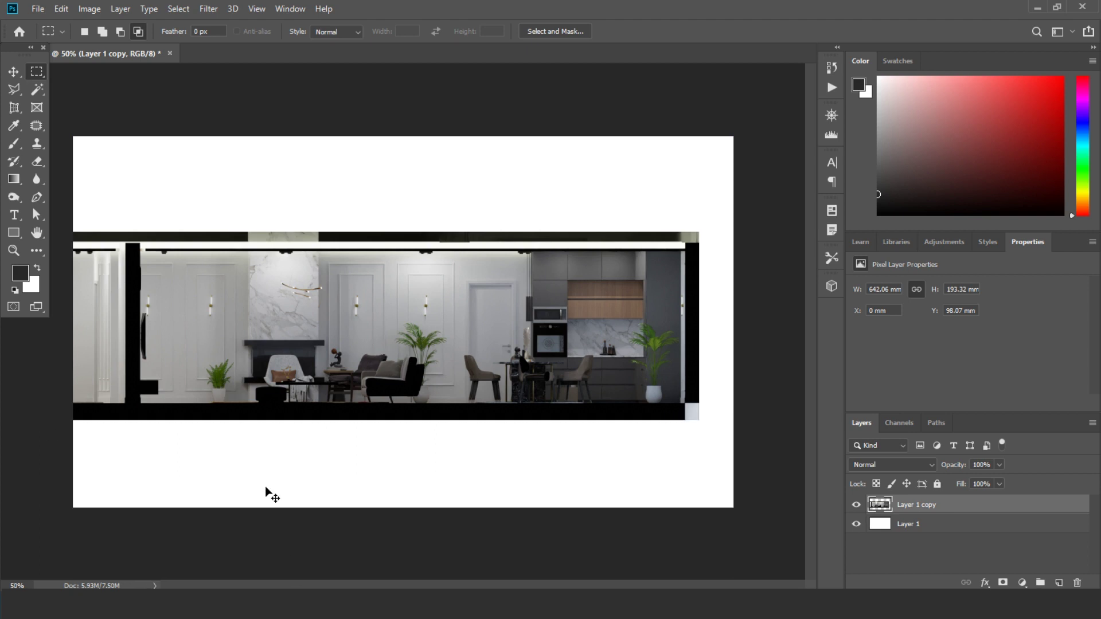
- Move the trimmed render to the horizontal centre of the white canvas, at about X 18 mm and Y 94 mm
key(v)
drag(377, 352, 392, 348)
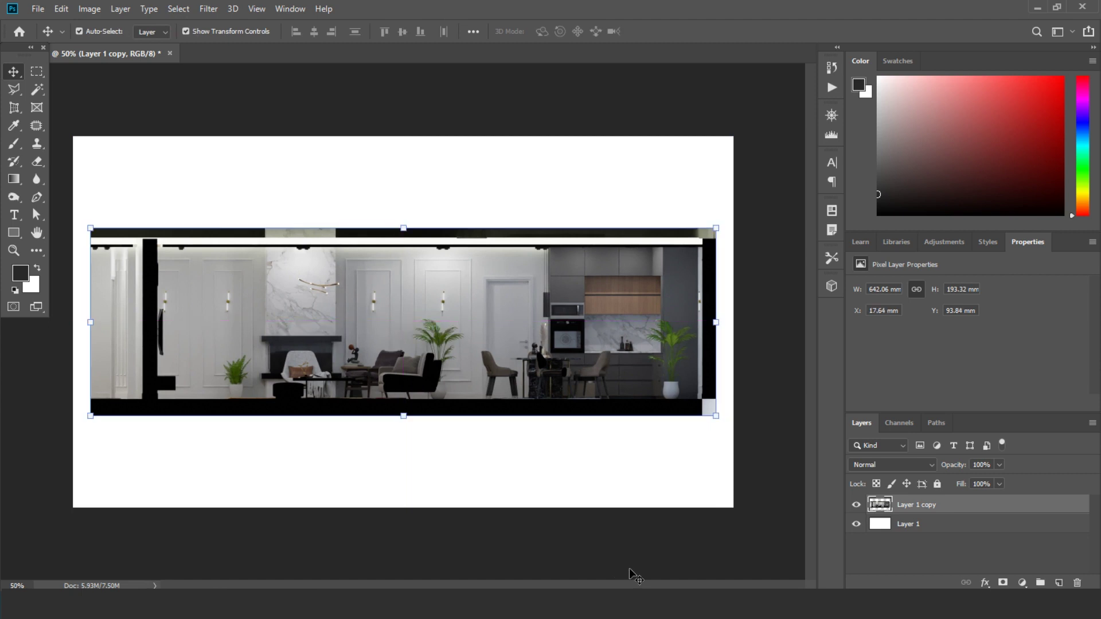
click(630, 571)
- Select the ceiling slab strip across the section's full width with the Rectangular Marquee tool
alt+scroll(140, 238, up, 4)
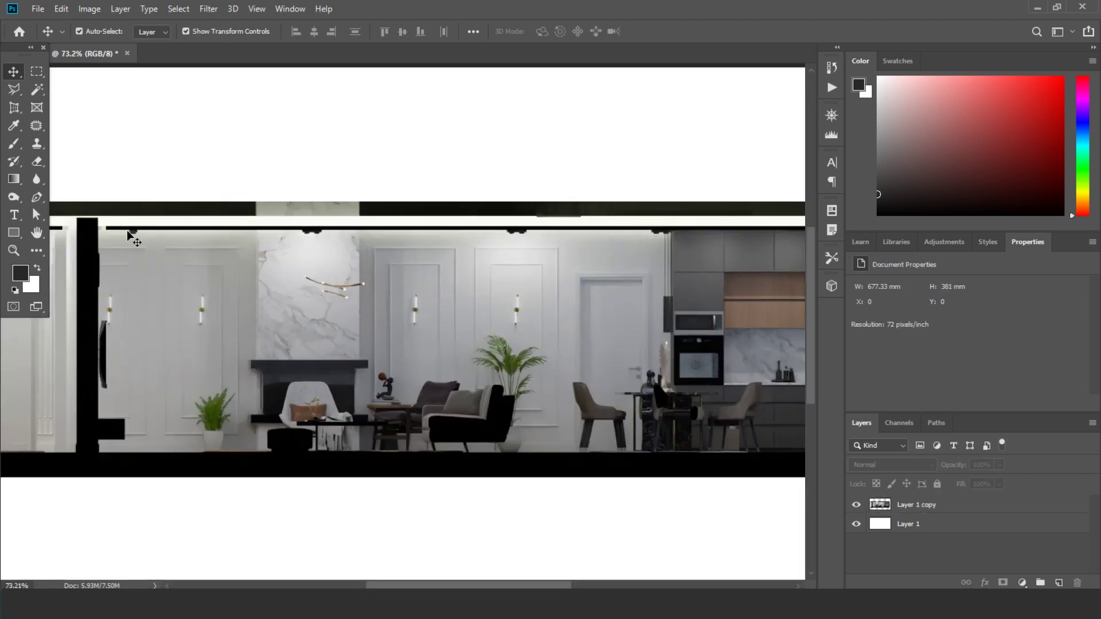
alt+scroll(188, 220, down, 3)
key(m)
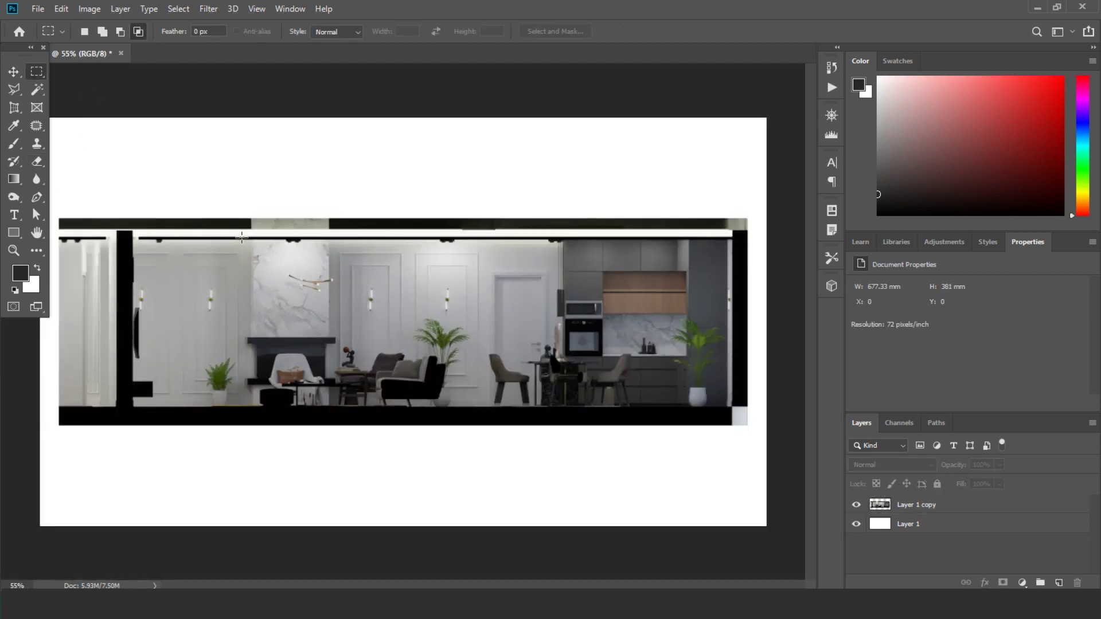
alt+scroll(250, 232, up, 3)
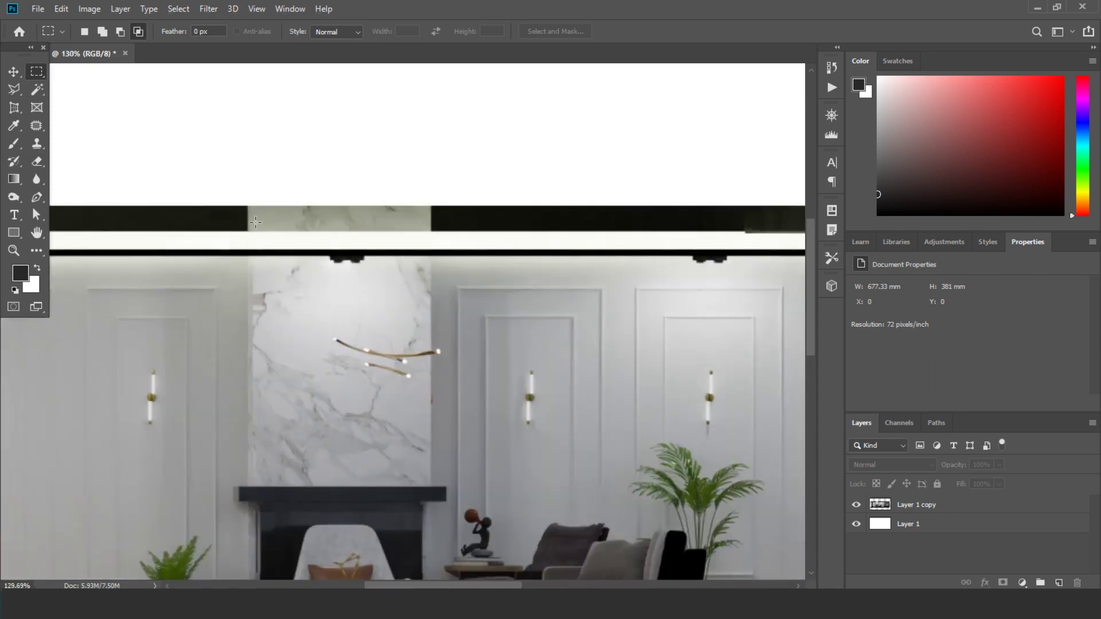
alt+scroll(256, 222, down, 4)
alt+scroll(256, 222, up, 3)
alt+scroll(88, 184, down, 1)
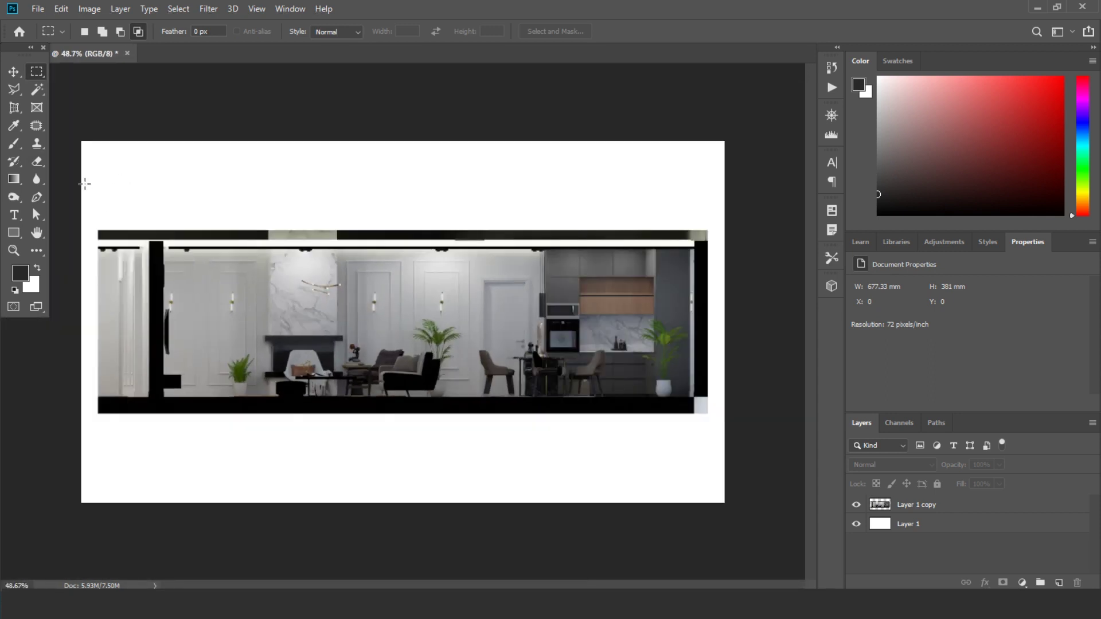
alt+scroll(124, 234, up, 1)
alt+scroll(124, 233, down, 1)
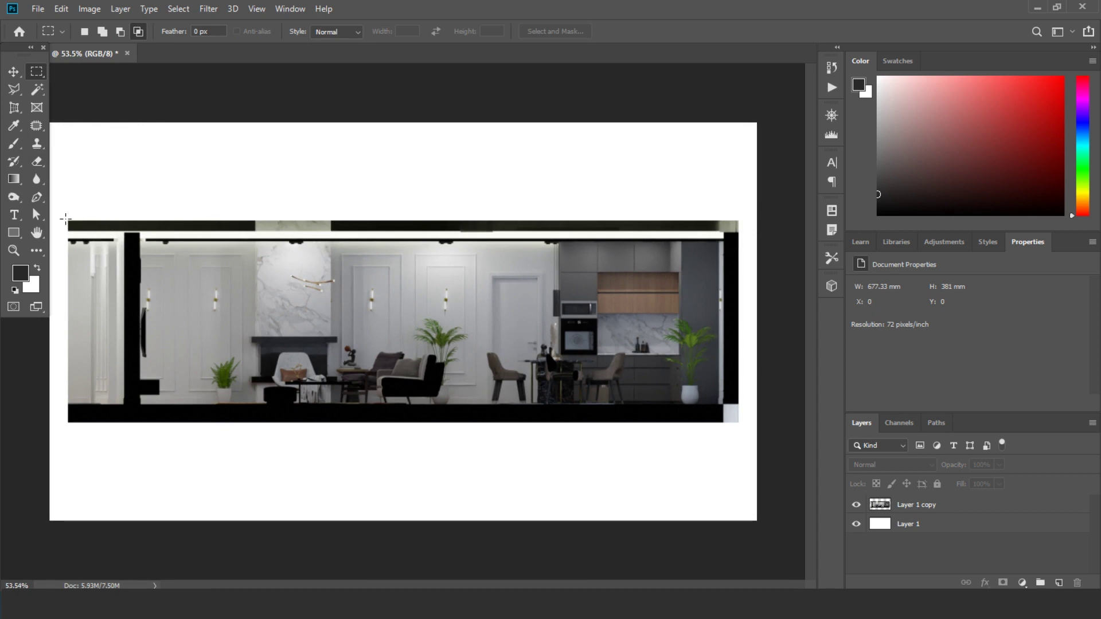
drag(67, 220, 740, 232)
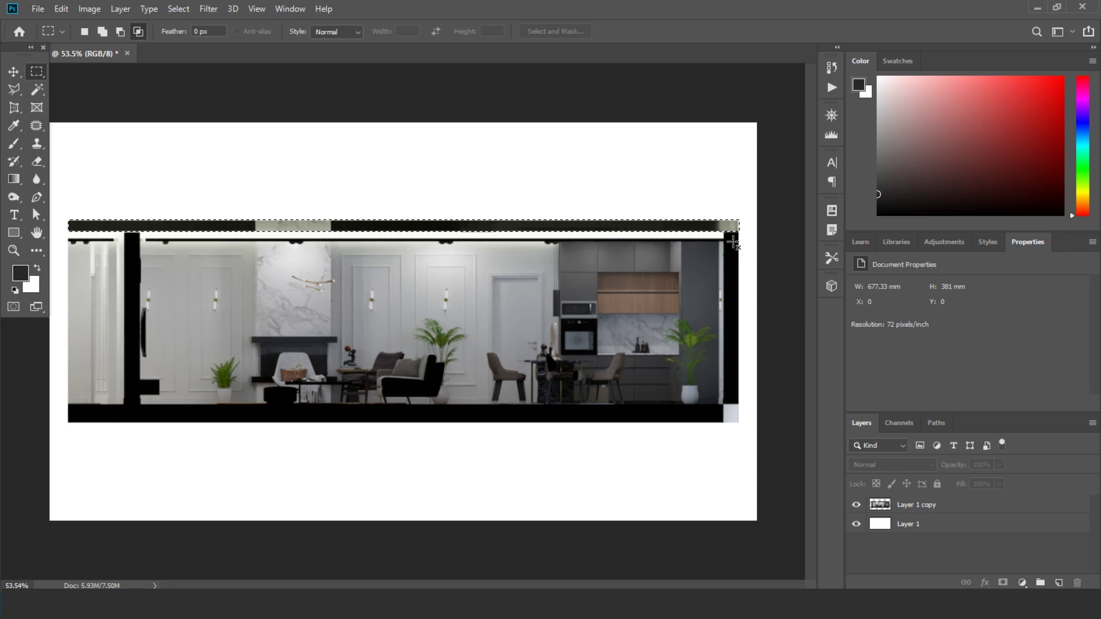
- Add the kitchen's outer wall with its lower corner and the full-width floor slab to the selection
key(shift)
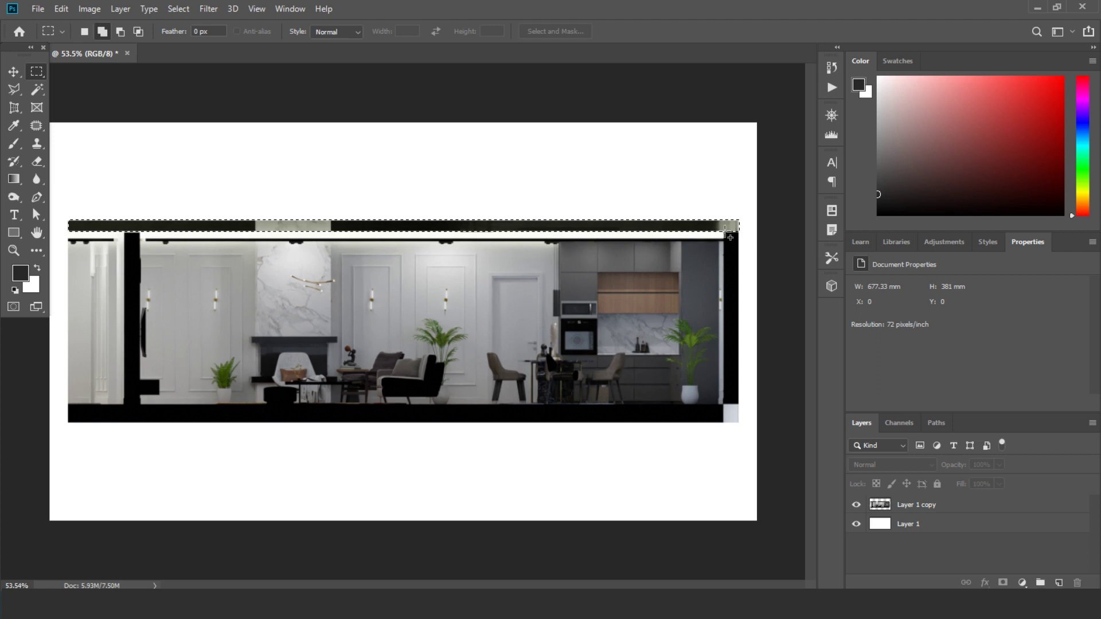
shift+drag(726, 233, 739, 424)
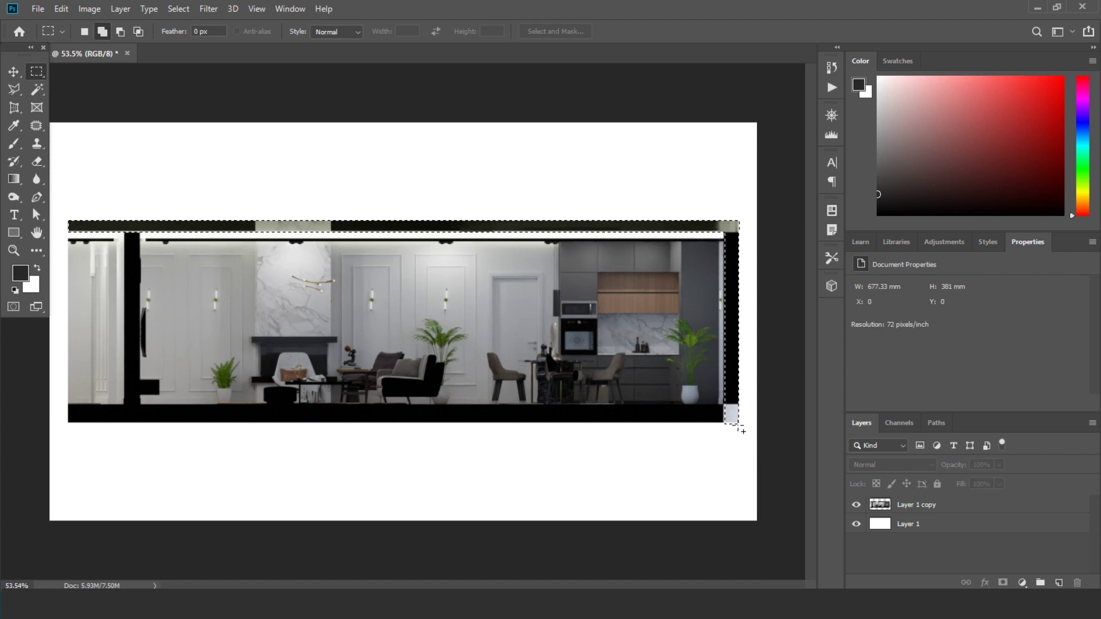
shift+drag(739, 424, 69, 407)
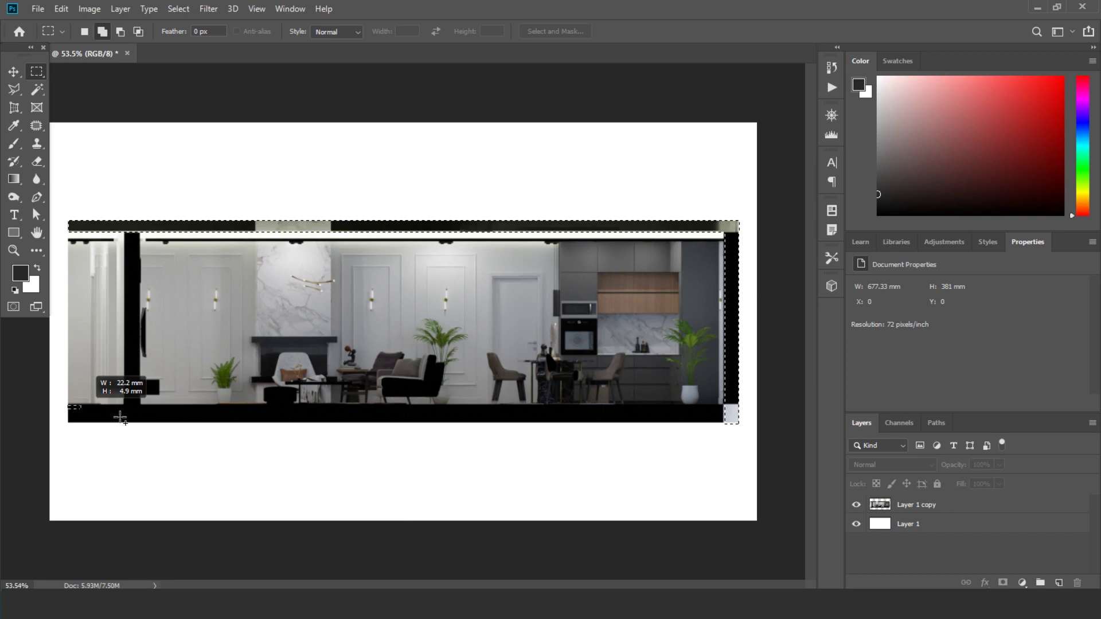
drag(702, 431, 740, 427)
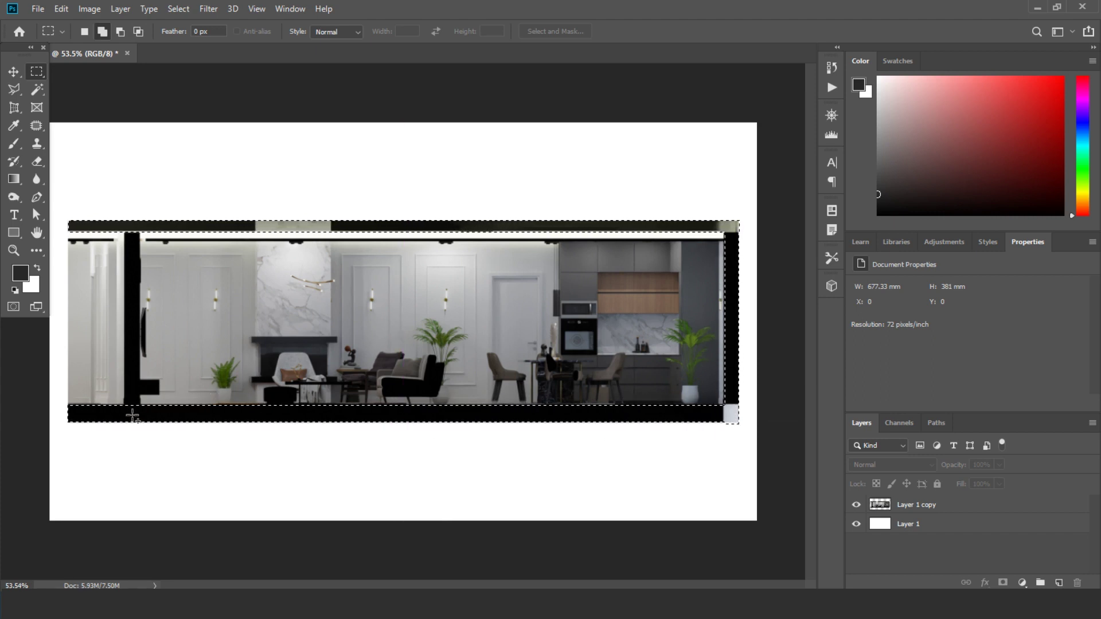
- Add the interior partition wall between the floor and ceiling slabs to the selection, covering its full thickness
drag(136, 412, 129, 224)
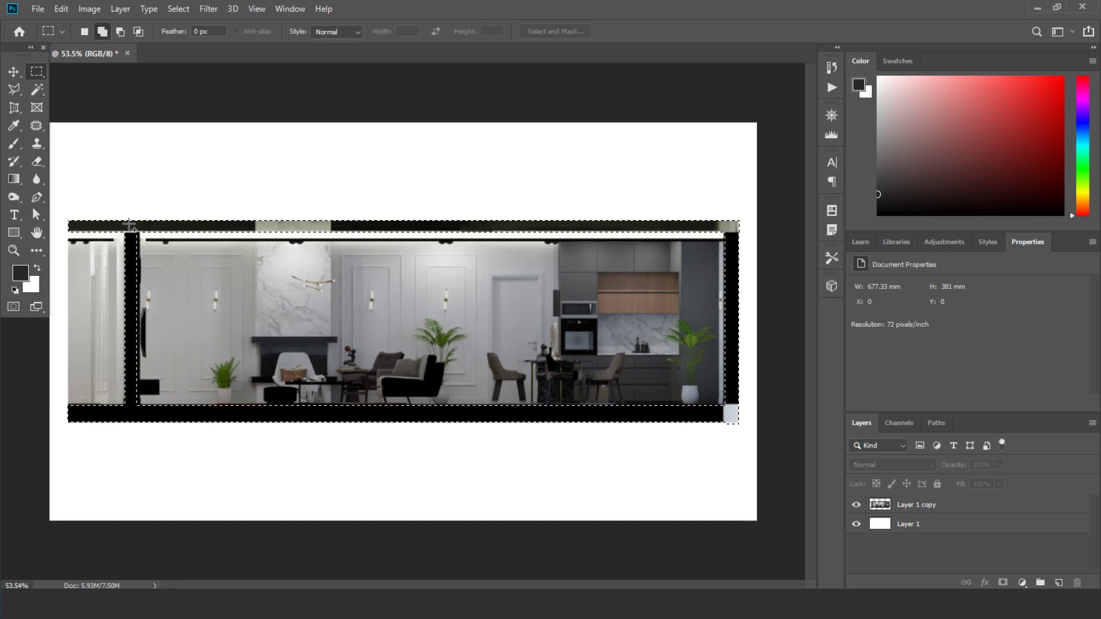
alt+scroll(129, 224, up, 4)
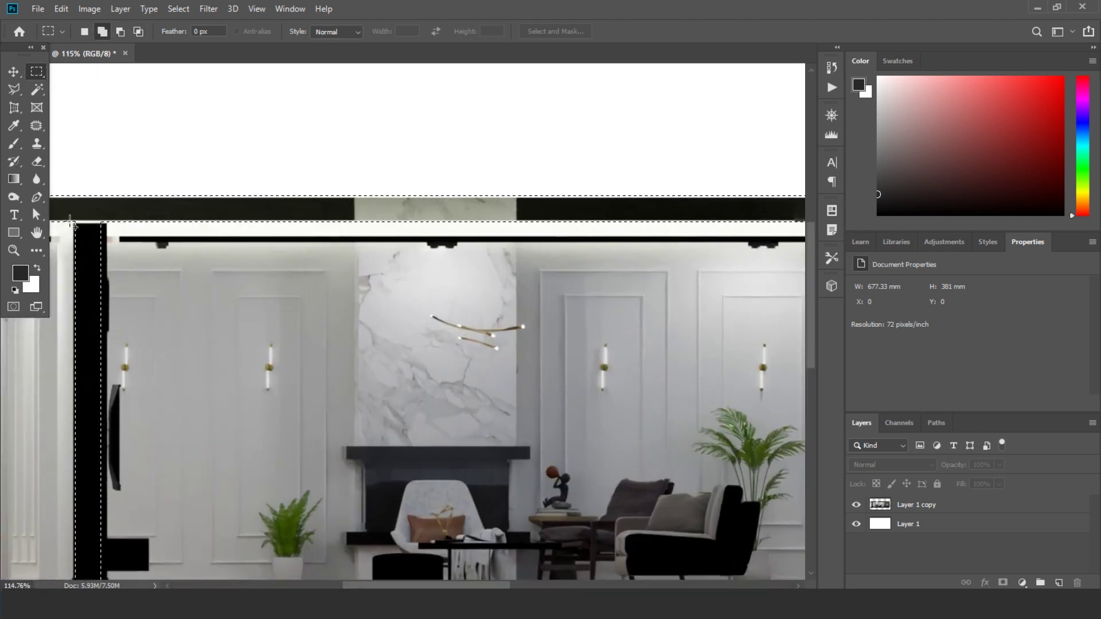
drag(82, 212, 105, 351)
- Inspect the selection's edges along the ceiling slab, partition wall, floor slab and kitchen outer wall
scroll(180, 339, up, 2)
scroll(180, 339, up, 5)
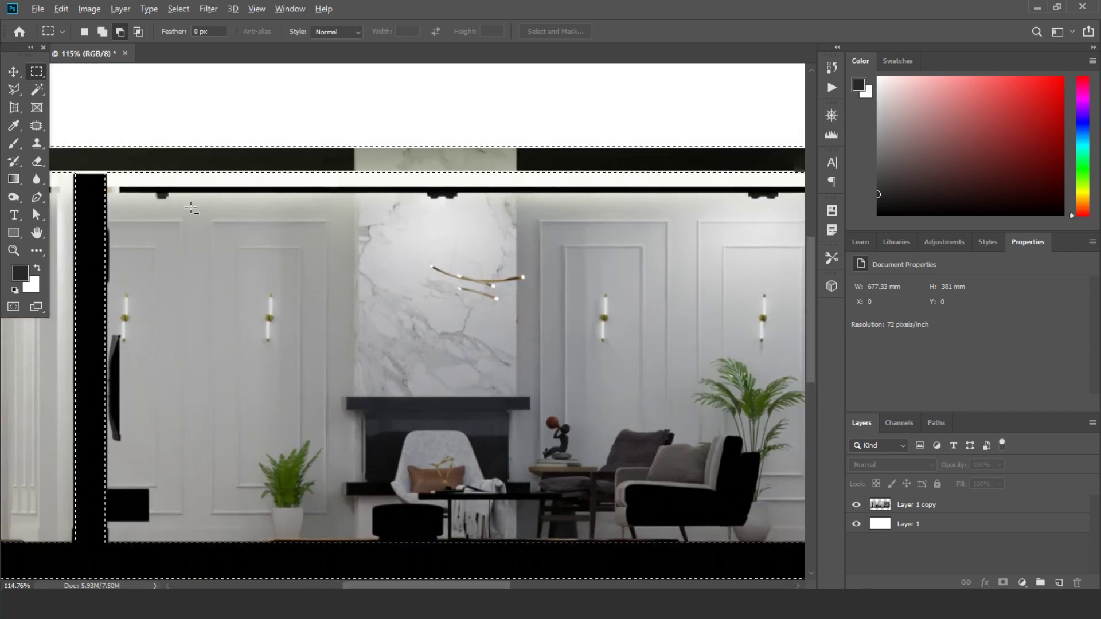
alt+scroll(186, 204, down, 1)
alt+scroll(575, 206, down, 1)
alt+scroll(686, 223, up, 1)
alt+scroll(802, 263, up, 1)
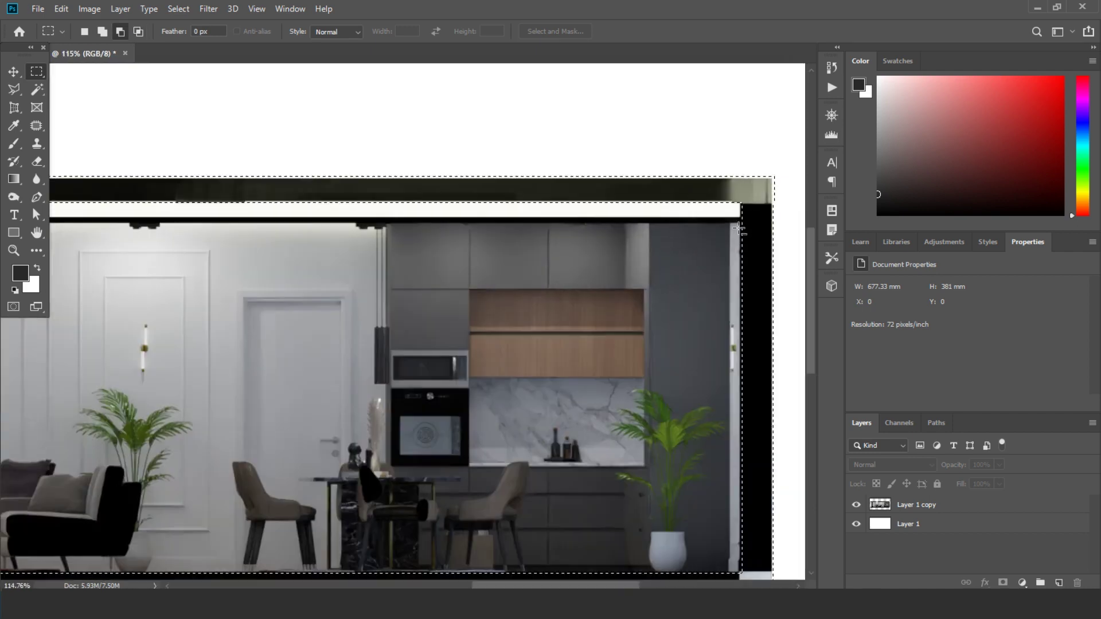
alt+scroll(402, 241, down, 3)
alt+scroll(66, 213, up, 2)
alt+scroll(66, 213, up, 1)
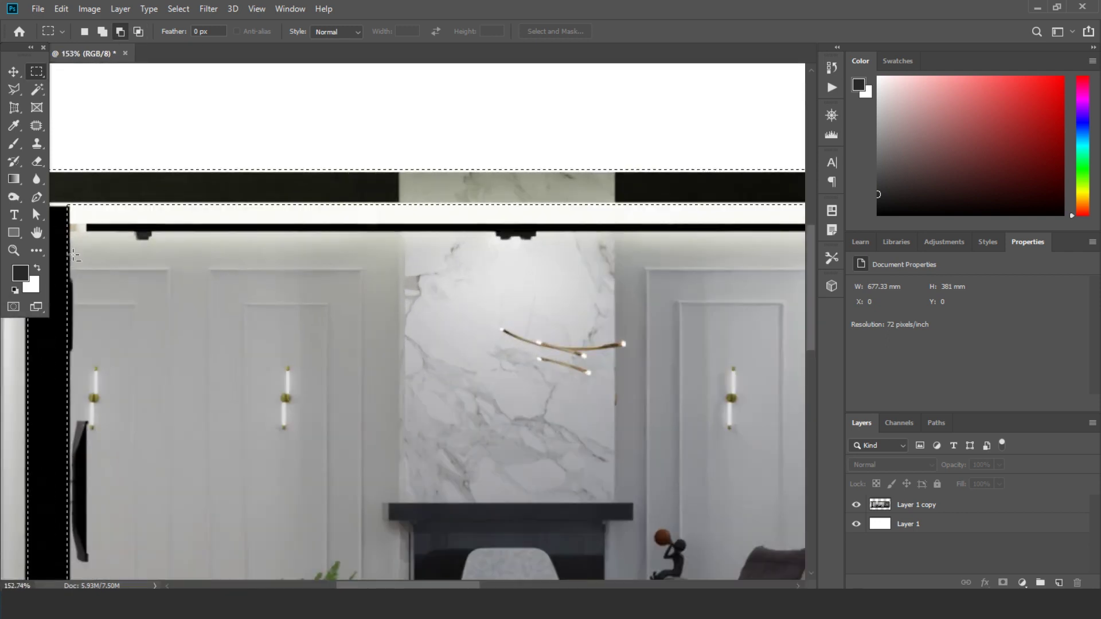
alt+scroll(81, 192, down, 2)
alt+scroll(528, 455, down, 2)
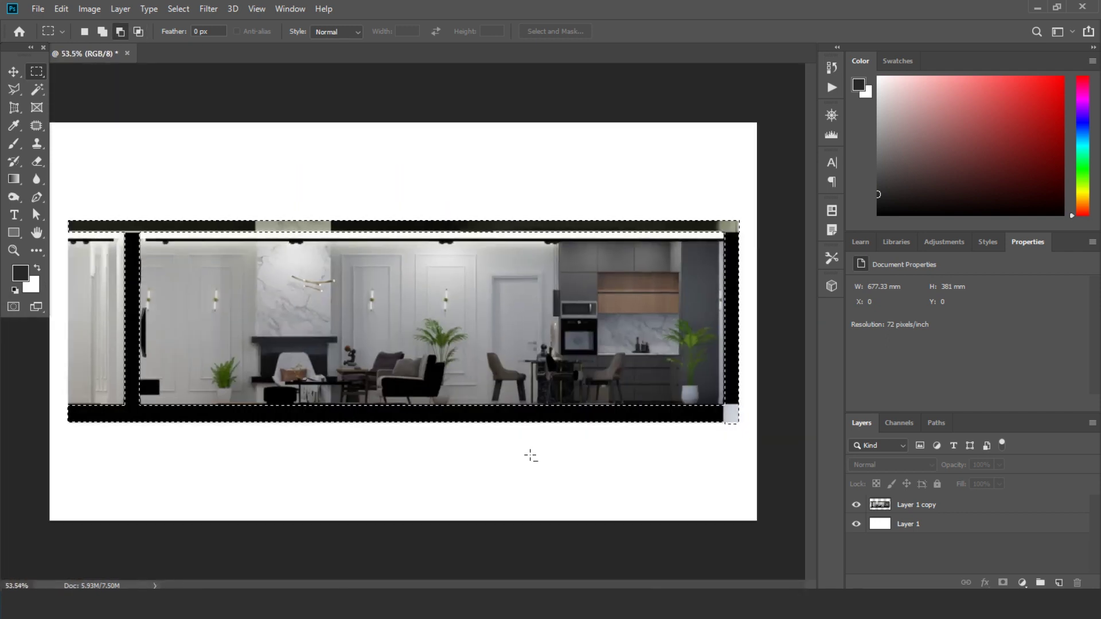
- Fill the selected walls and slabs with black at 100% opacity on a new layer, and clear the selection
alt+scroll(722, 445, up, 2)
alt+scroll(762, 432, down, 2)
alt+scroll(726, 437, down, 2)
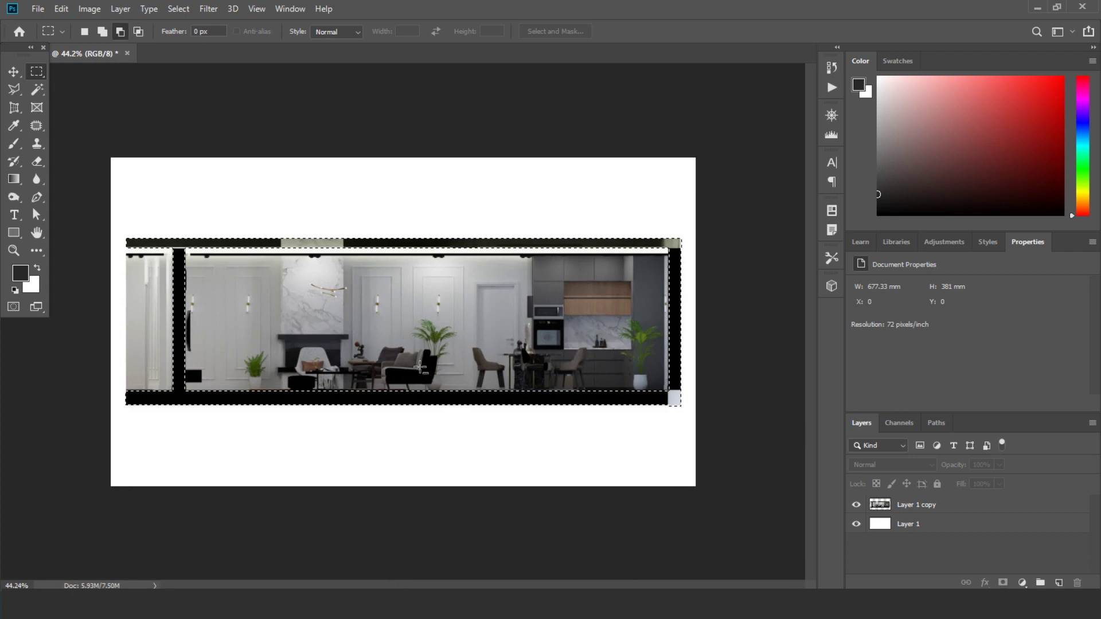
alt+scroll(725, 437, up, 1)
click(1059, 582)
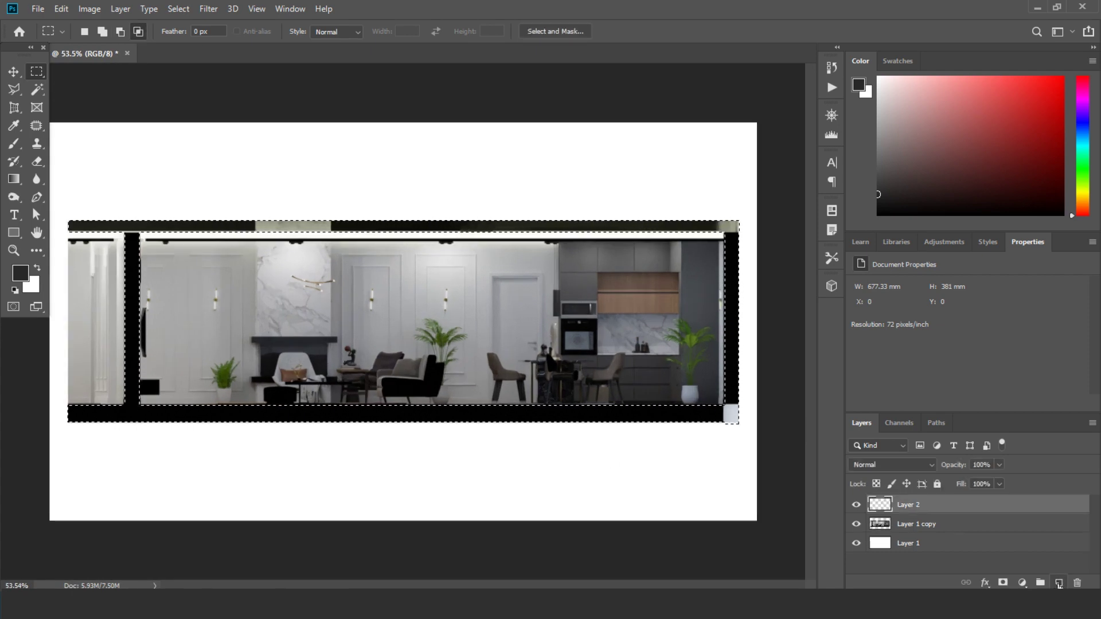
click(52, 9)
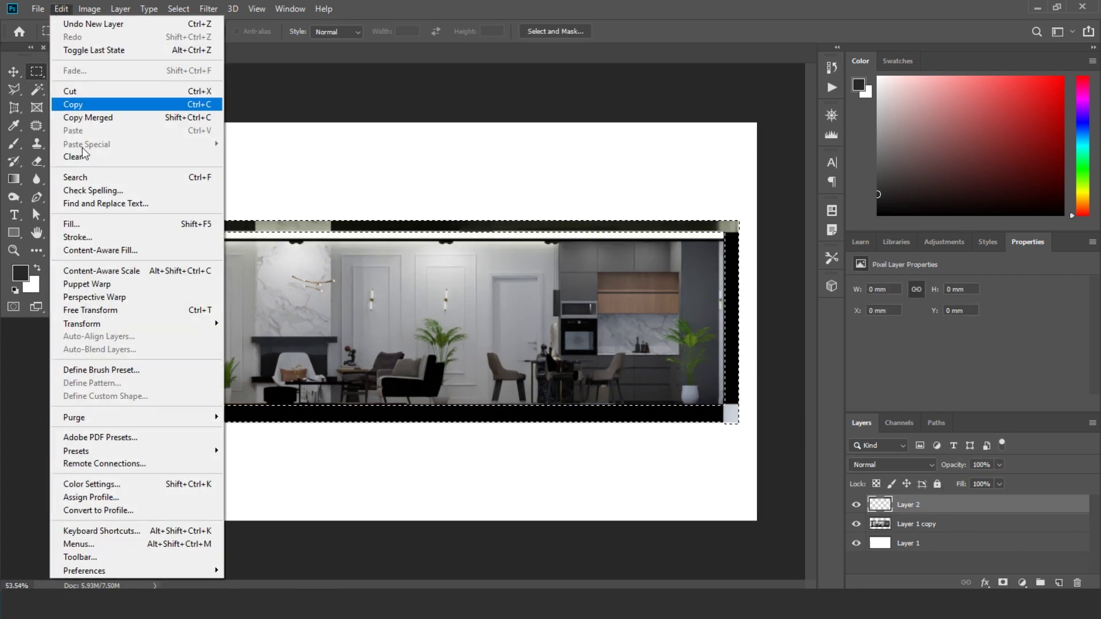
click(85, 223)
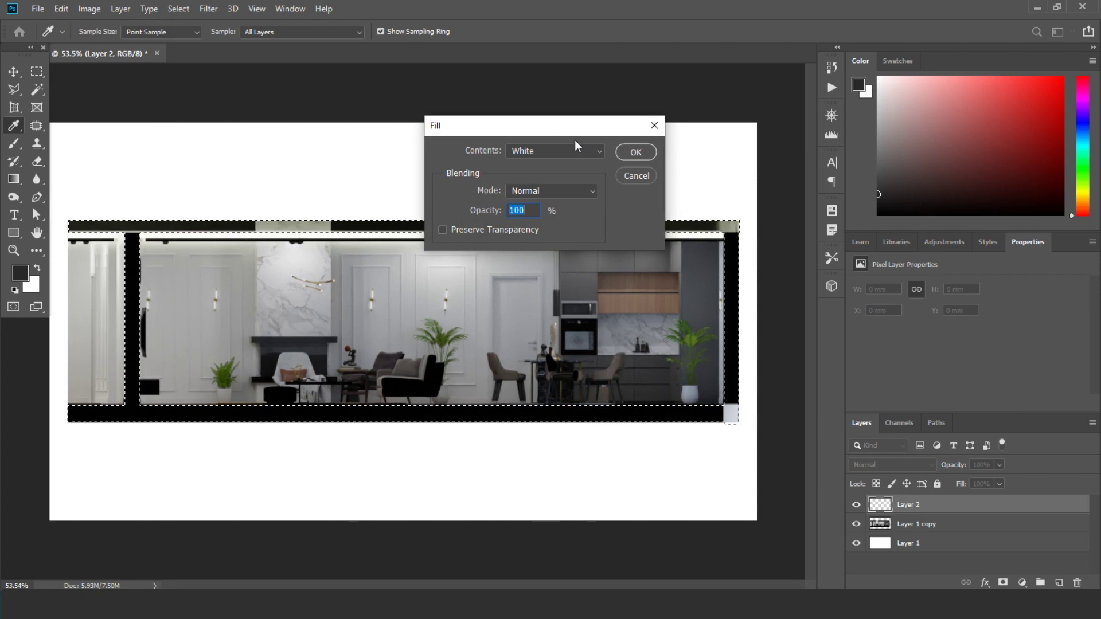
click(574, 151)
click(532, 252)
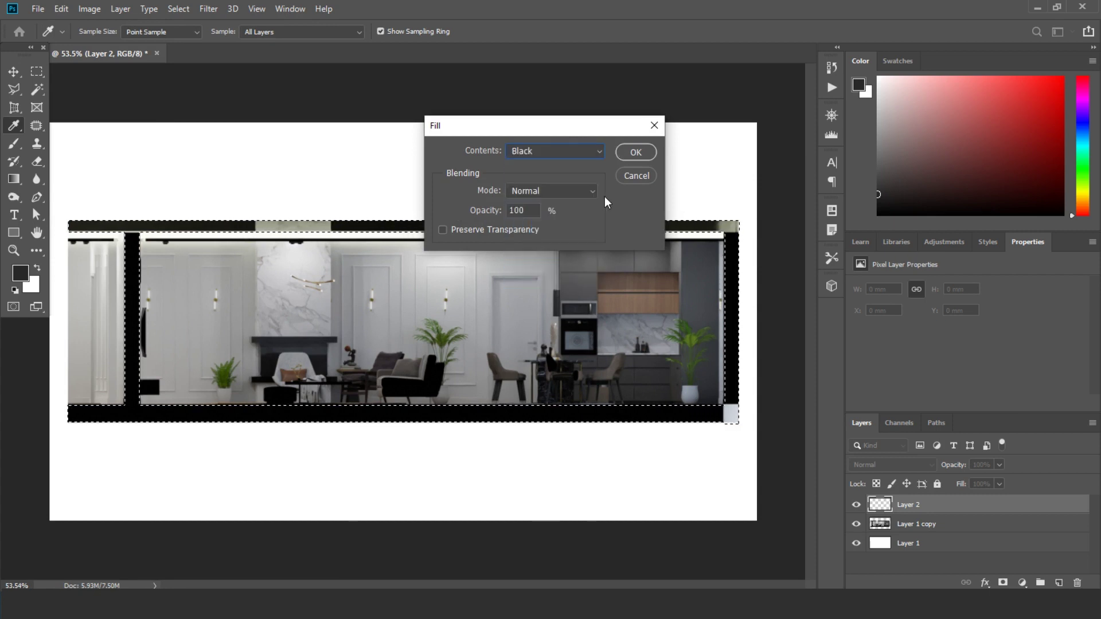
click(635, 152)
key(m)
key(ctrl+d)
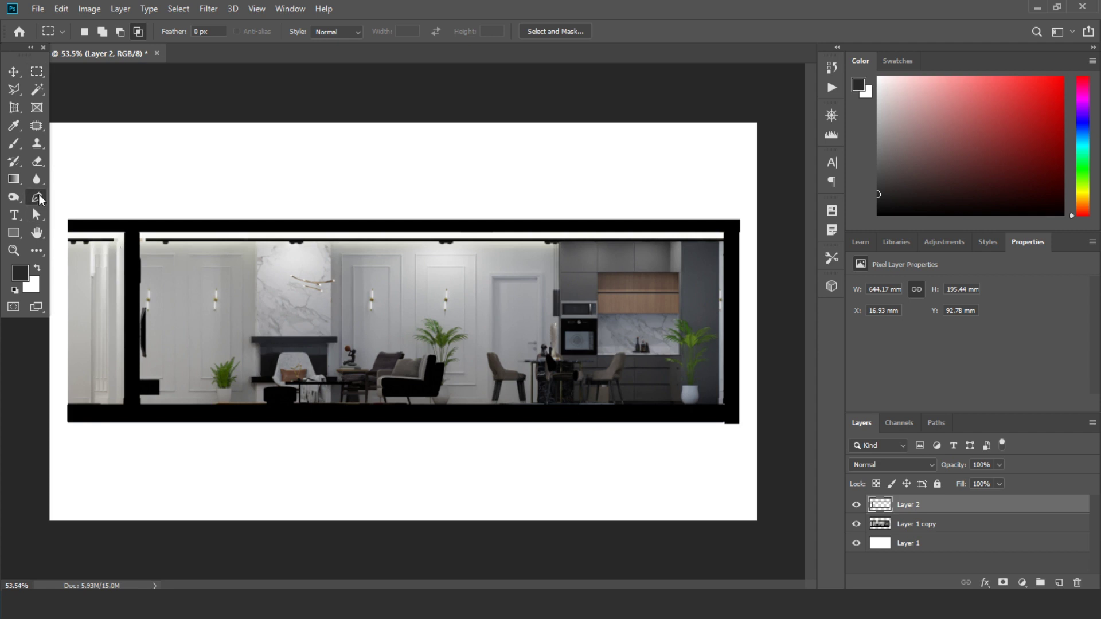
- Draw a vertical Pen tool line about 831 px tall along the section's open end, extending above and below the slabs
click(38, 197)
alt+scroll(83, 236, up, 2)
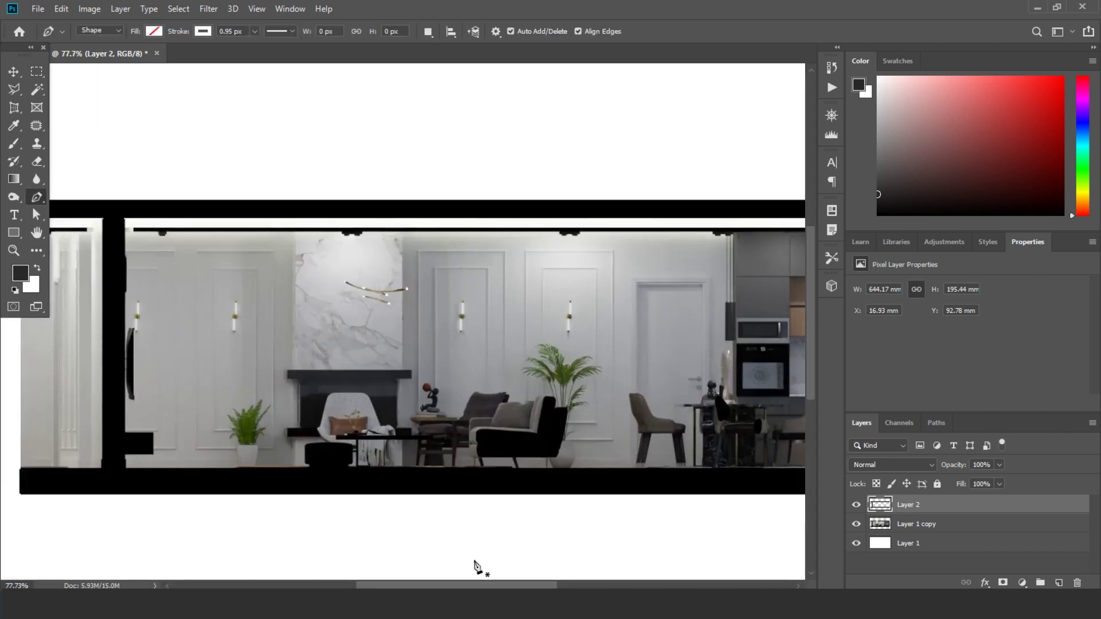
drag(467, 585, 408, 582)
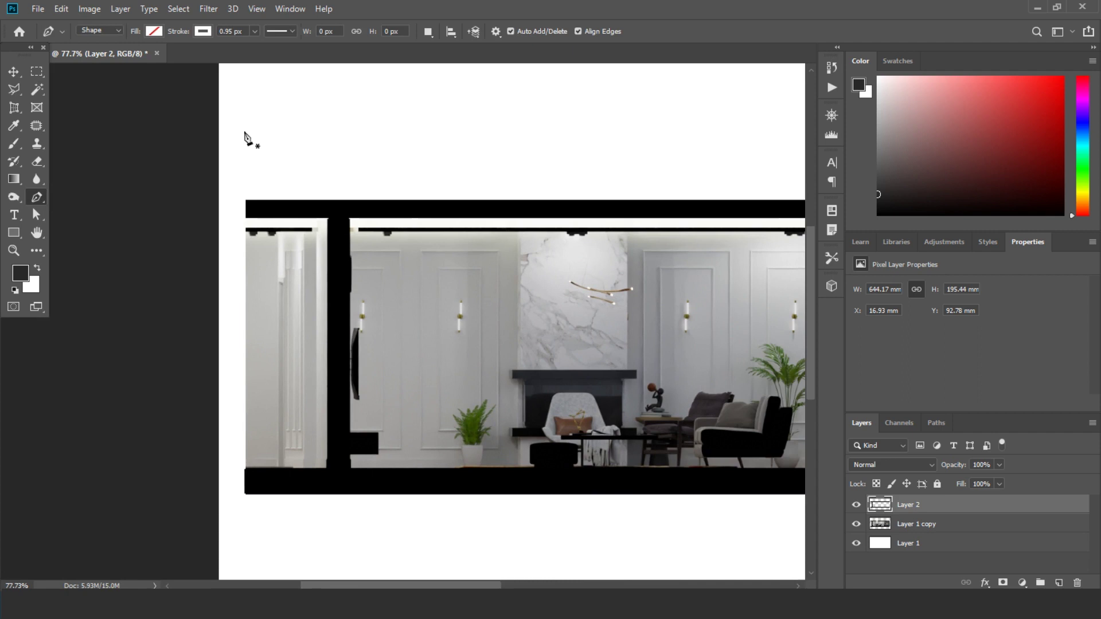
click(244, 113)
click(244, 522)
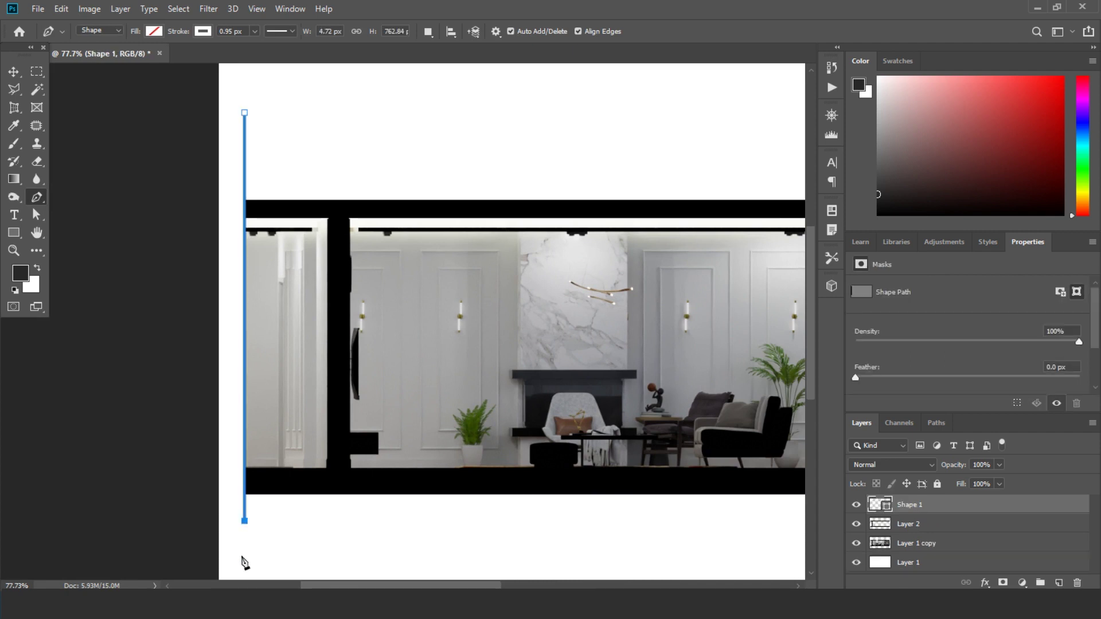
click(244, 557)
click(13, 72)
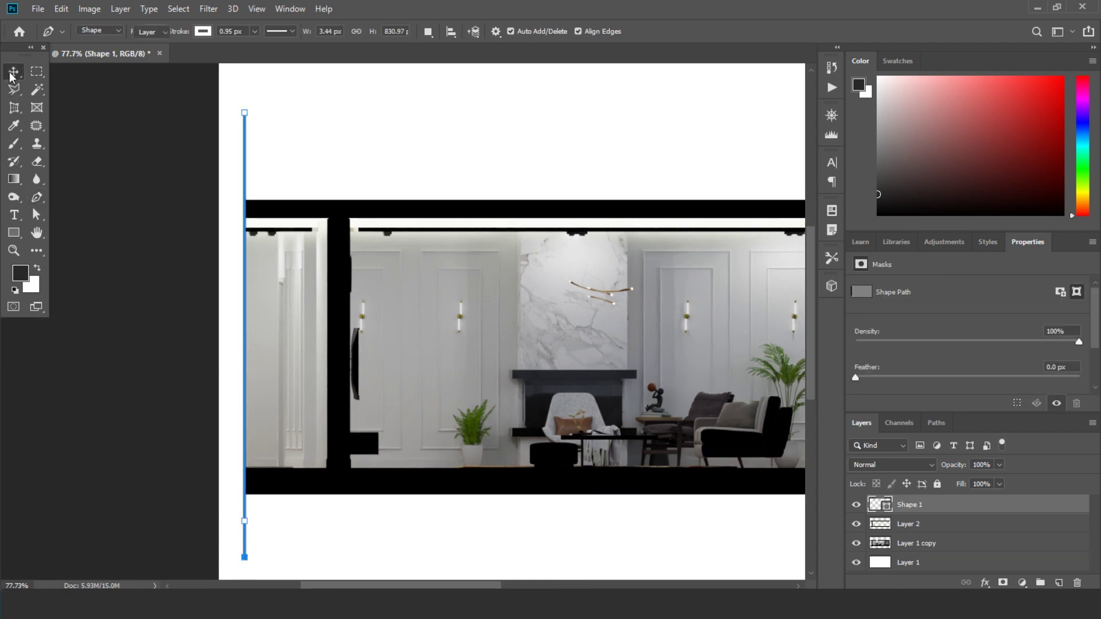
click(215, 156)
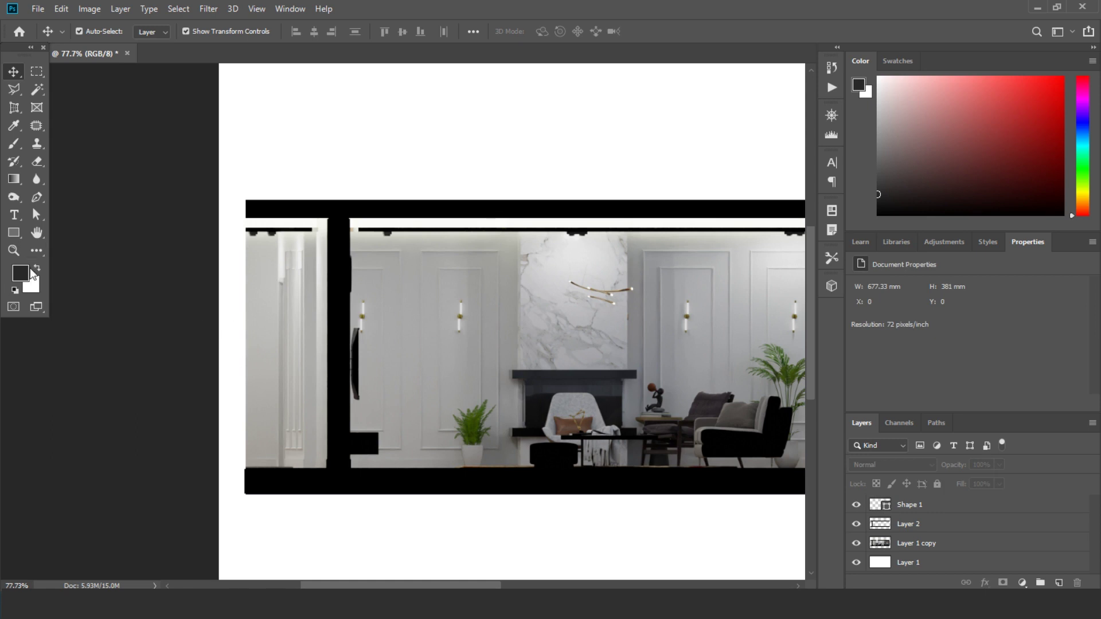
- Set the stroke colour of the vertical line at the section's open end to black
click(910, 511)
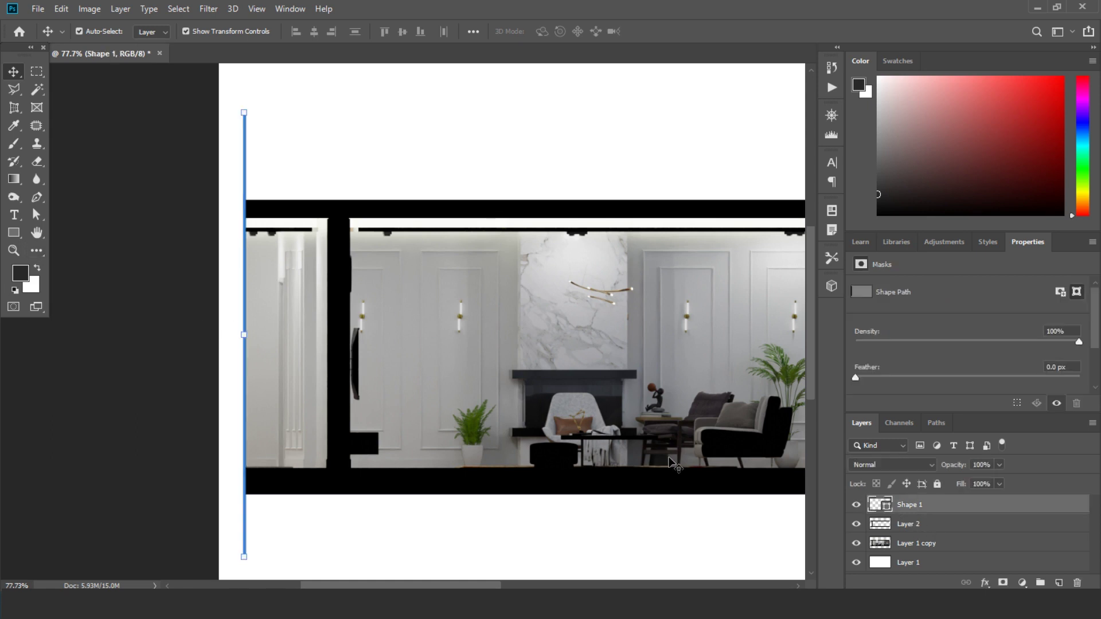
click(36, 214)
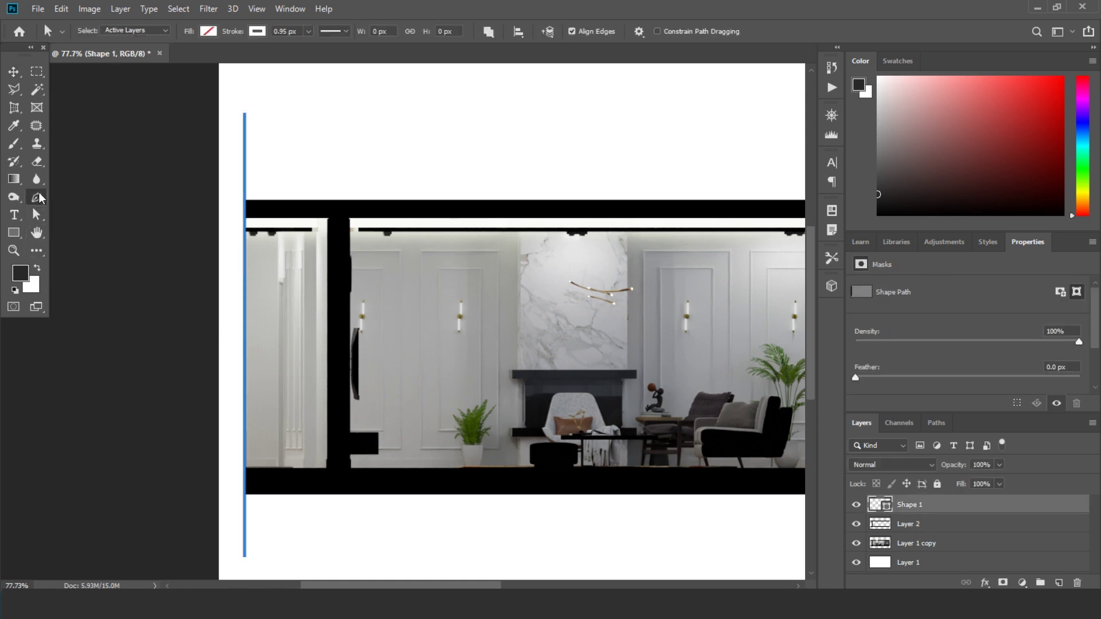
click(37, 197)
click(209, 31)
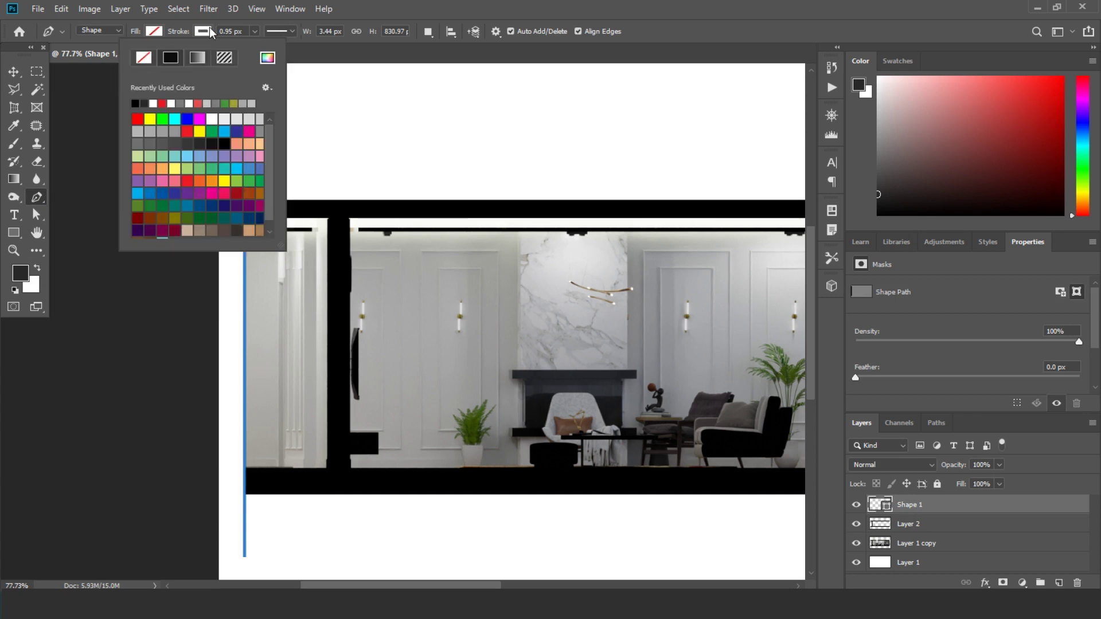
click(141, 103)
click(98, 122)
click(96, 119)
click(246, 119)
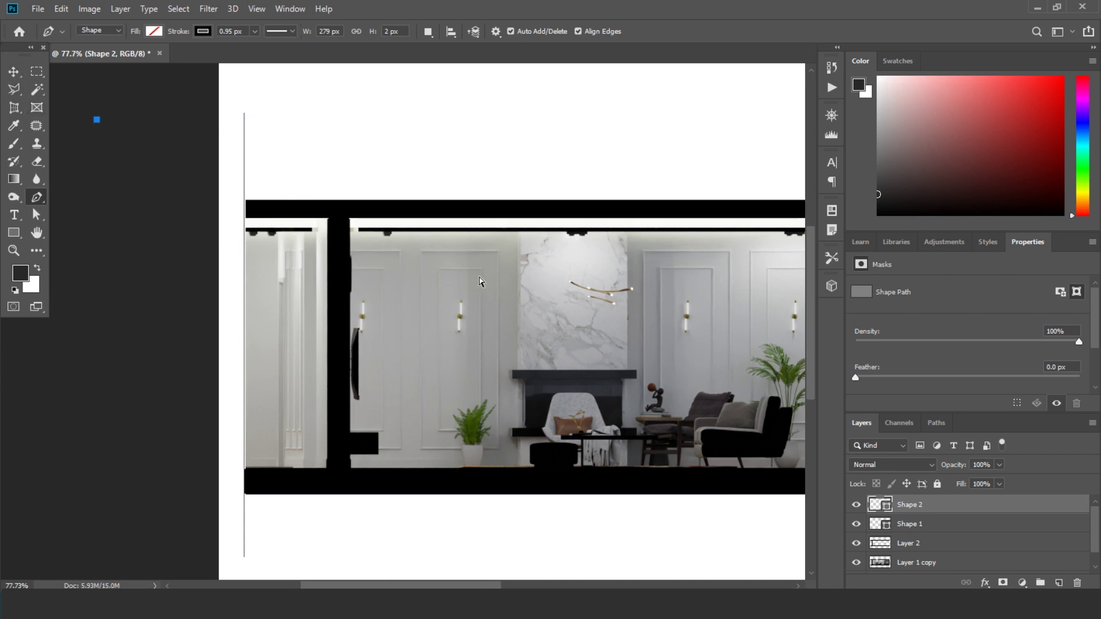
- Give the vertical line a dashed stroke with a width of 8.92 px, and deselect it
click(918, 528)
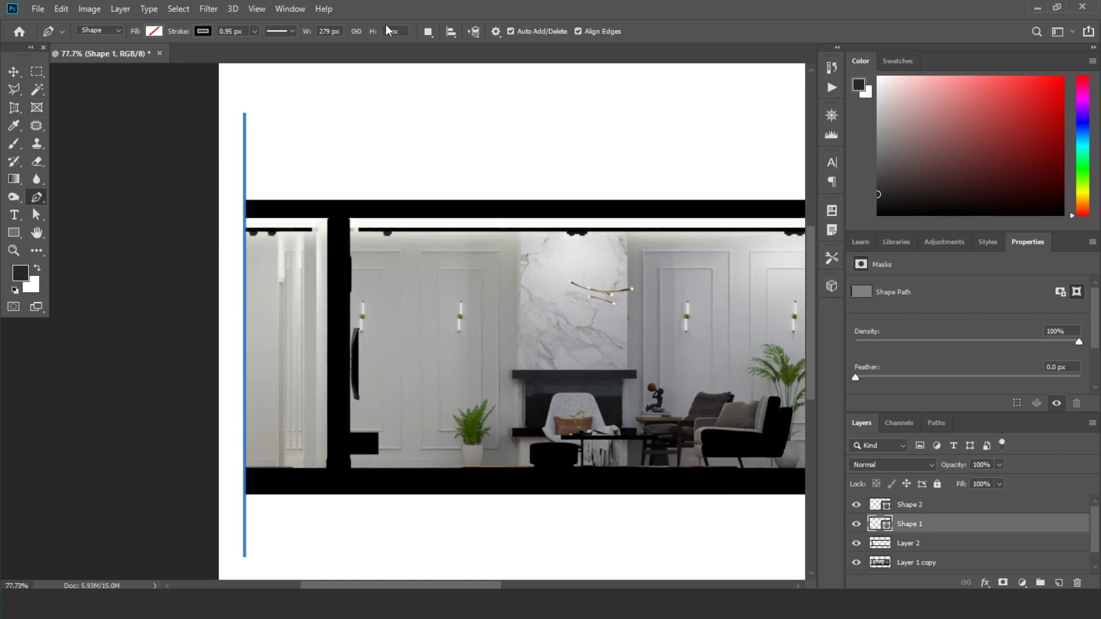
click(256, 32)
mouse_move(258, 45)
mouse_down()
mouse_move(275, 47)
mouse_move(264, 47)
mouse_up()
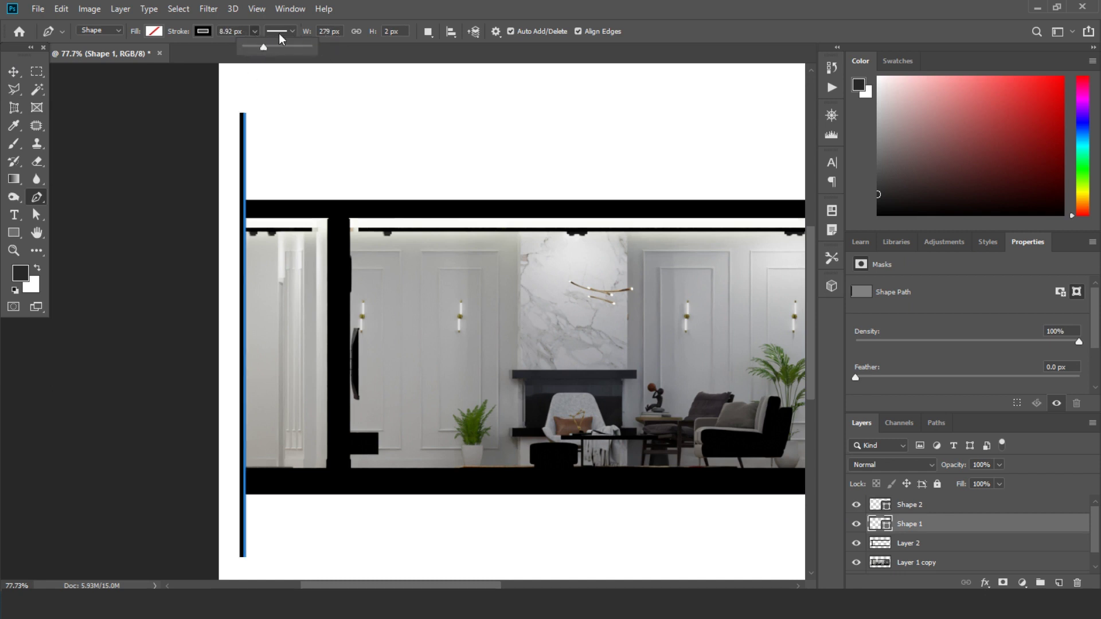
click(280, 33)
click(274, 95)
click(133, 270)
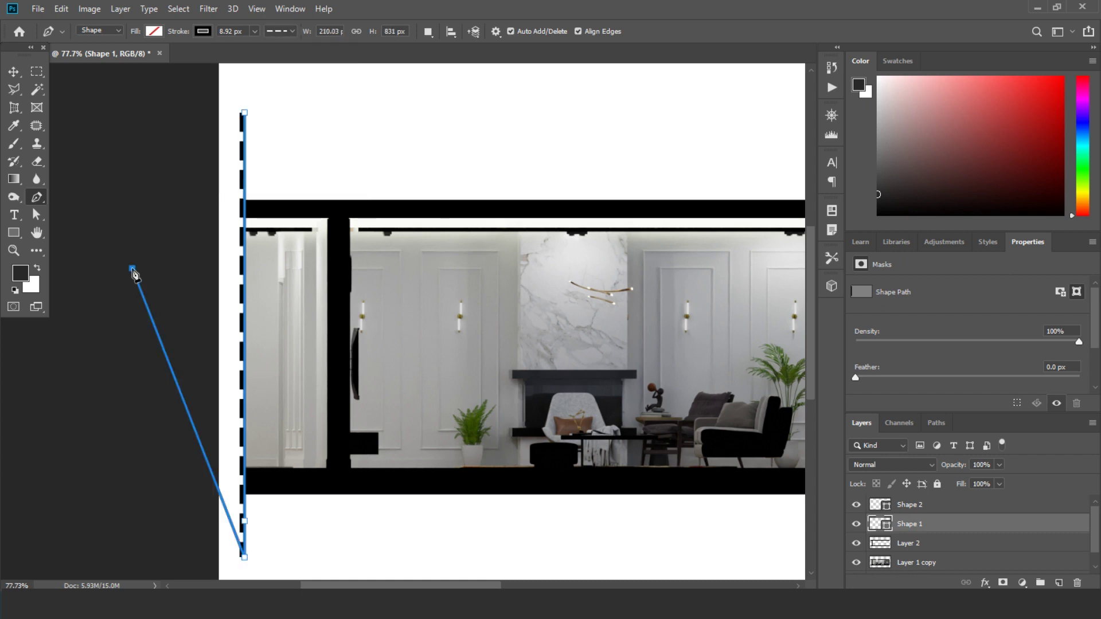
key(ctrl+z)
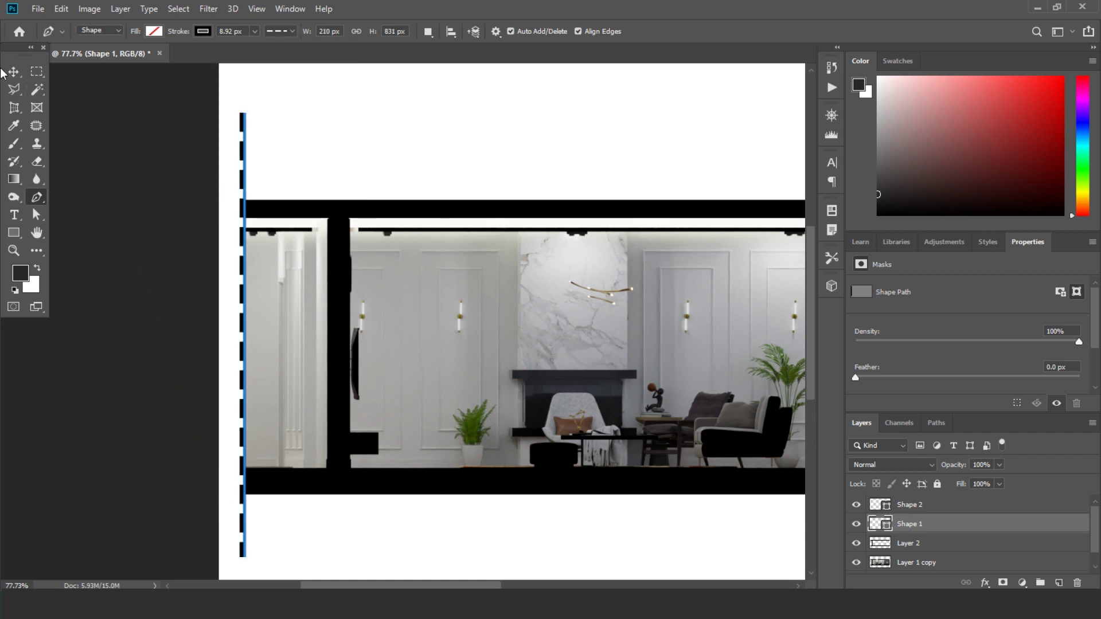
click(18, 73)
click(187, 219)
- Add the text "Section BB" on the white area below the floor slab
alt+scroll(186, 219, down, 4)
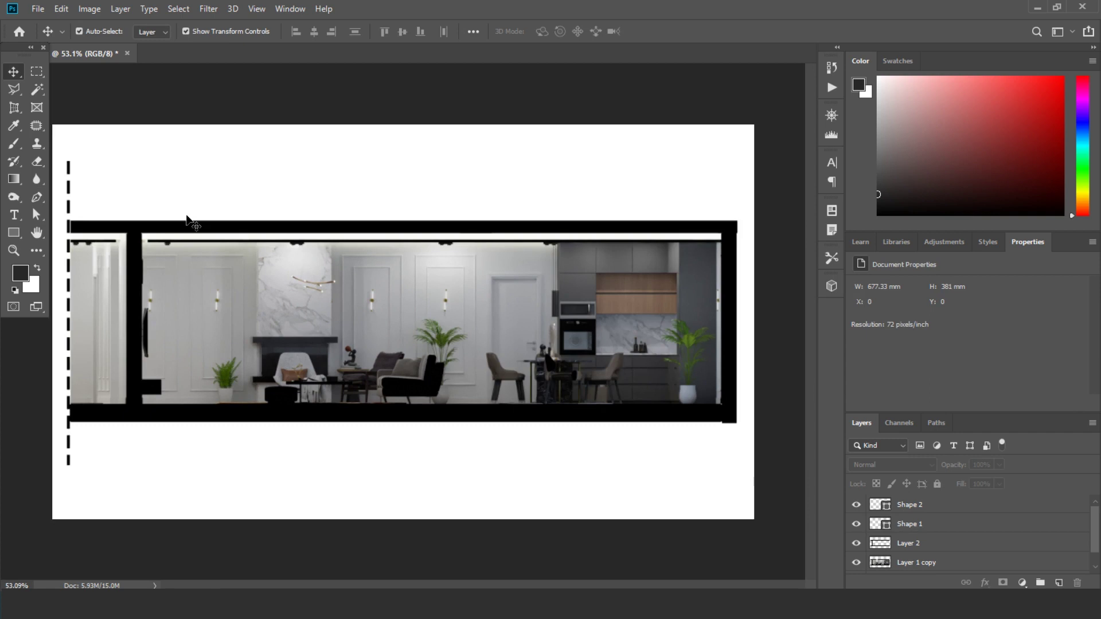
alt+scroll(242, 295, down, 4)
alt+scroll(242, 294, up, 3)
alt+scroll(198, 317, down, 1)
alt+scroll(167, 350, up, 1)
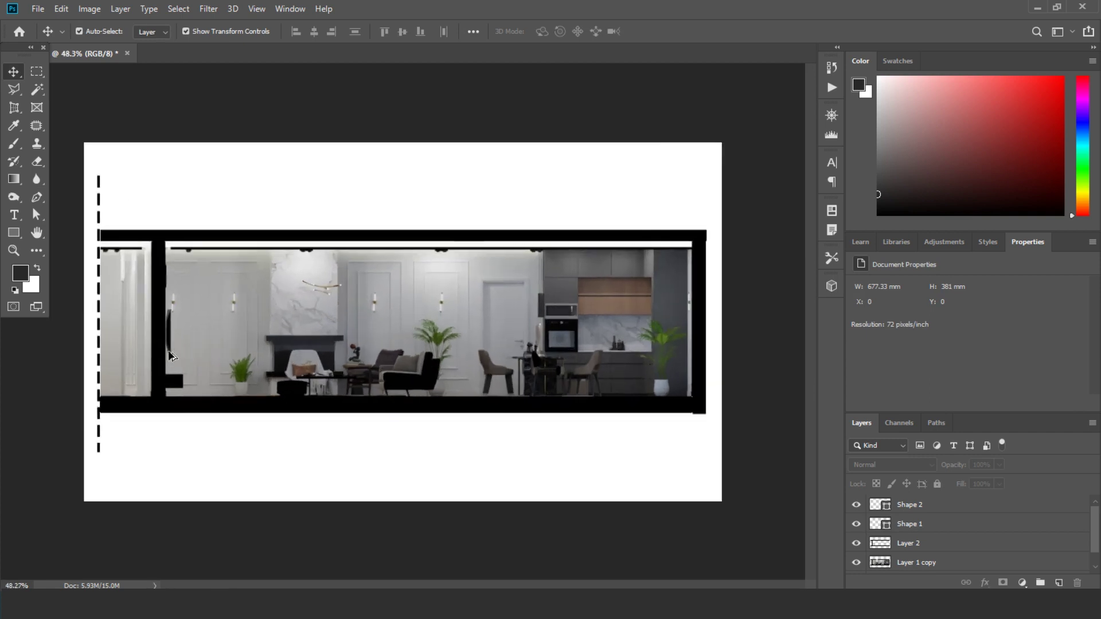
click(15, 213)
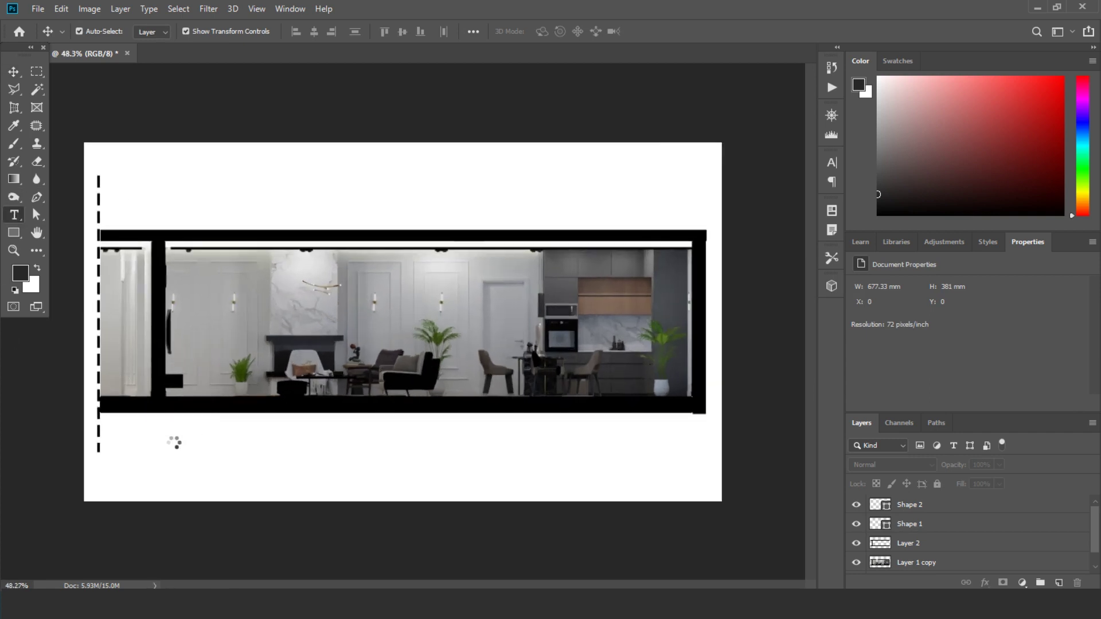
click(173, 440)
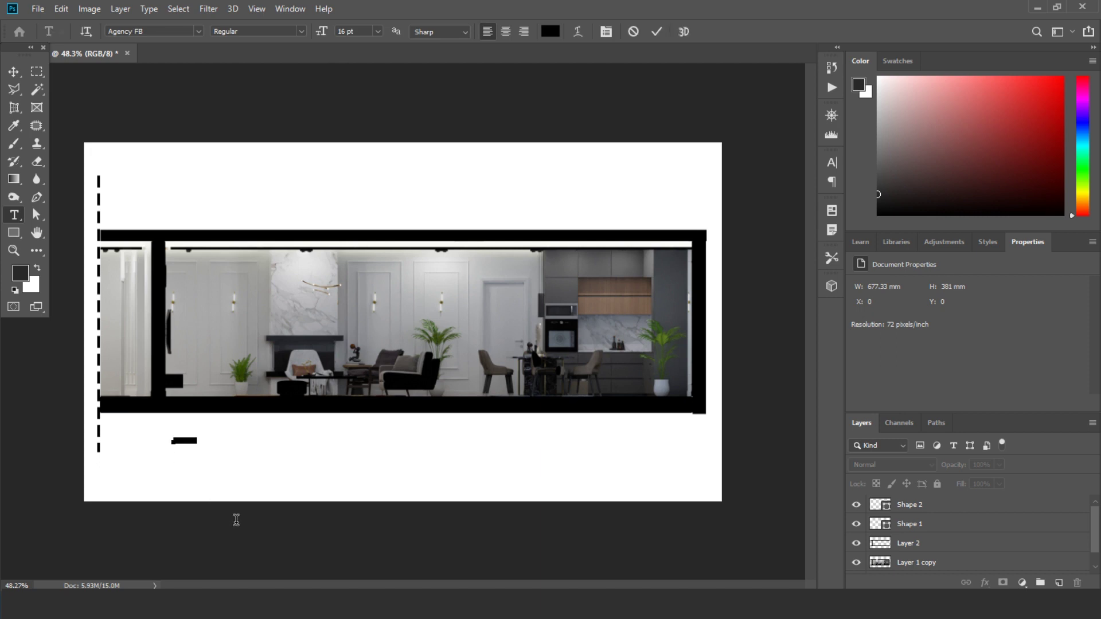
key(BackSpace)
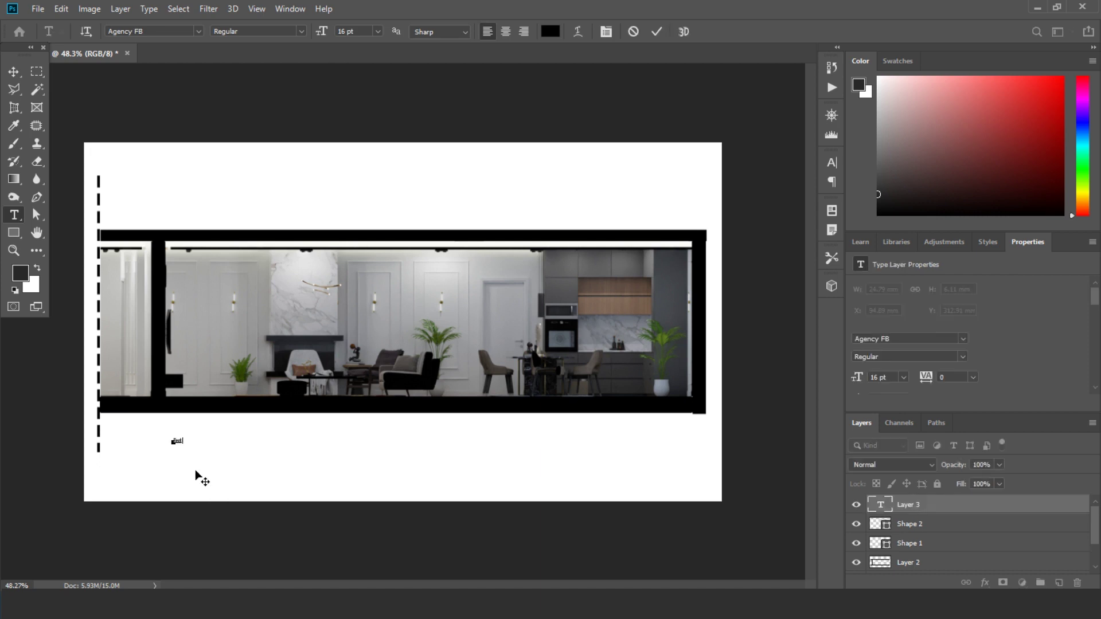
text(Section BB)
click(14, 69)
- Scale the section title up proportionally to about 92.5 pt
alt+scroll(152, 479, up, 5)
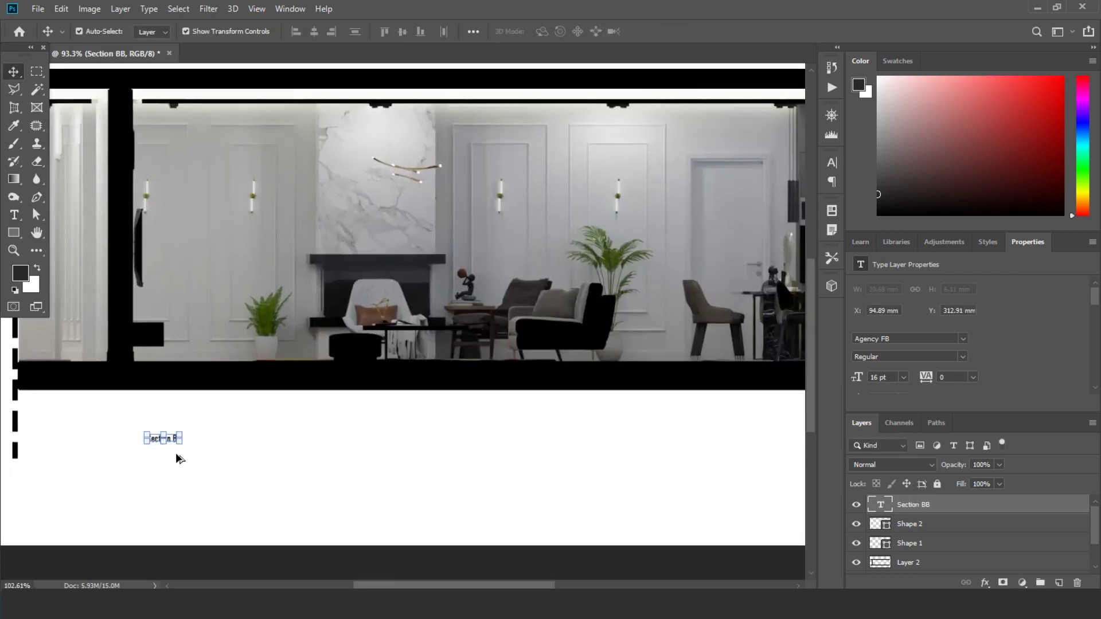
drag(223, 489, 358, 581)
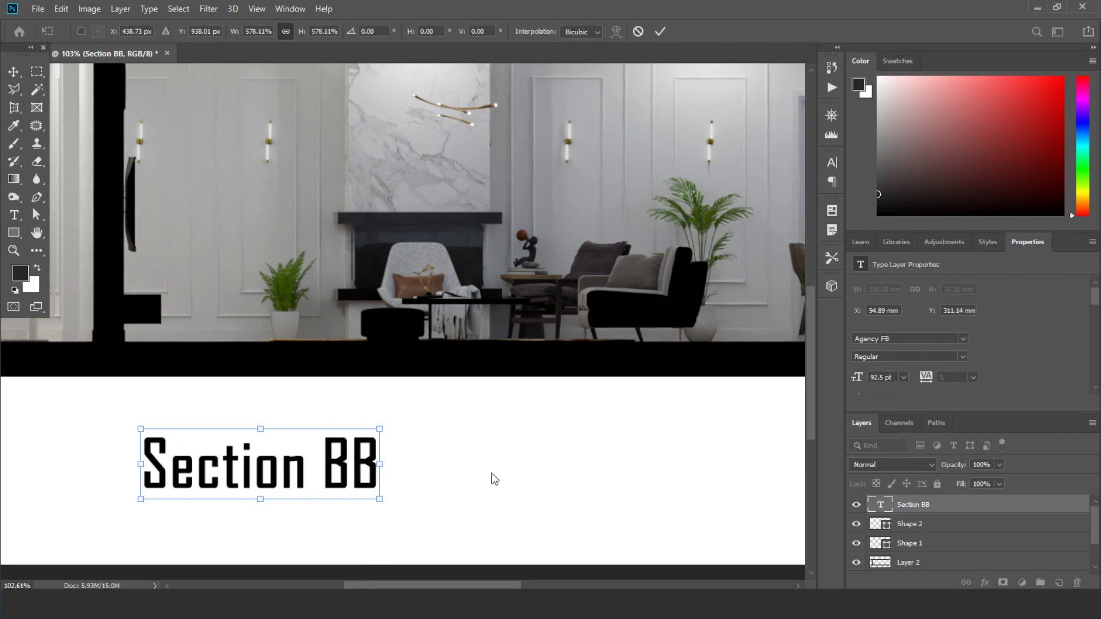
key(Return)
- Insert a hyphen between the two letters of the title so it reads "Section B-B"
double_click(346, 465)
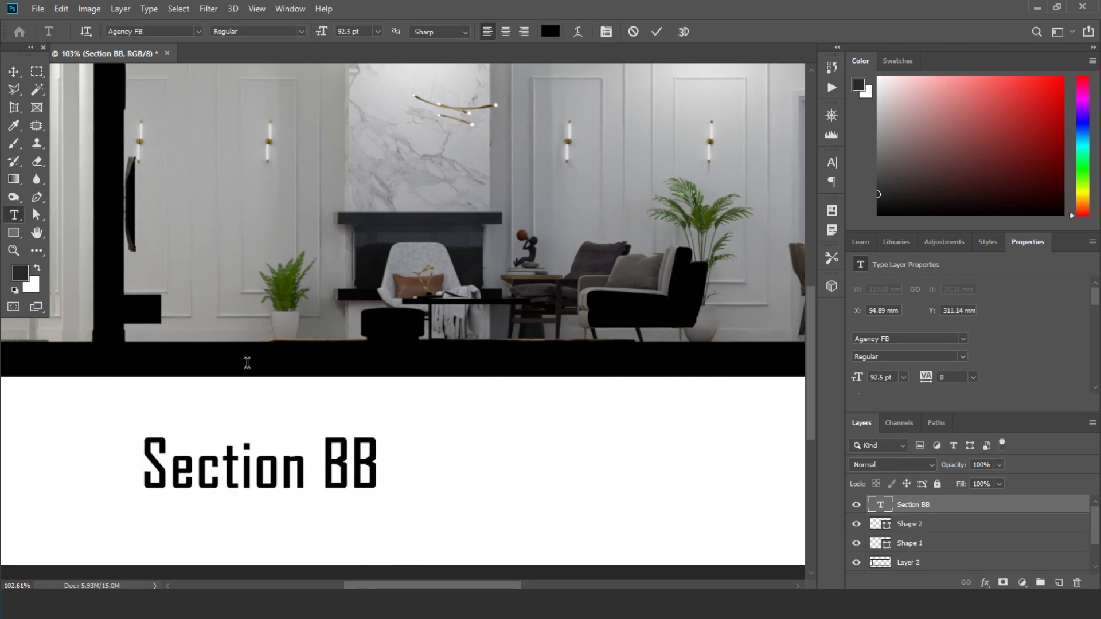
click(341, 458)
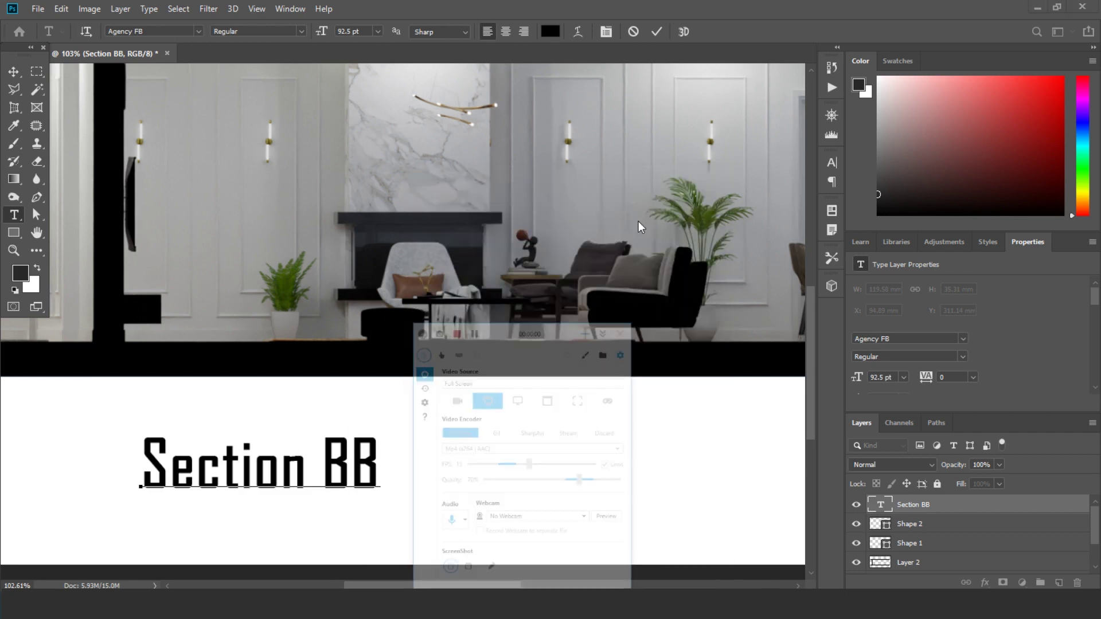
alt+scroll(427, 399, down, 4)
alt+scroll(427, 398, down, 2)
alt+scroll(304, 453, up, 1)
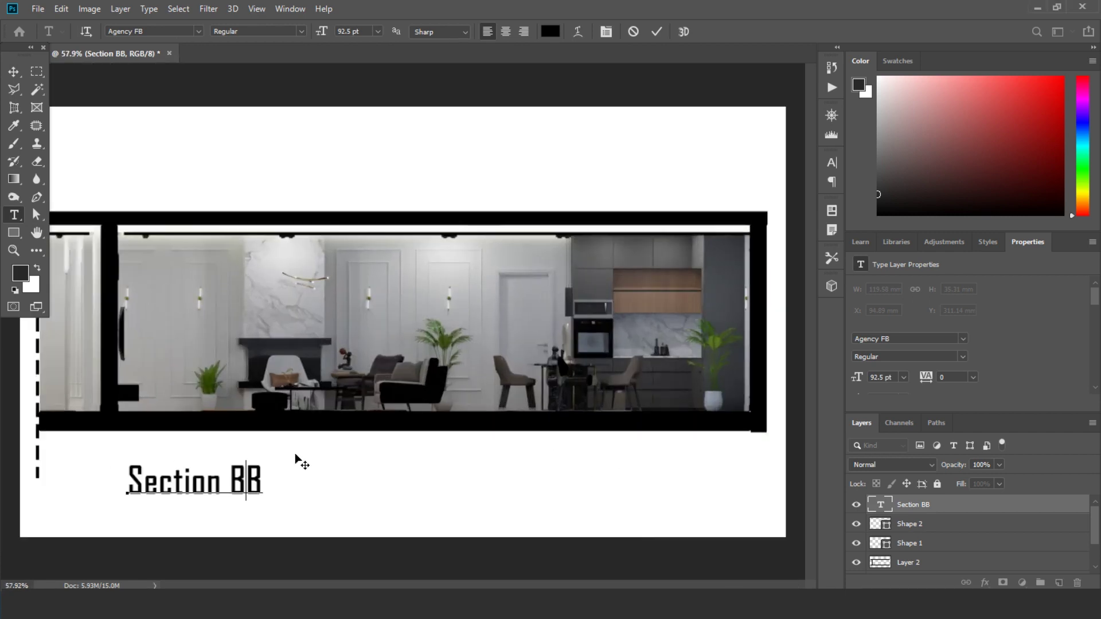
text(-)
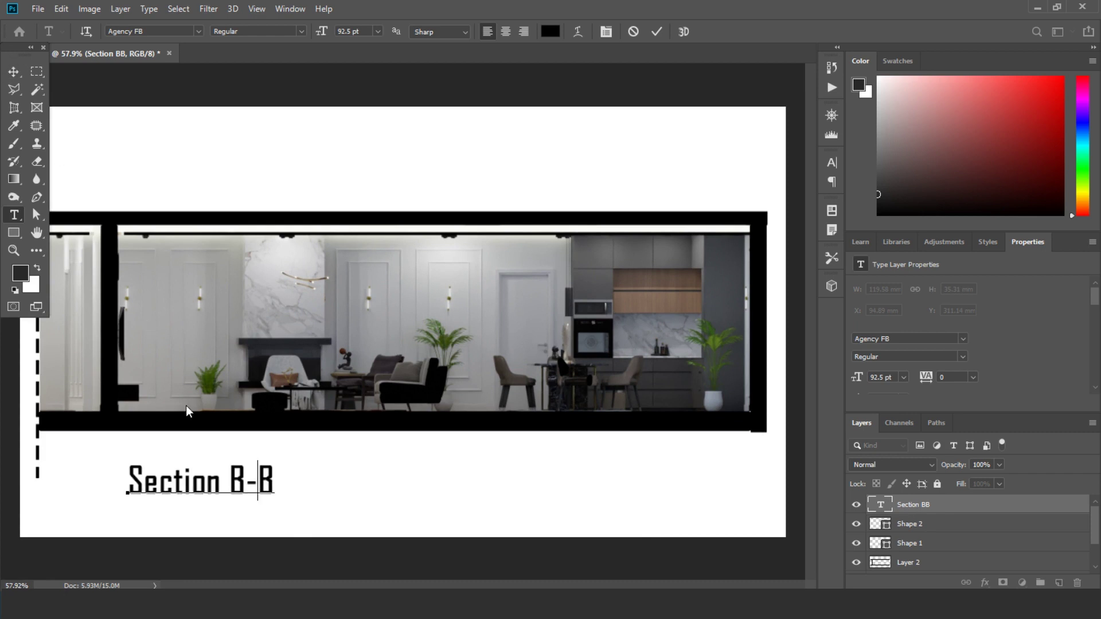
click(13, 71)
- Move the section title to the page's lower-right corner, below the kitchen, and deselect it
alt+scroll(261, 494, down, 2)
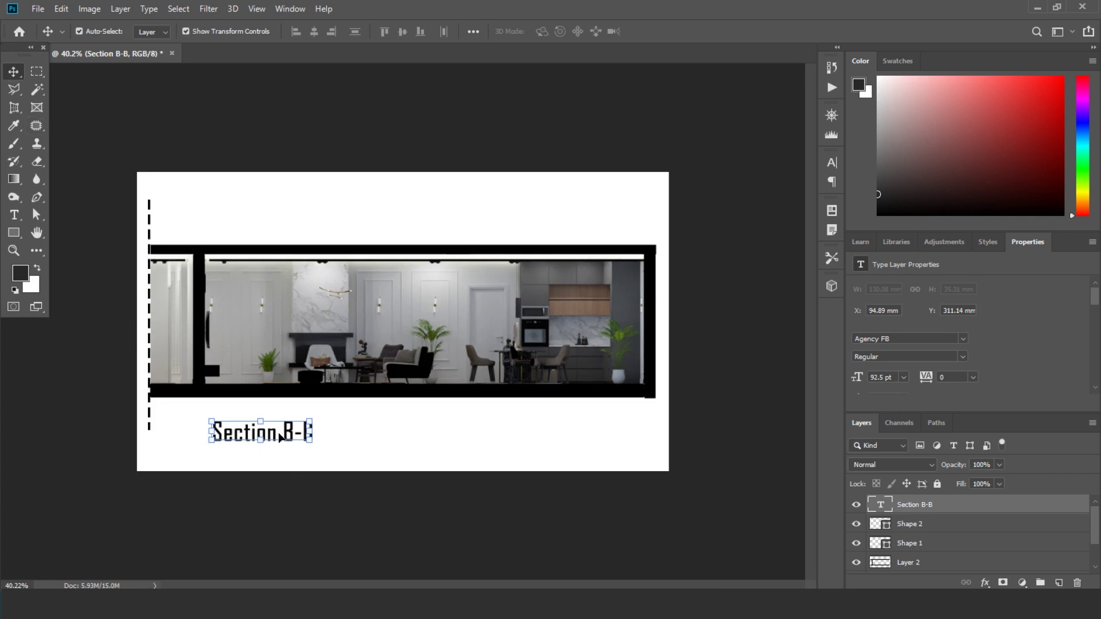
drag(281, 437, 624, 462)
click(726, 459)
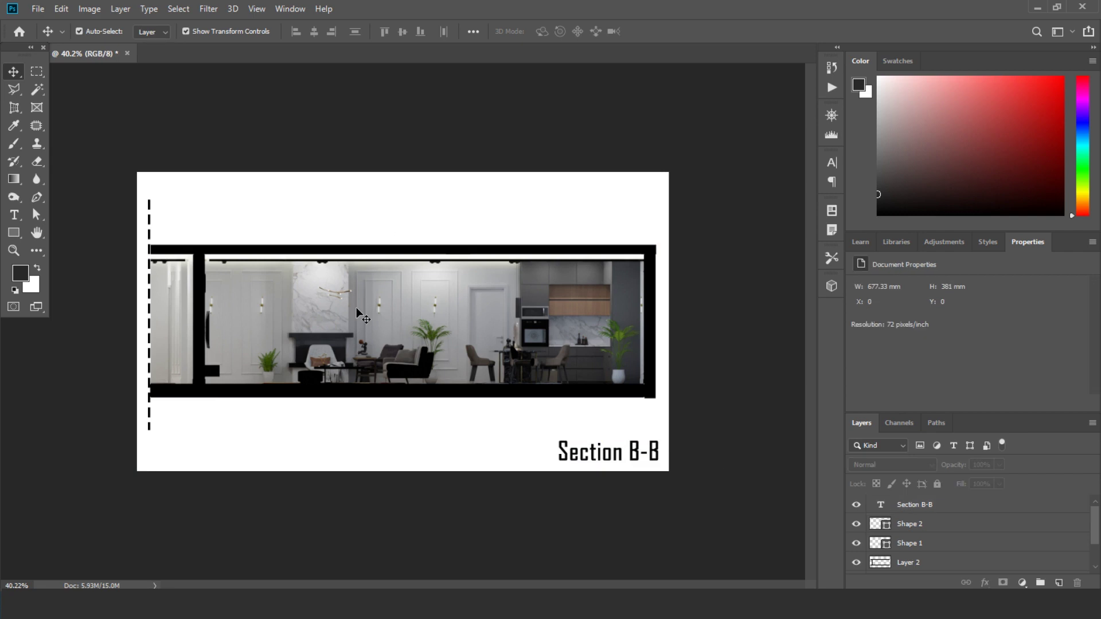
alt+scroll(526, 278, up, 2)
alt+scroll(643, 336, up, 3)
alt+scroll(565, 298, down, 2)
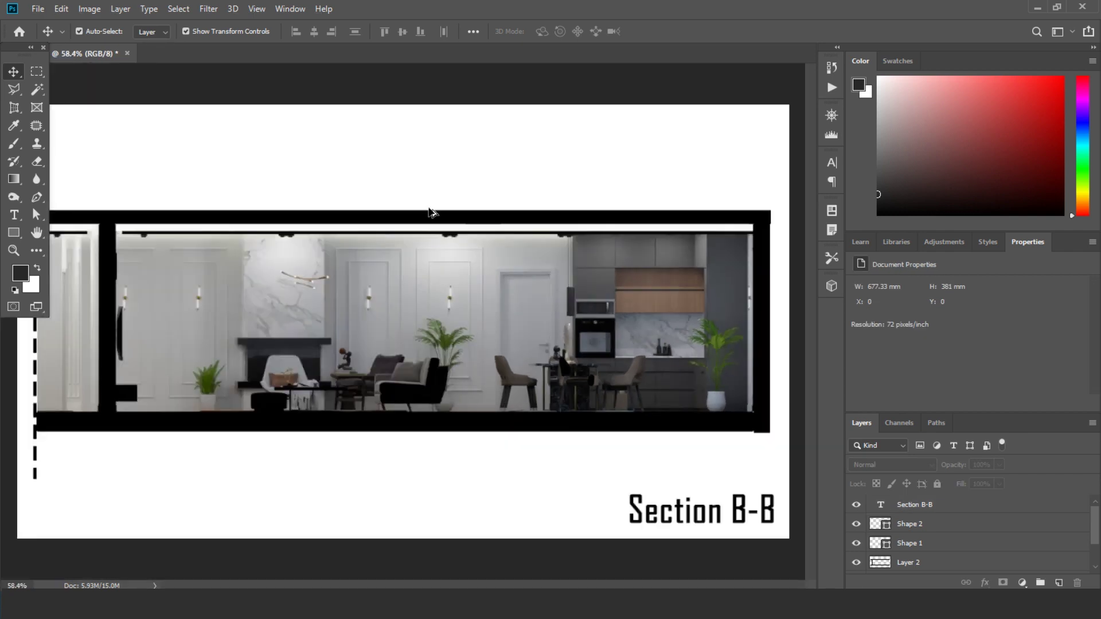
alt+scroll(431, 211, up, 2)
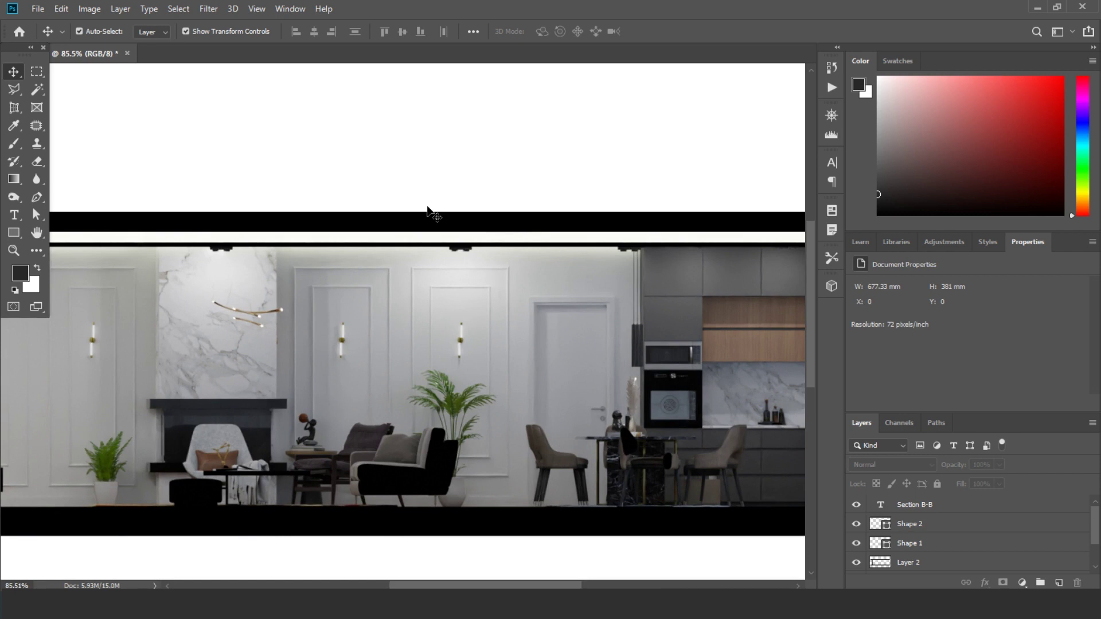
scroll(431, 329, down, 1)
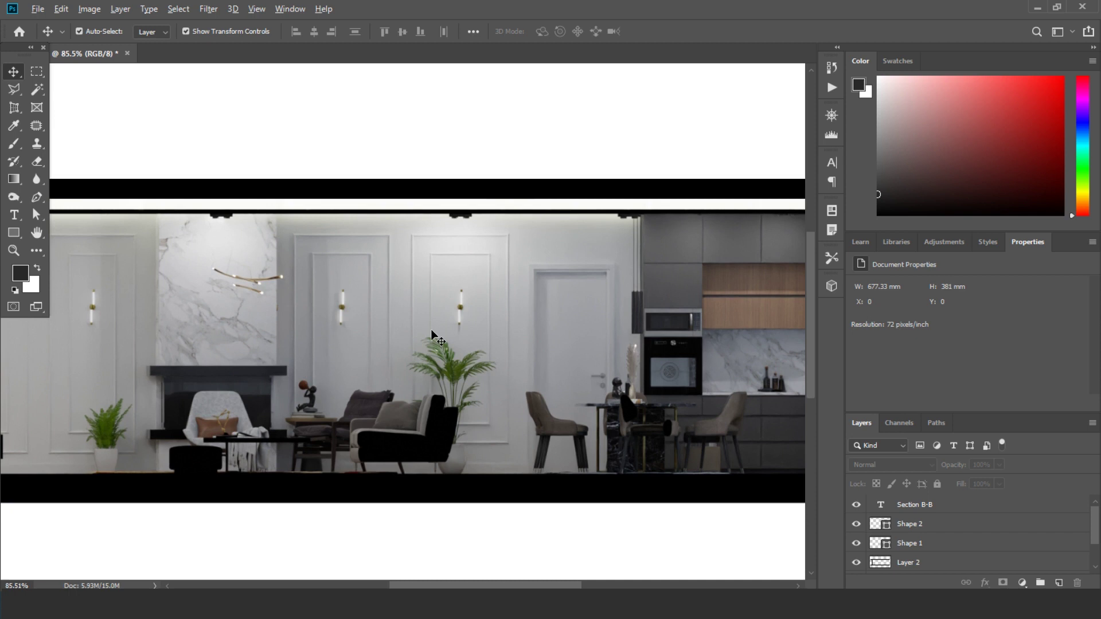
- Examine the finished section up close, from the kitchen and door to the fireplace wall, and as a whole page with its title
alt+scroll(503, 297, down, 1)
alt+scroll(560, 280, up, 1)
alt+scroll(560, 280, up, 3)
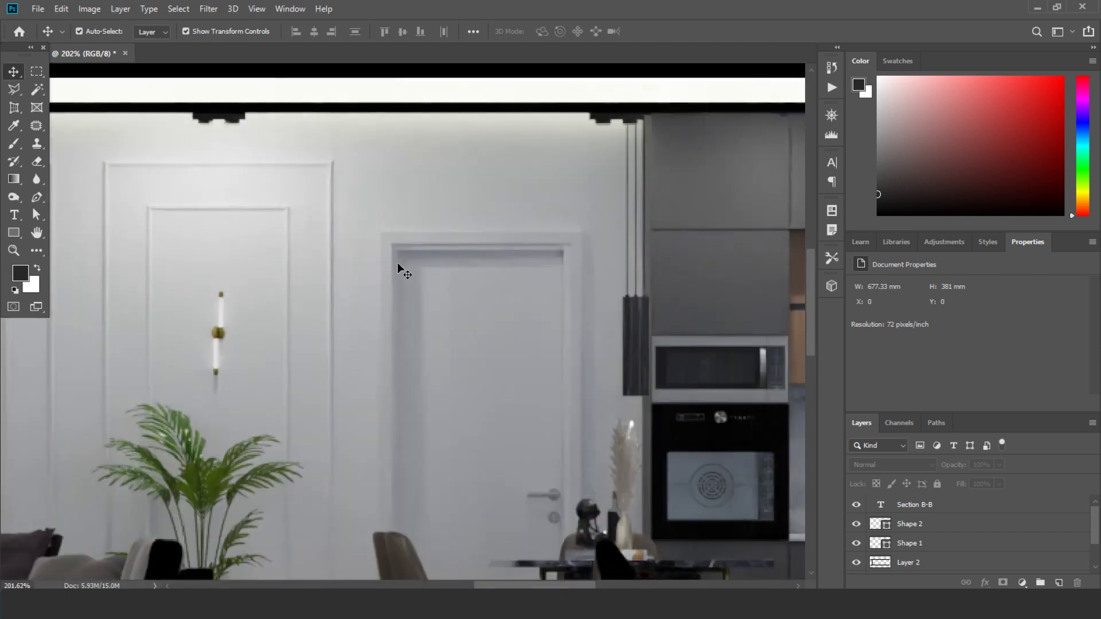
alt+scroll(449, 264, down, 2)
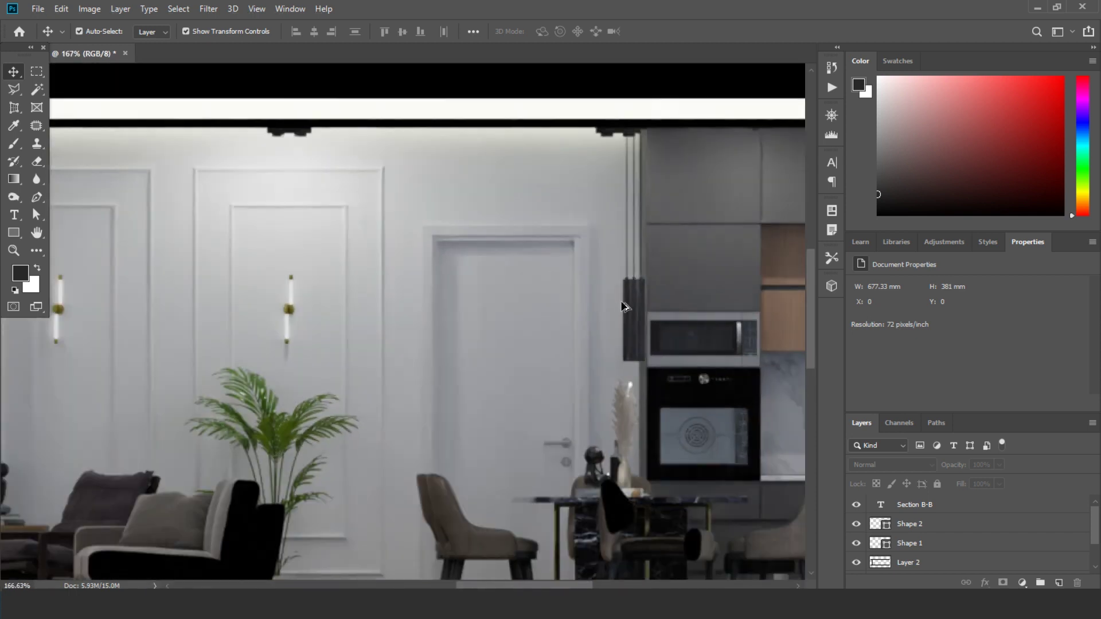
alt+scroll(409, 439, down, 2)
alt+scroll(427, 358, up, 2)
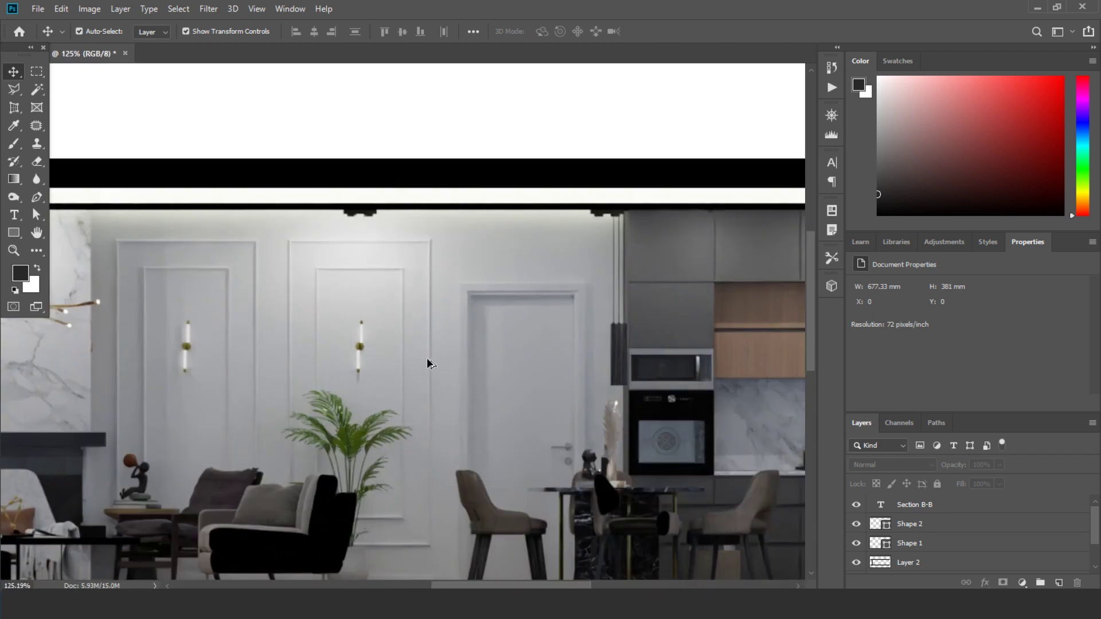
alt+scroll(352, 319, down, 1)
alt+scroll(117, 304, down, 2)
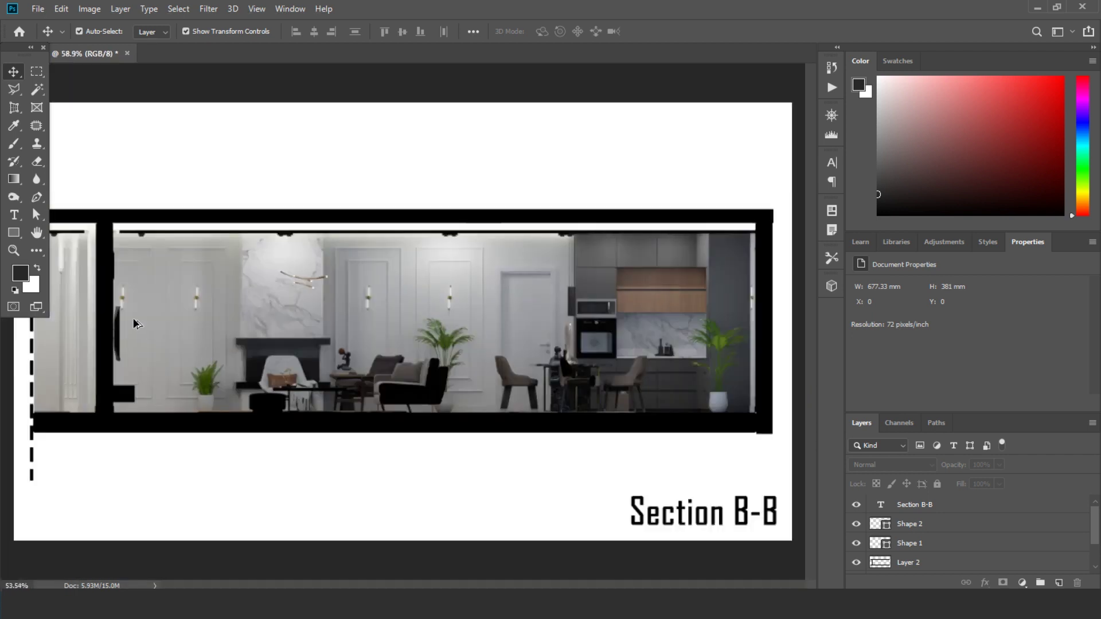
alt+scroll(164, 276, up, 3)
alt+scroll(85, 378, up, 2)
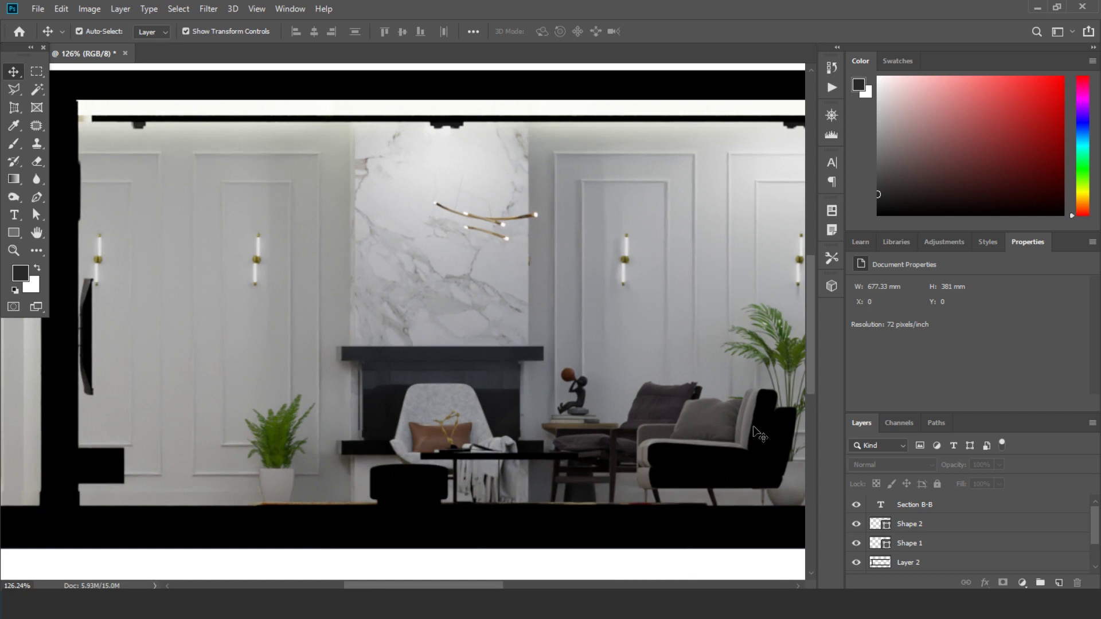
alt+scroll(685, 378, down, 2)
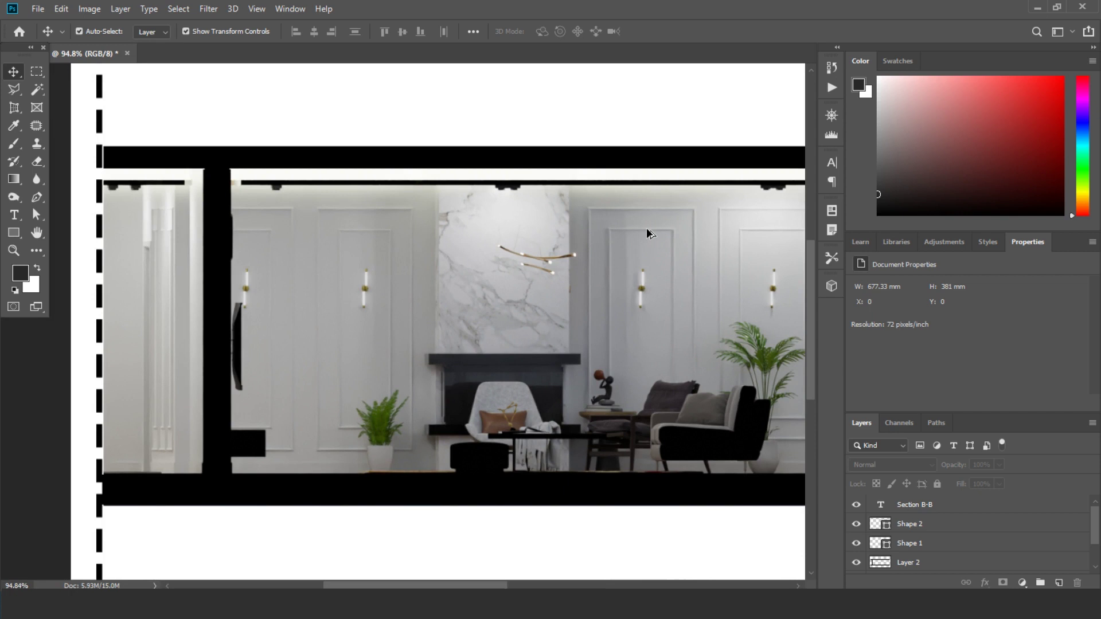
alt+scroll(682, 215, up, 3)
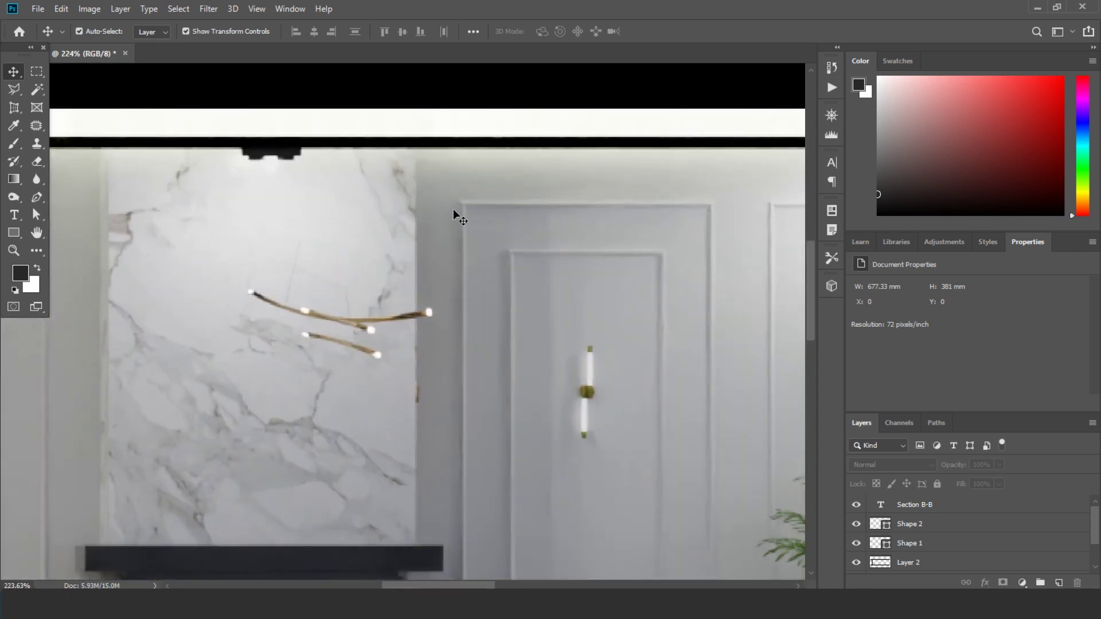
alt+scroll(651, 257, down, 5)
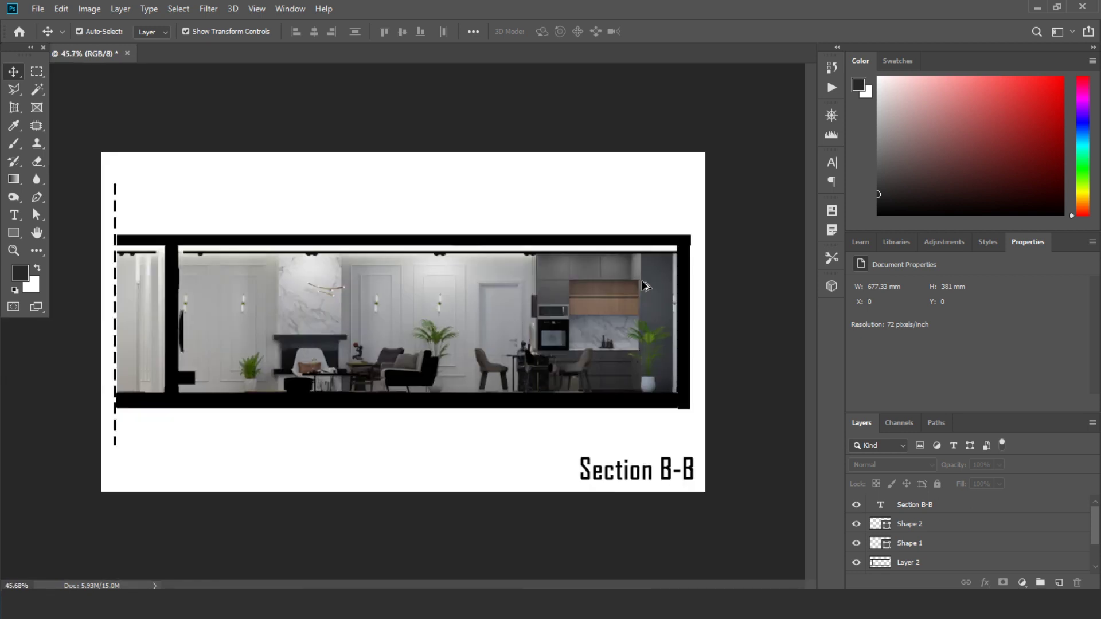
alt+scroll(687, 334, down, 2)
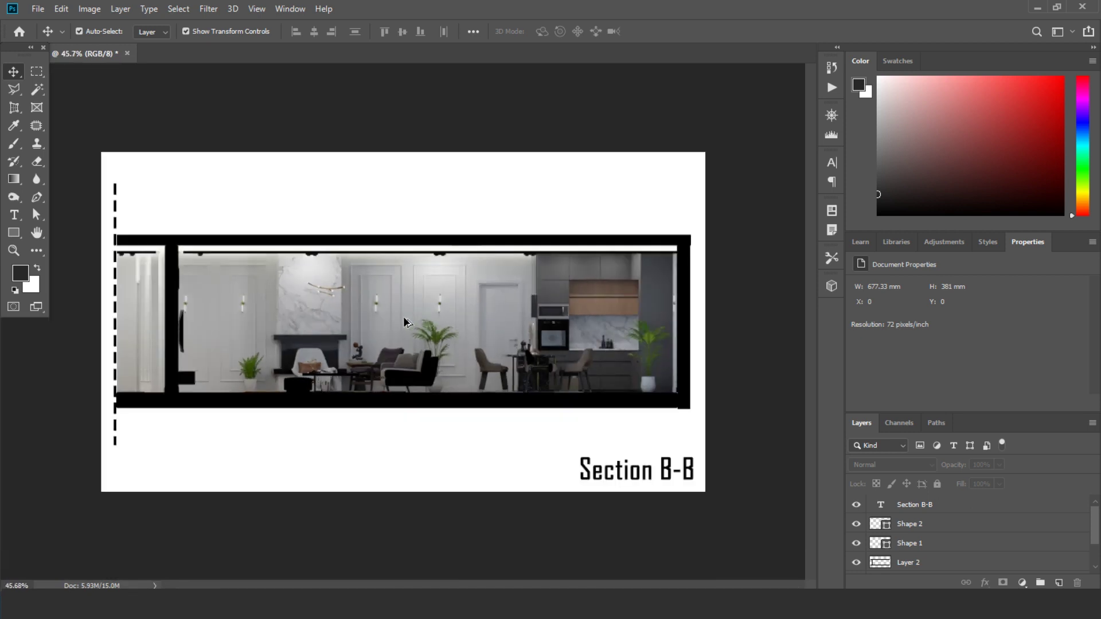